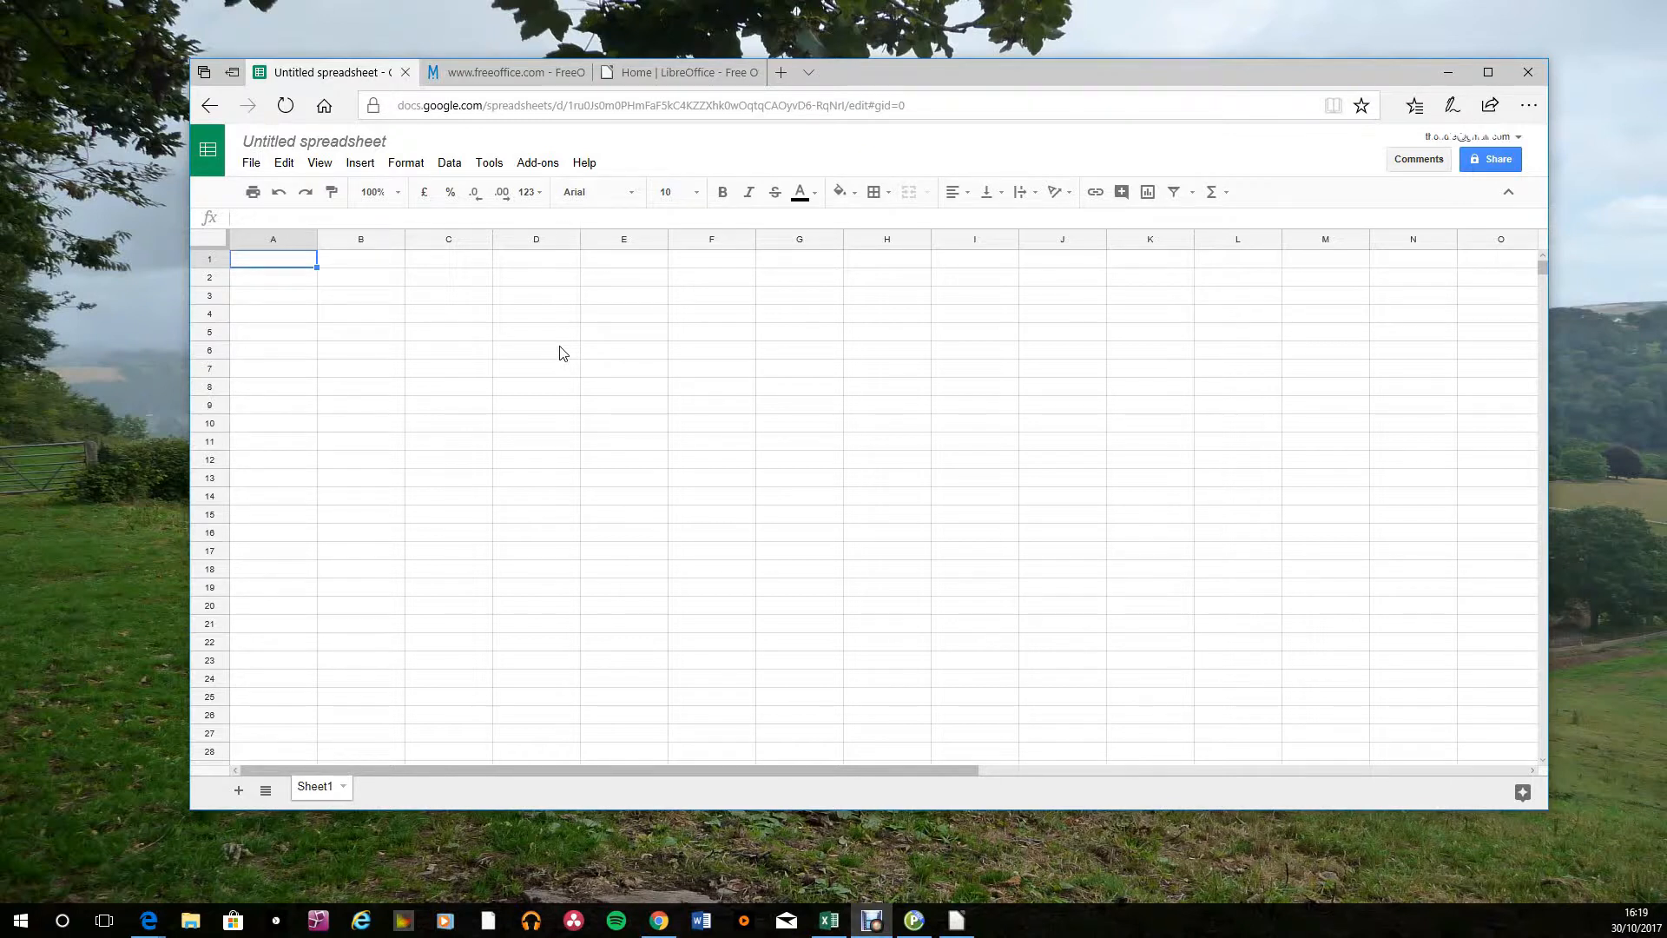
View the FreeOffice website and the LibreOffice website as free office alternatives.
click(521, 72)
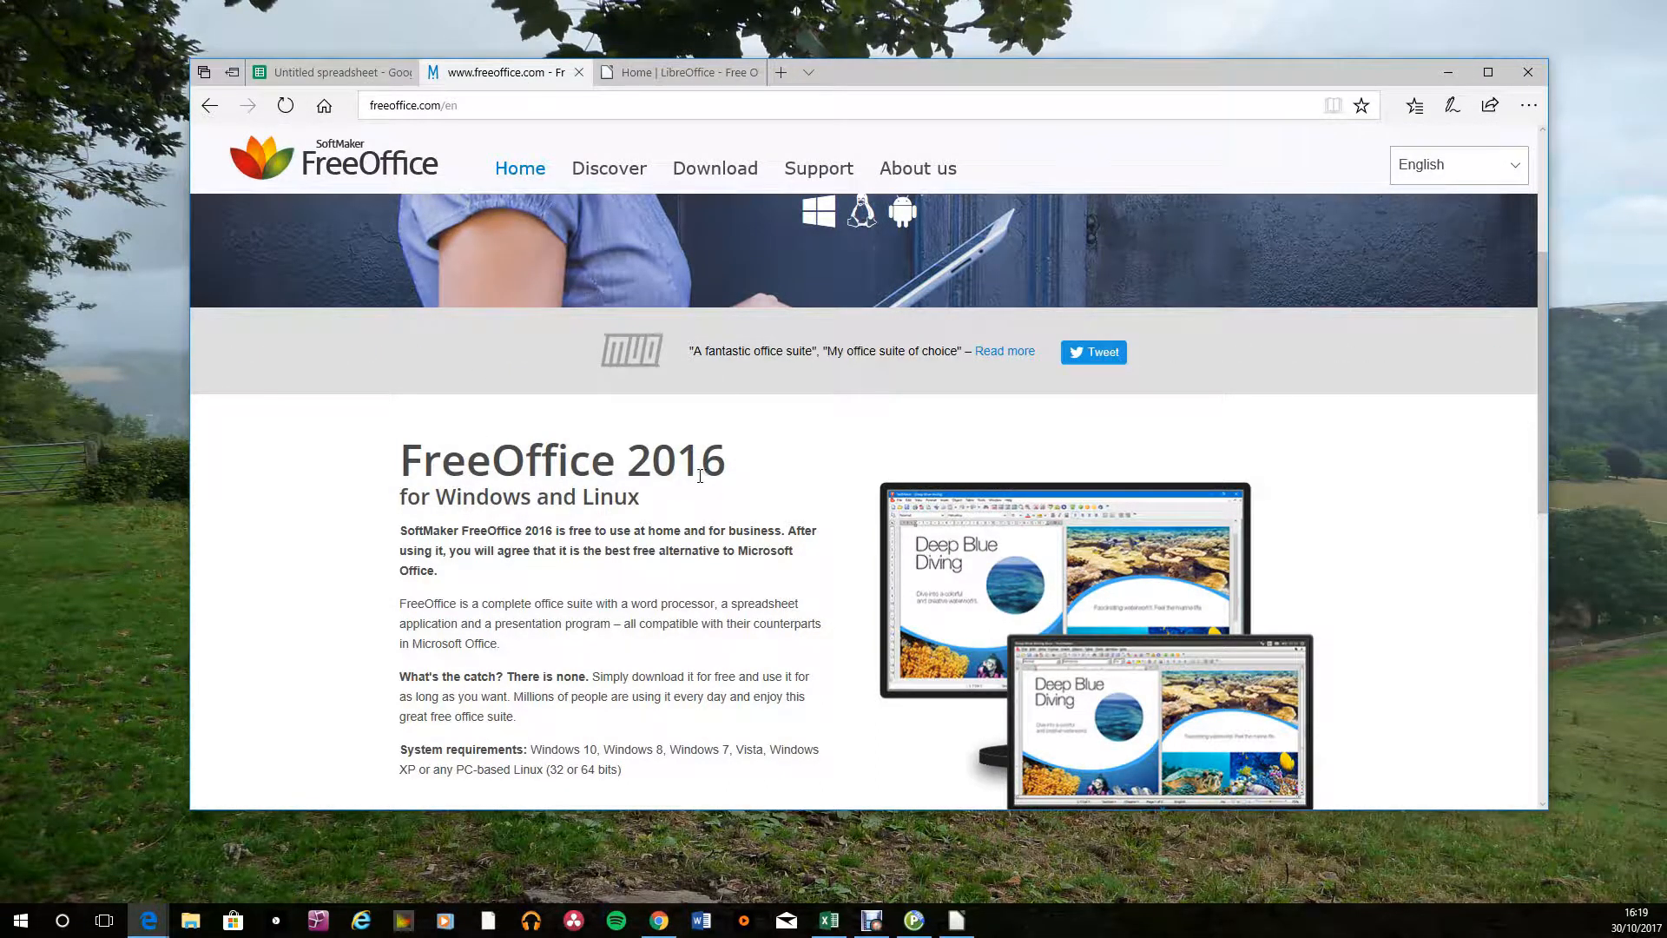
click(698, 84)
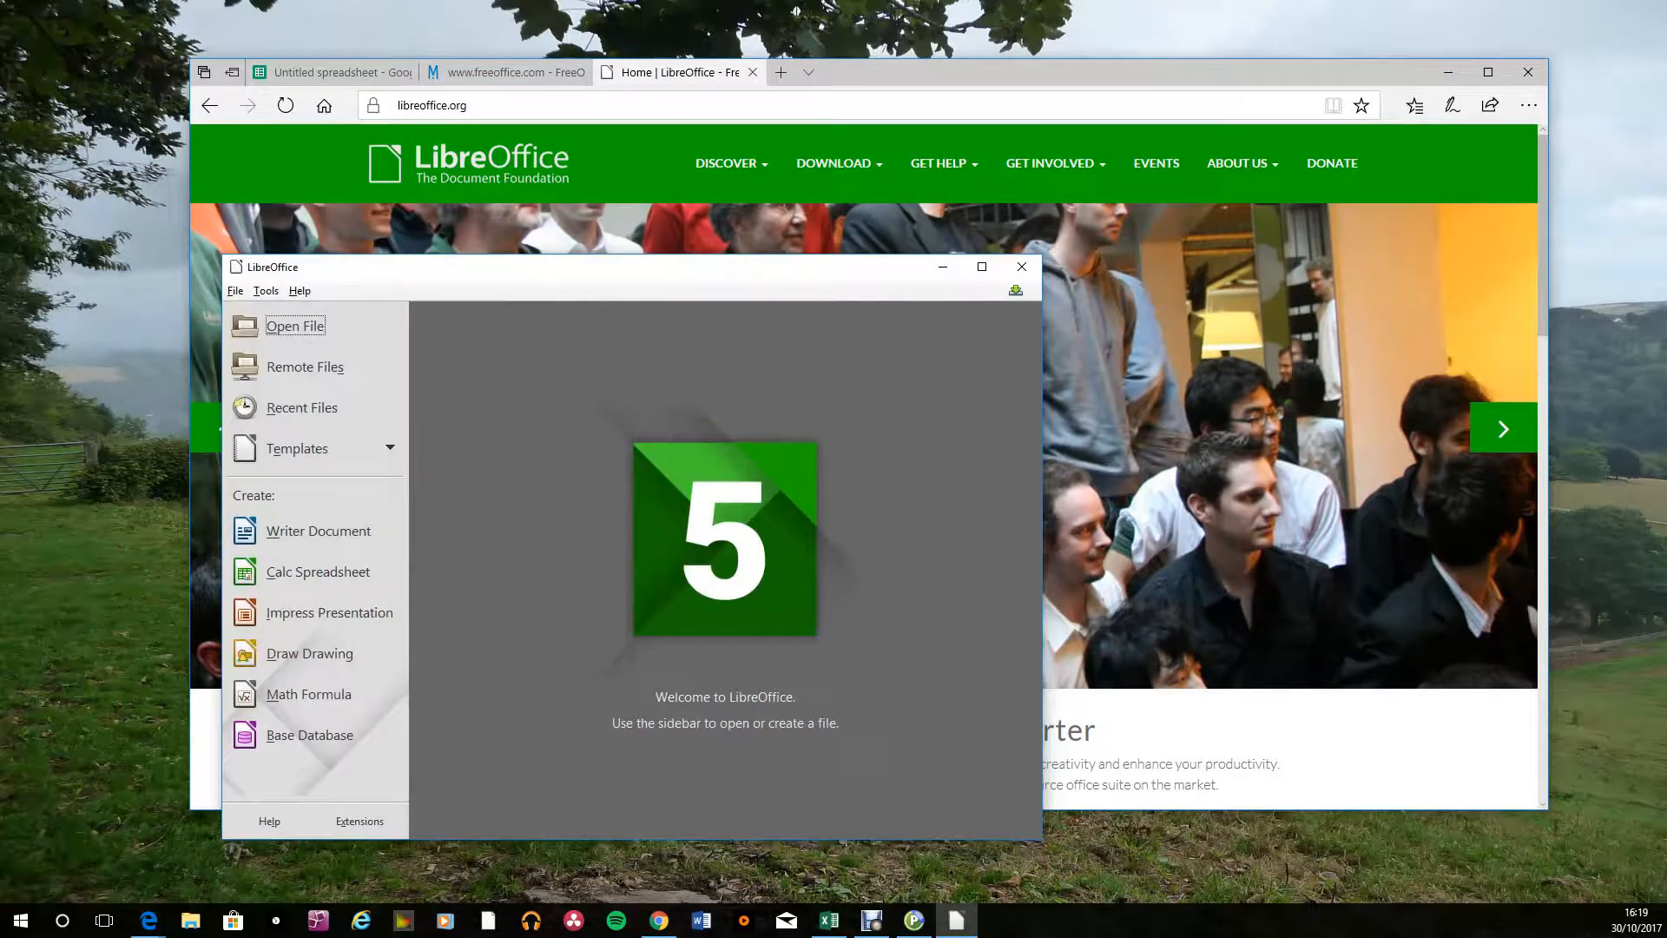
Create a blank Calc spreadsheet from the LibreOffice start window, enlarge its window to view it, and close it.
drag(666, 269, 807, 191)
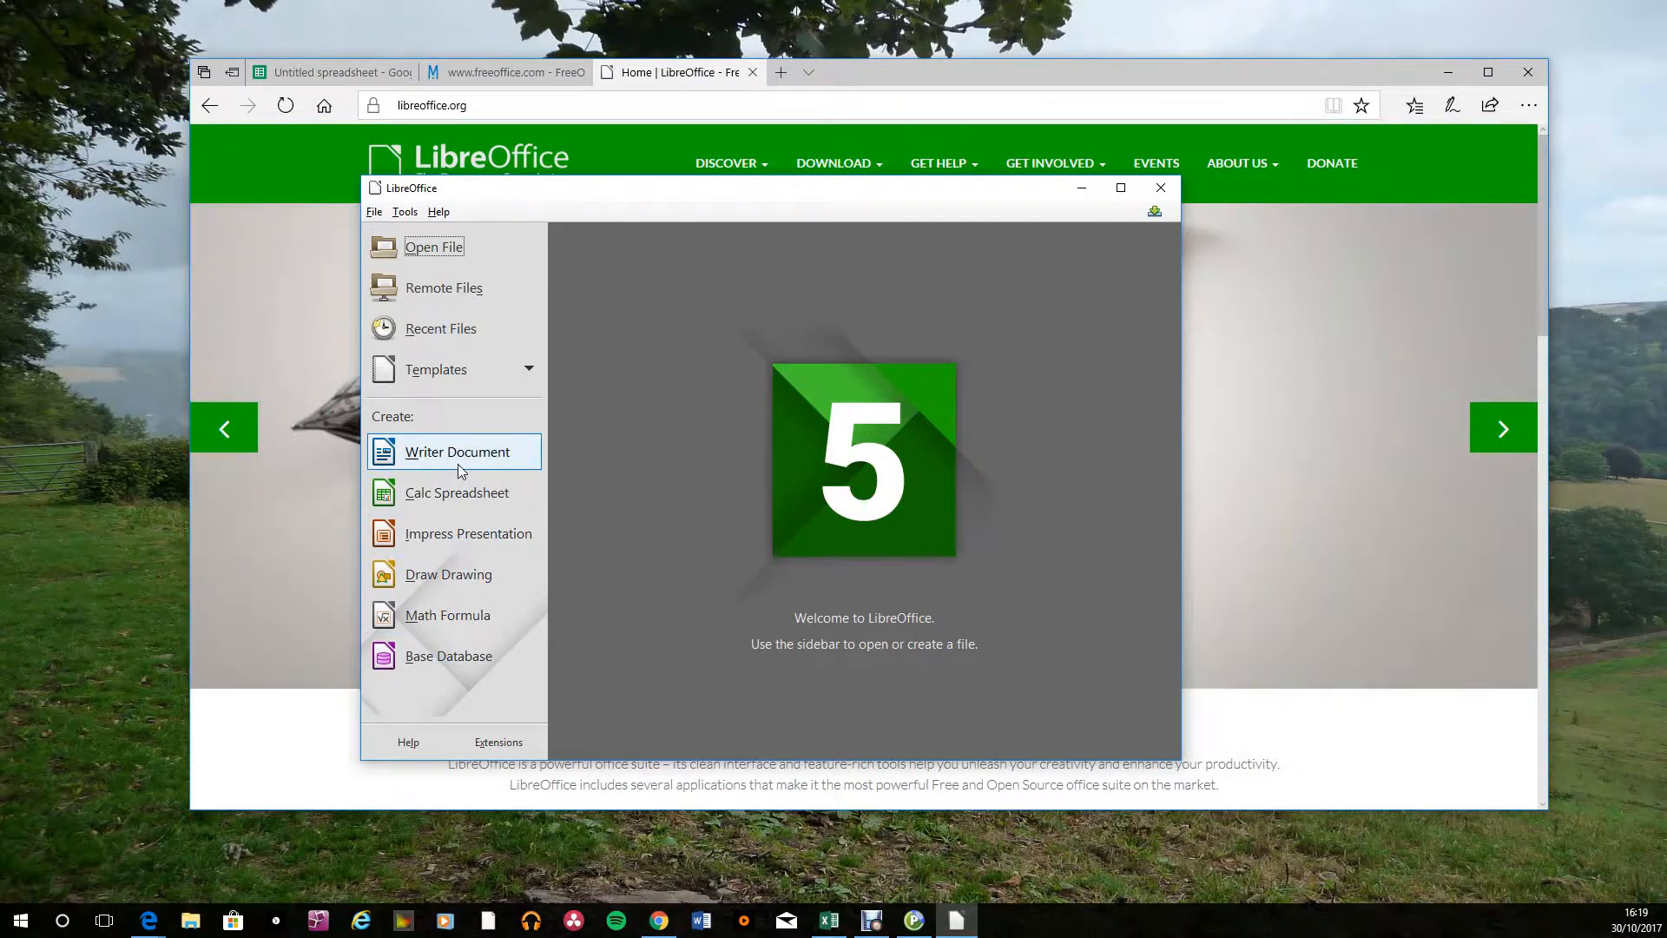
click(452, 498)
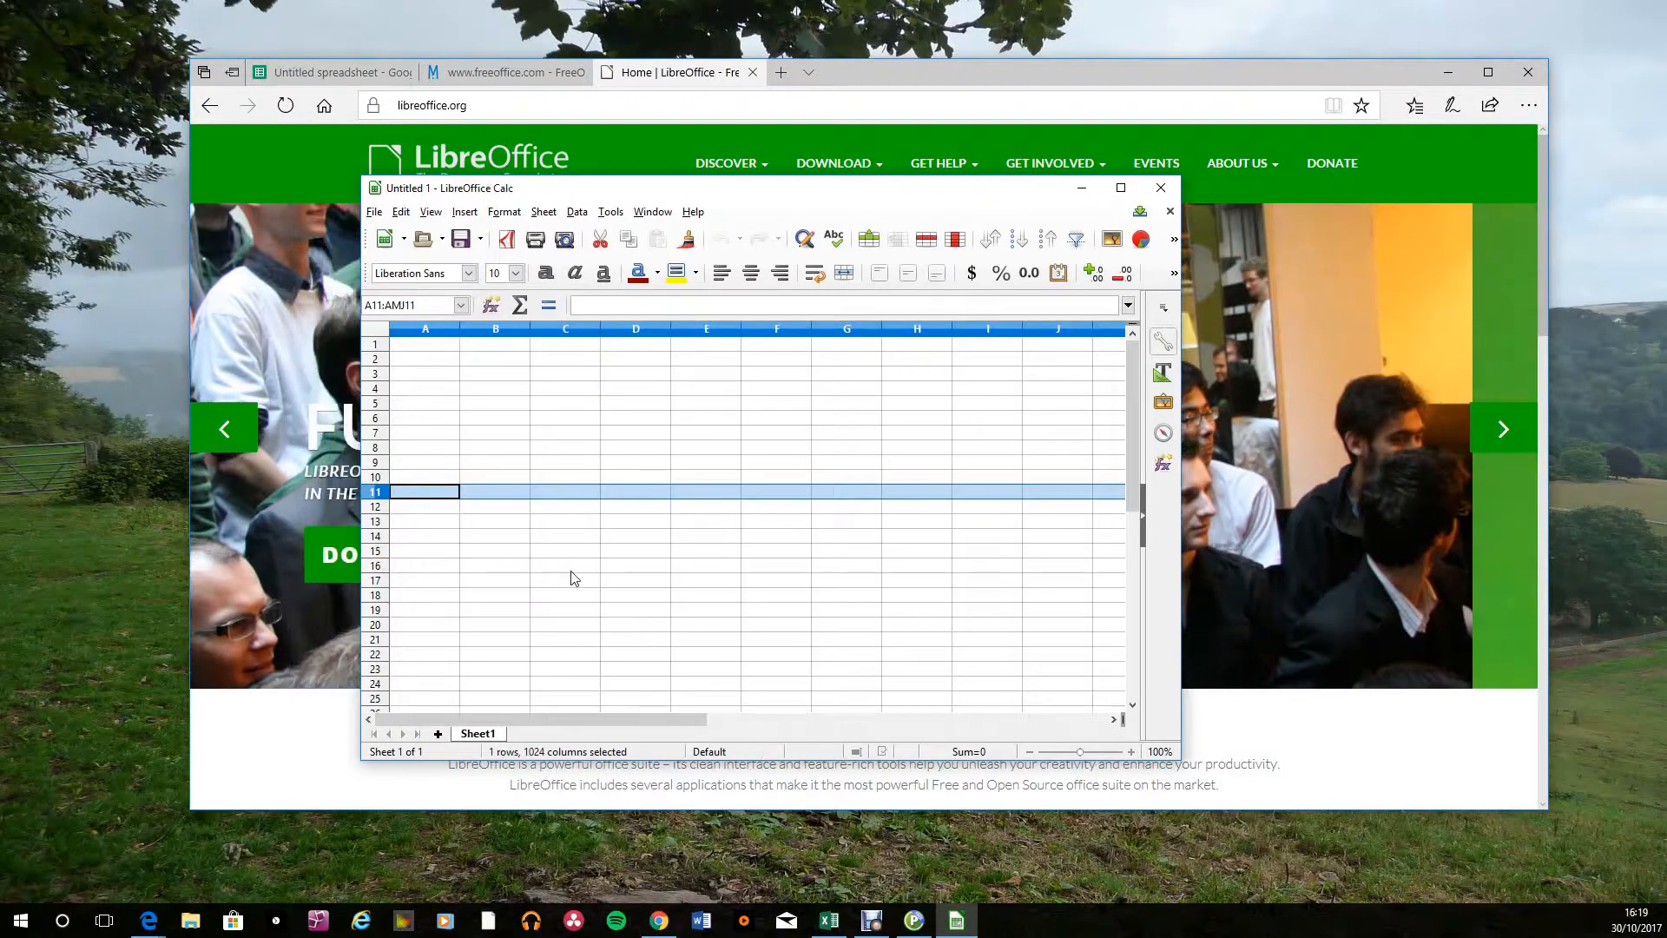
drag(780, 196, 611, 139)
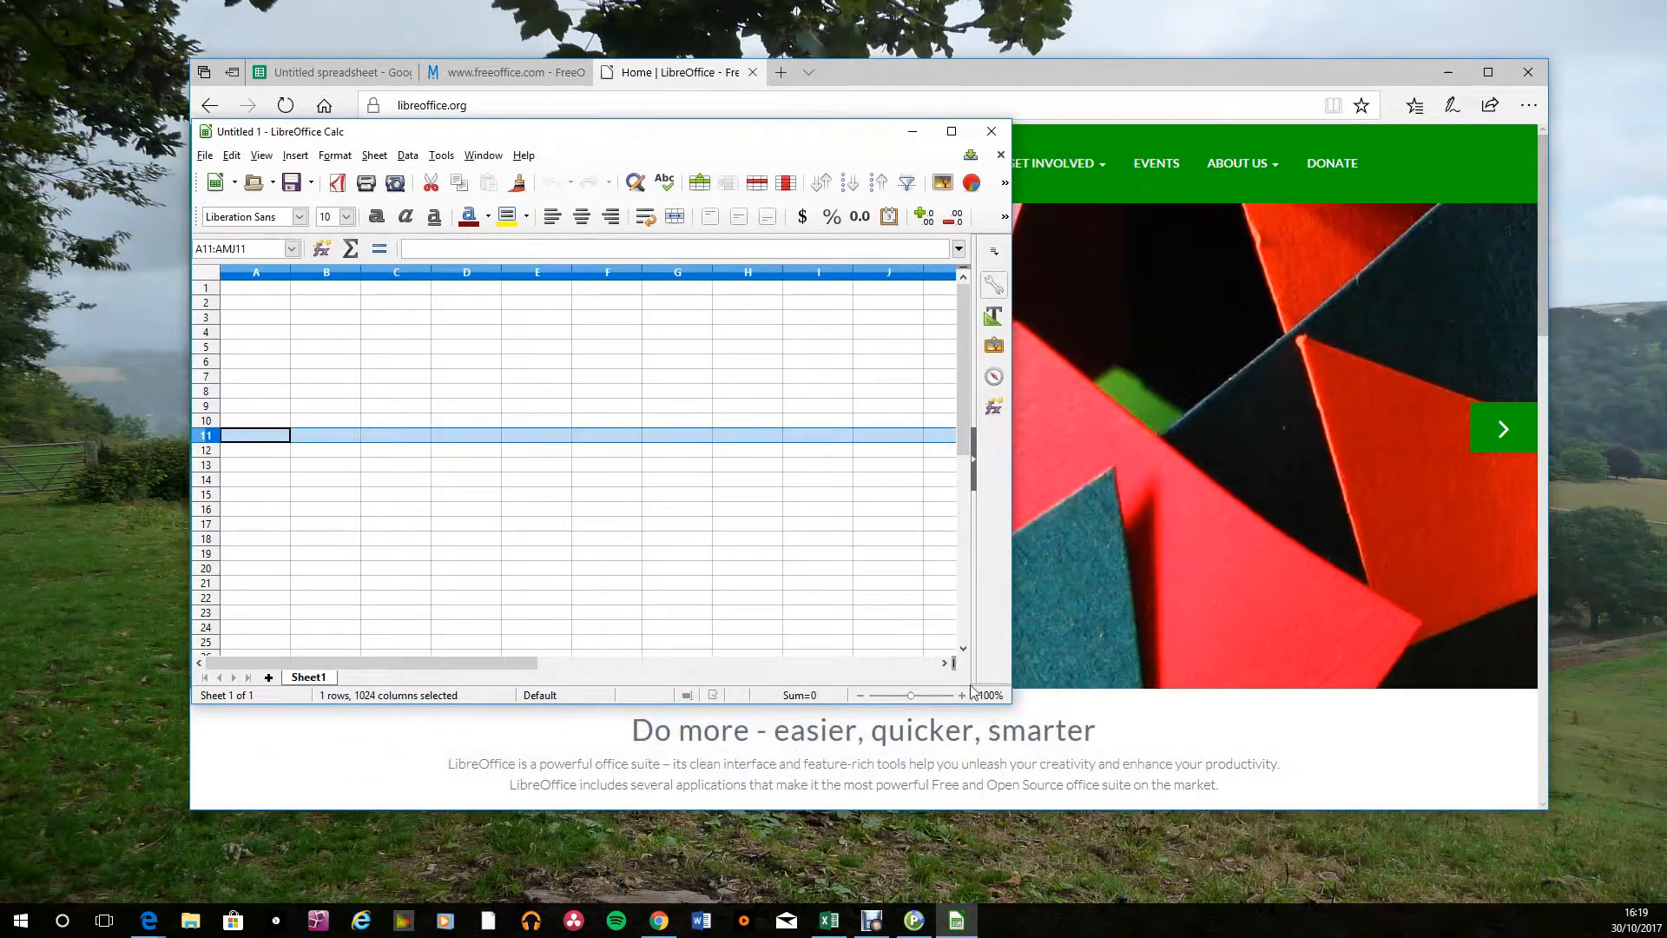
drag(1012, 706, 1417, 847)
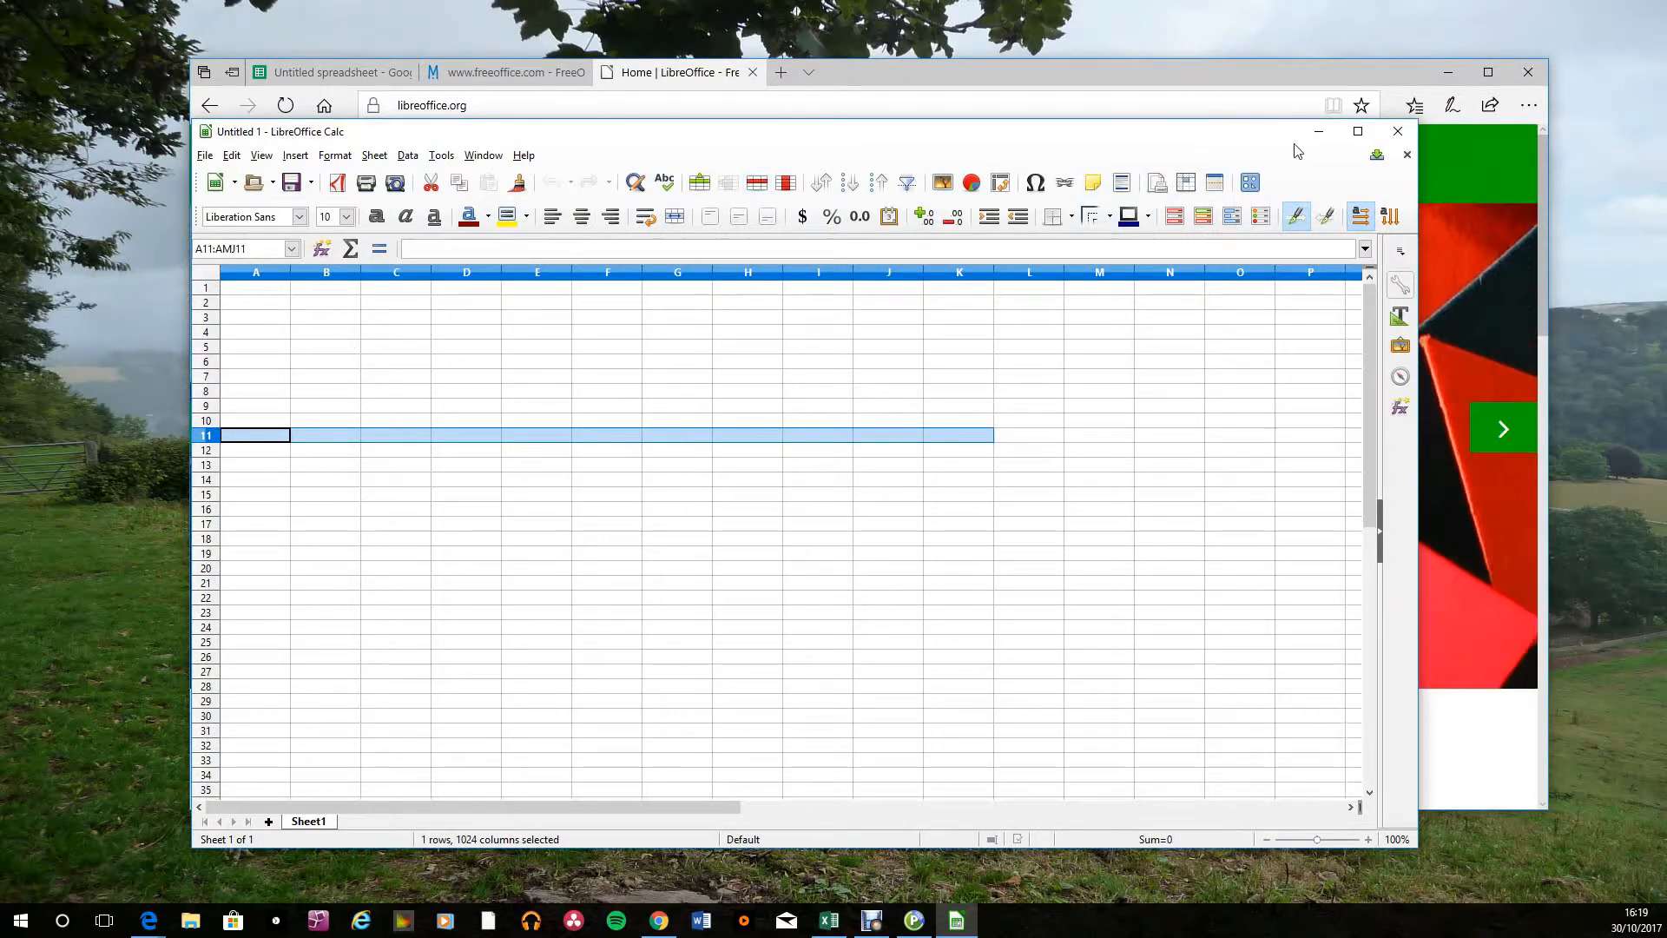
click(1398, 132)
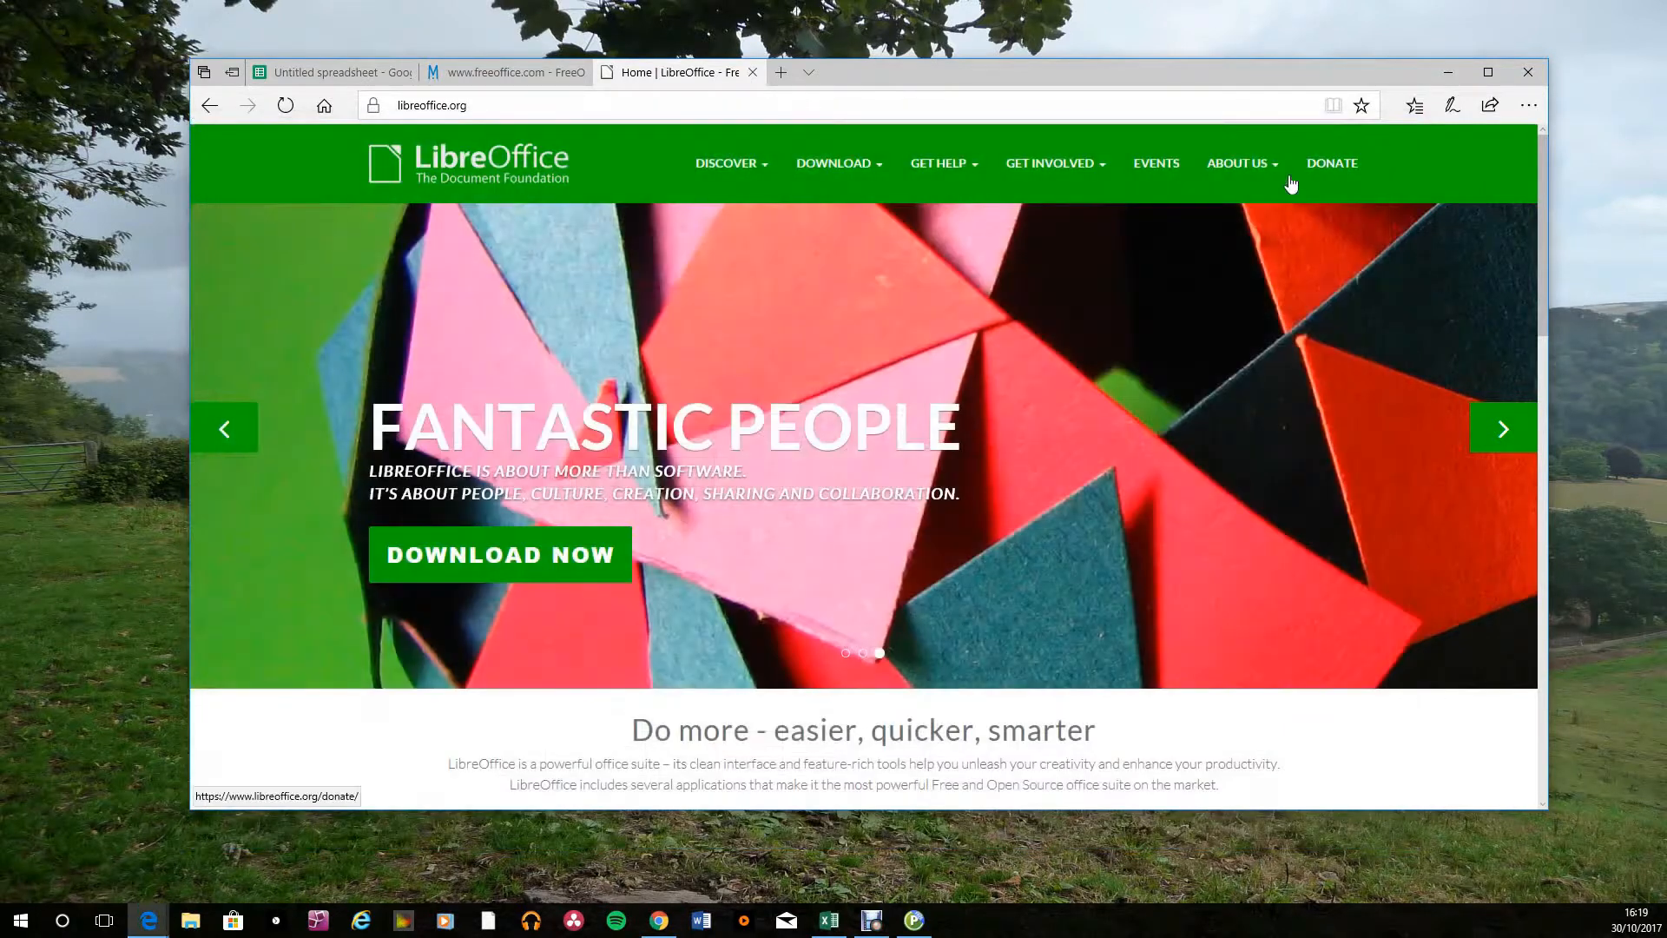
Return to the FreeOffice website, close the blank PlanMaker spreadsheet, and minimise the browser.
click(547, 75)
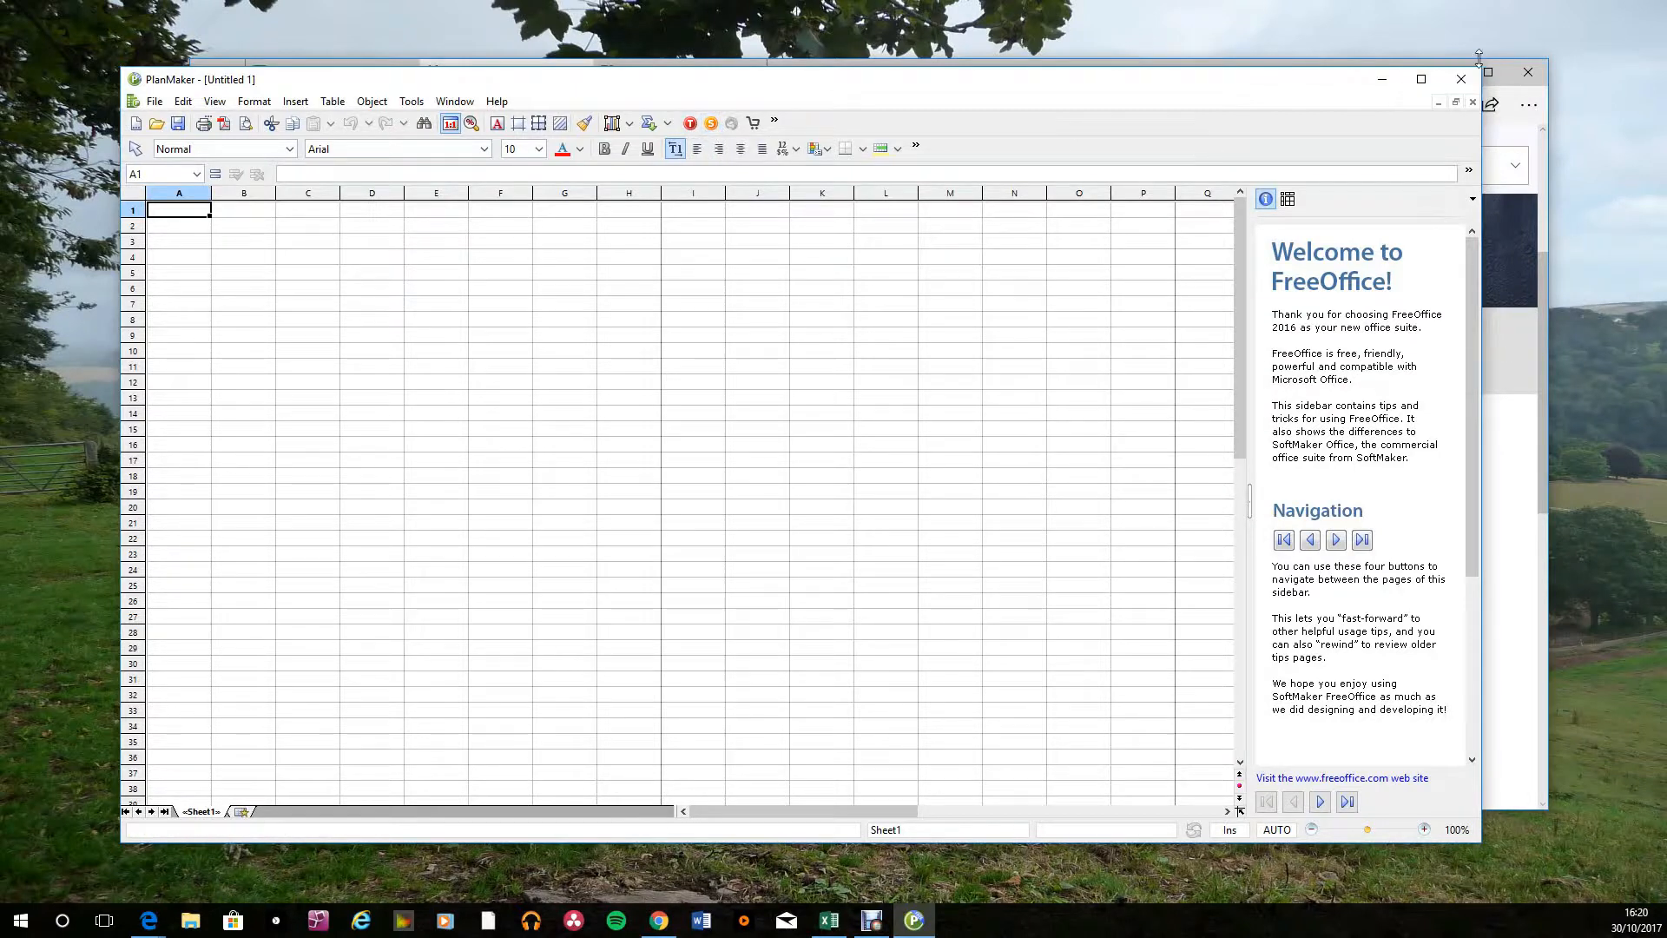
click(1460, 80)
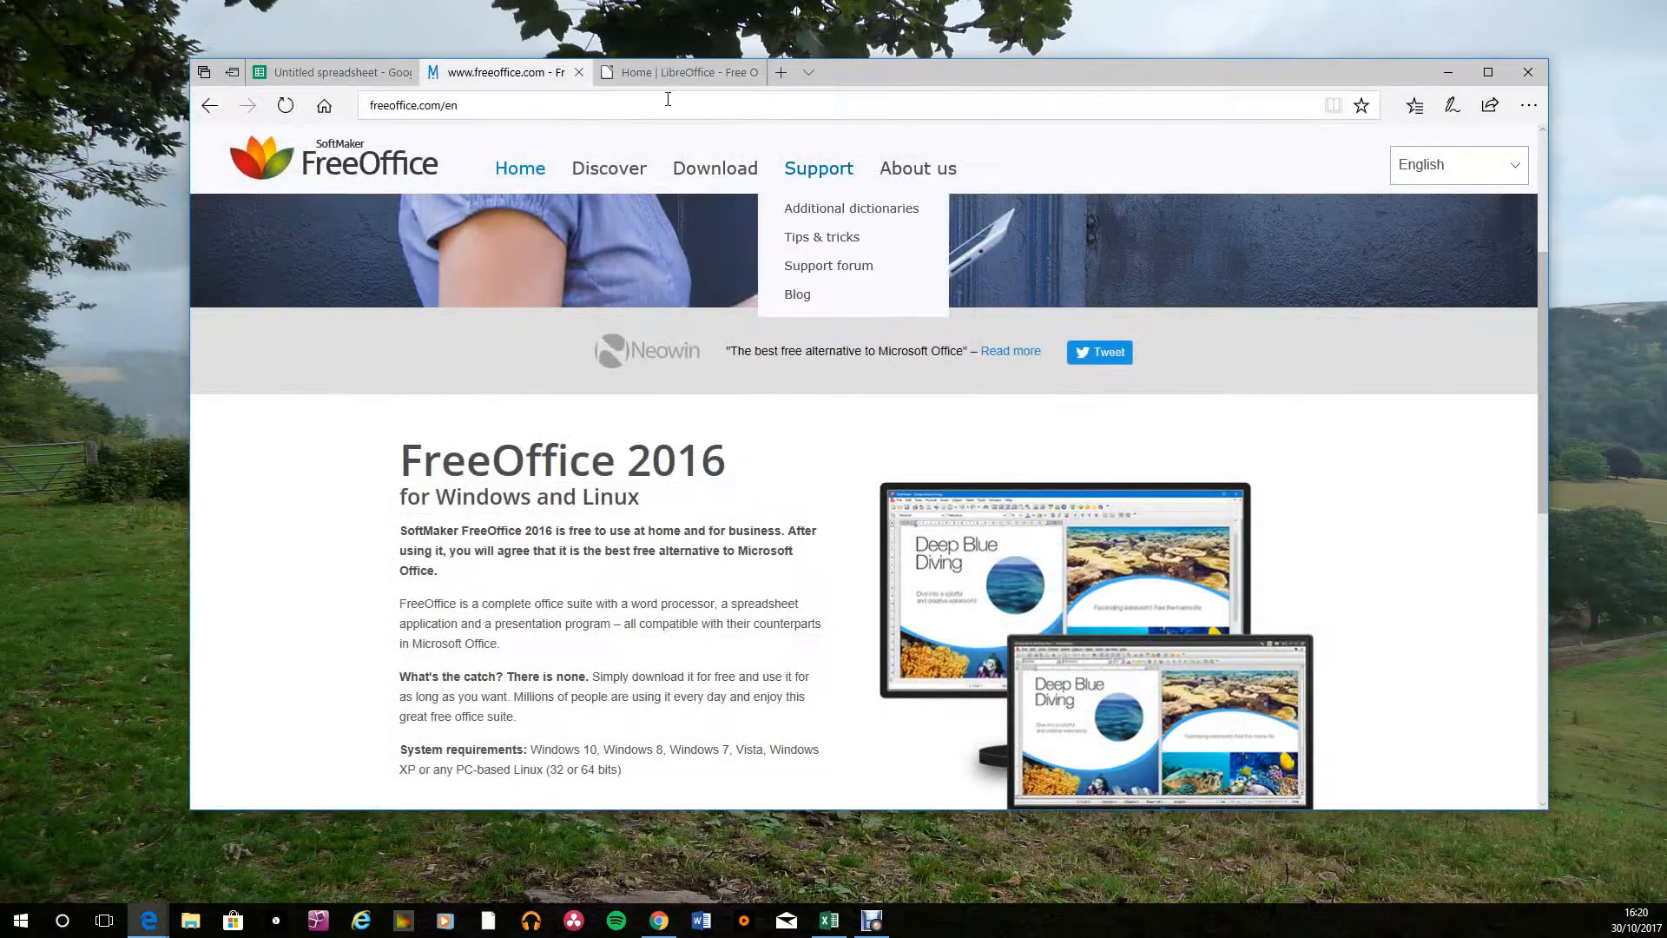
click(1447, 73)
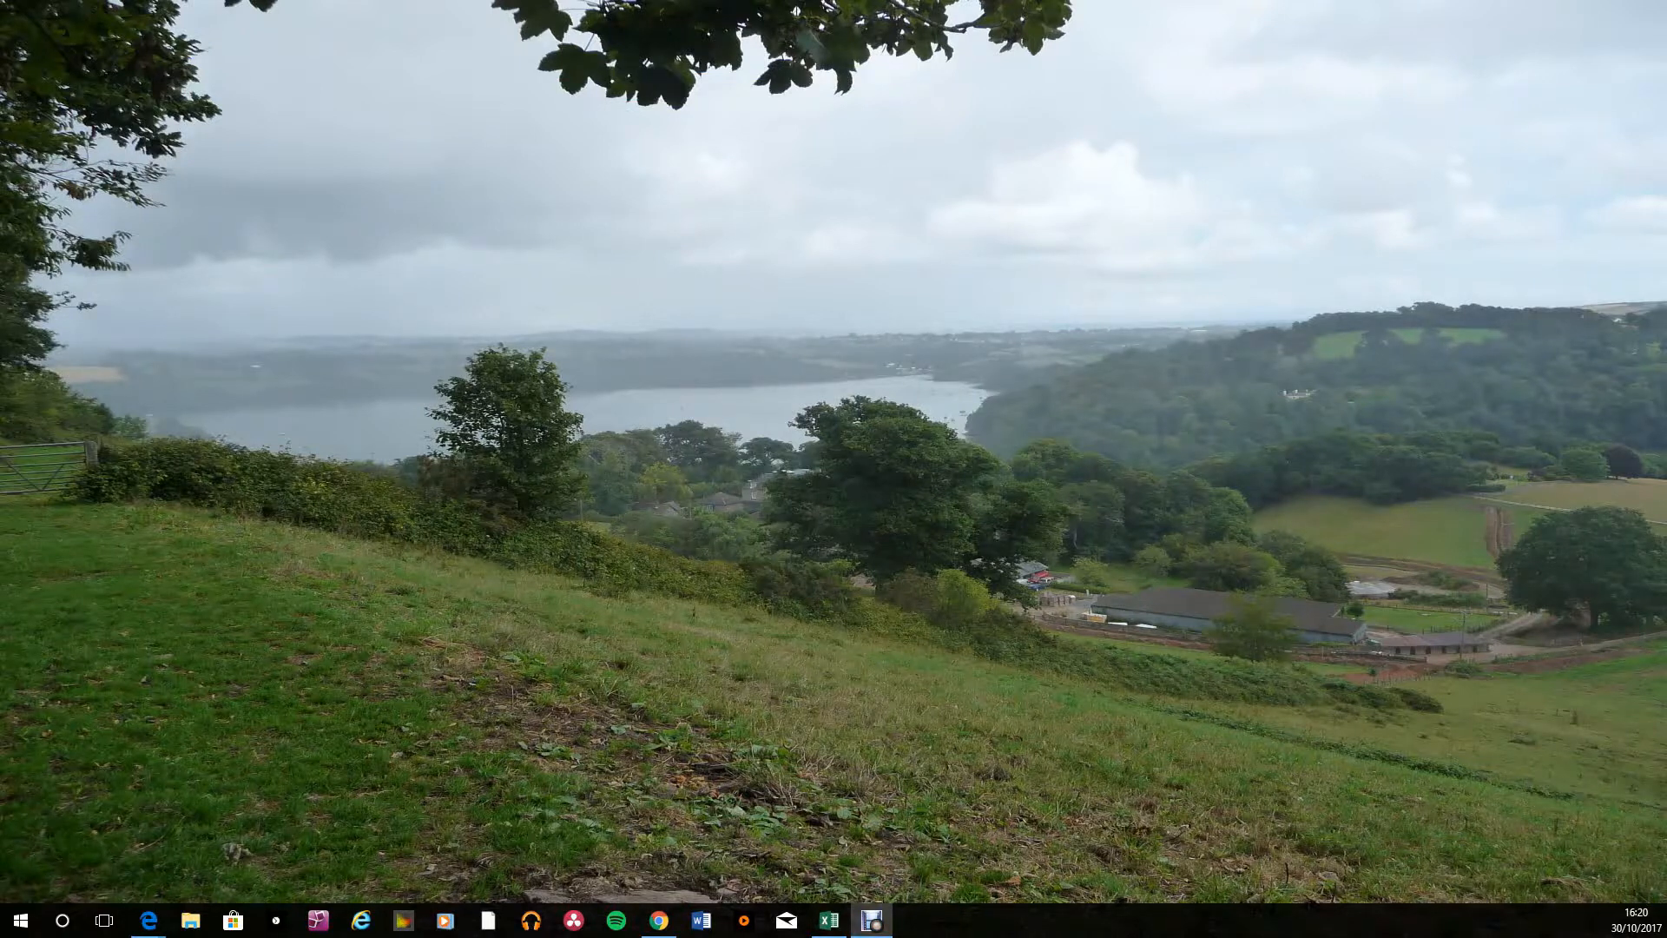
Switch to Excel, minimise the Word document covering List.xlsx, and move the workbook window slightly down.
click(829, 920)
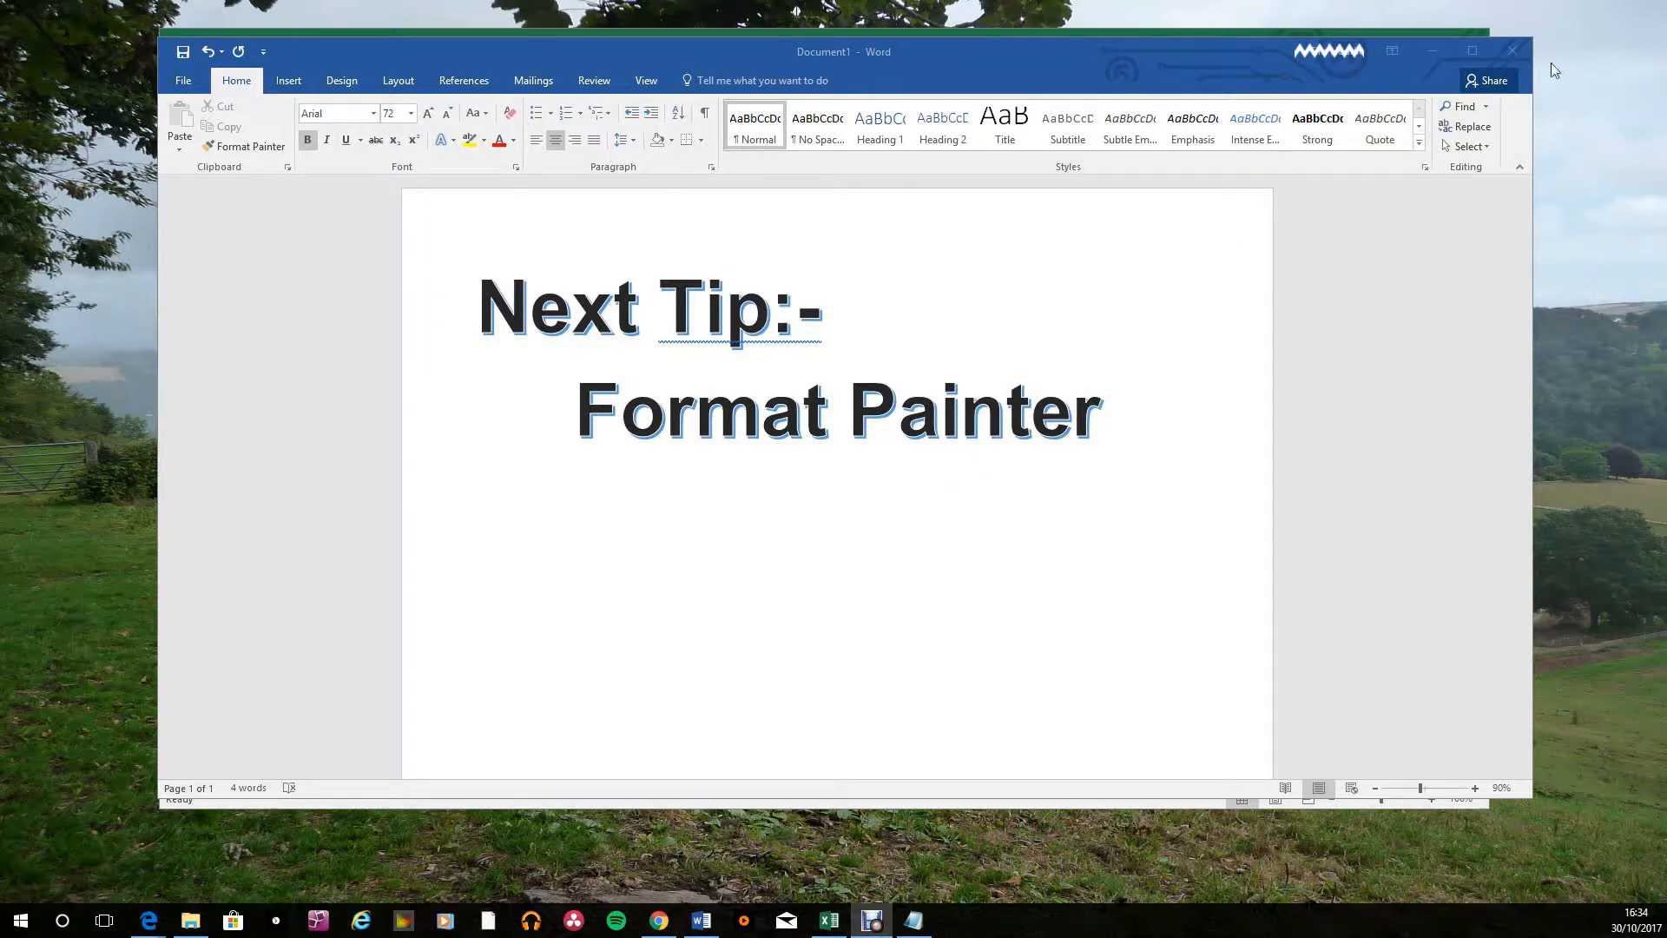
click(1434, 54)
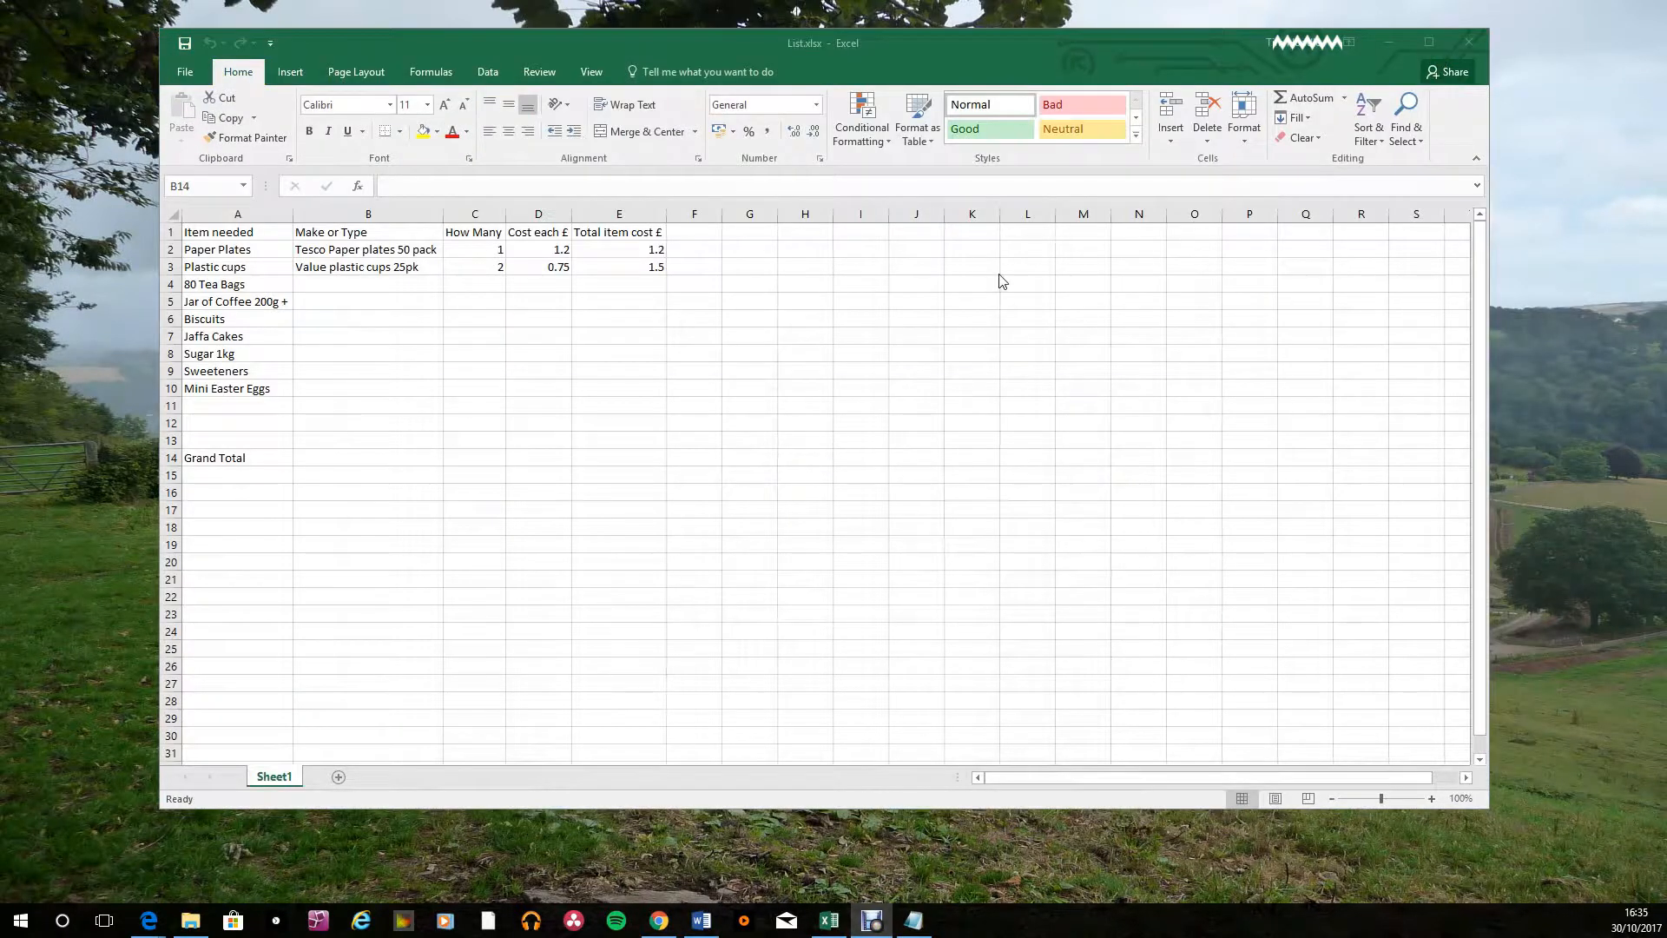
drag(892, 37, 898, 74)
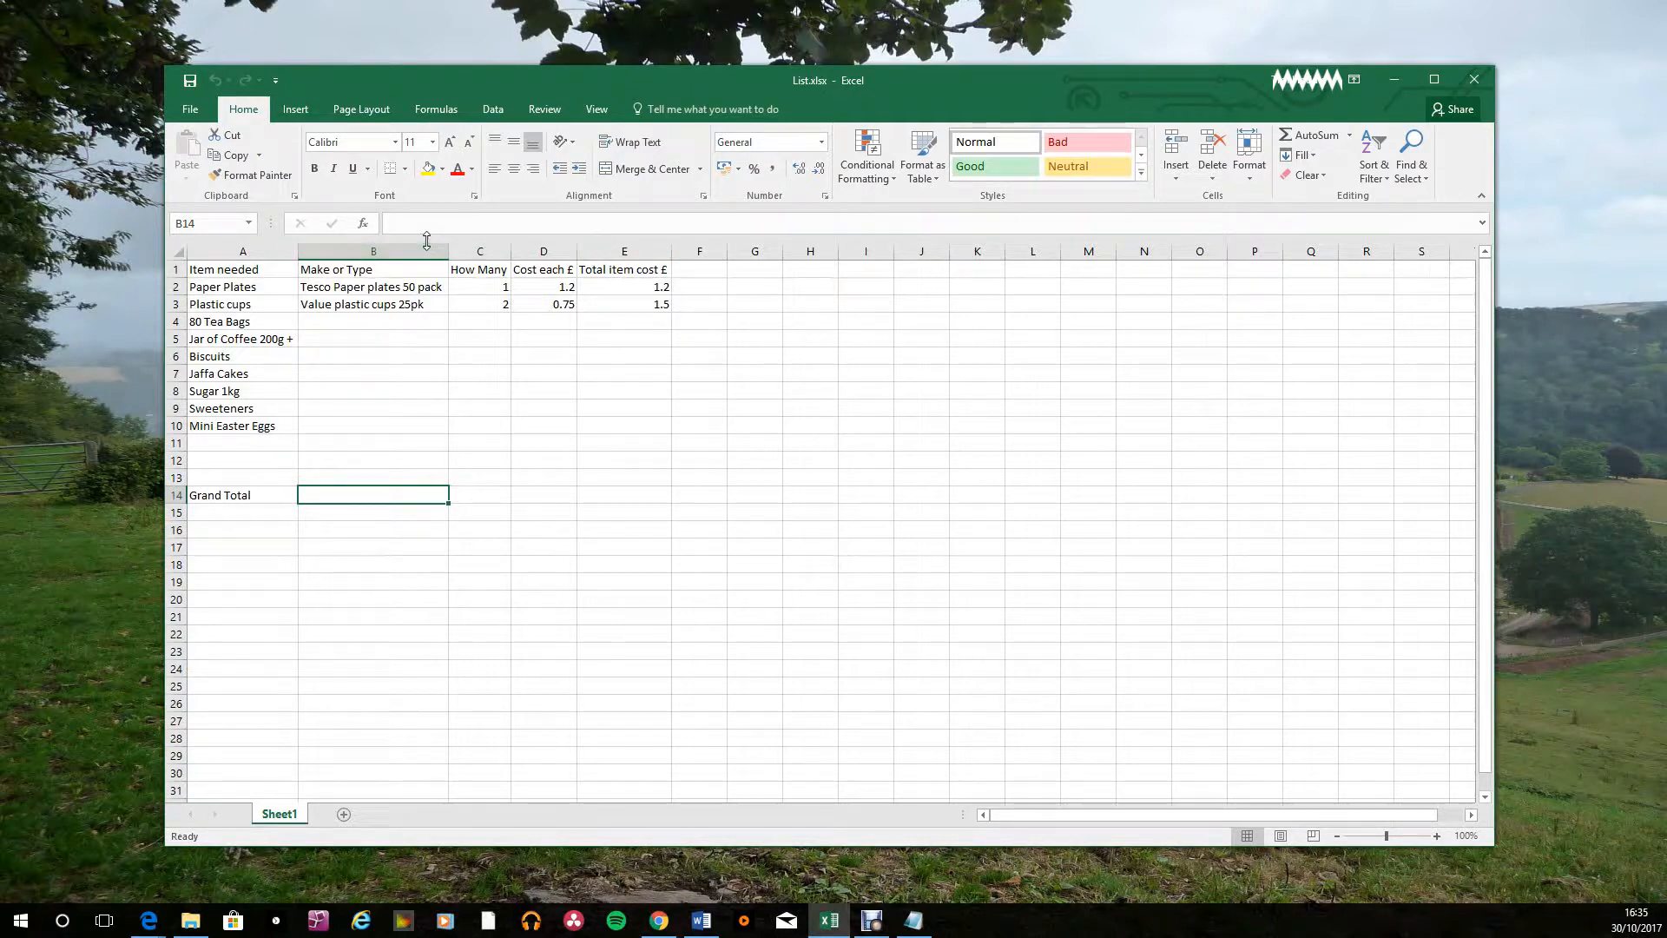
Format the "Item needed" heading in A1 as Arial Black size 14 and widen column A to fit it.
click(223, 272)
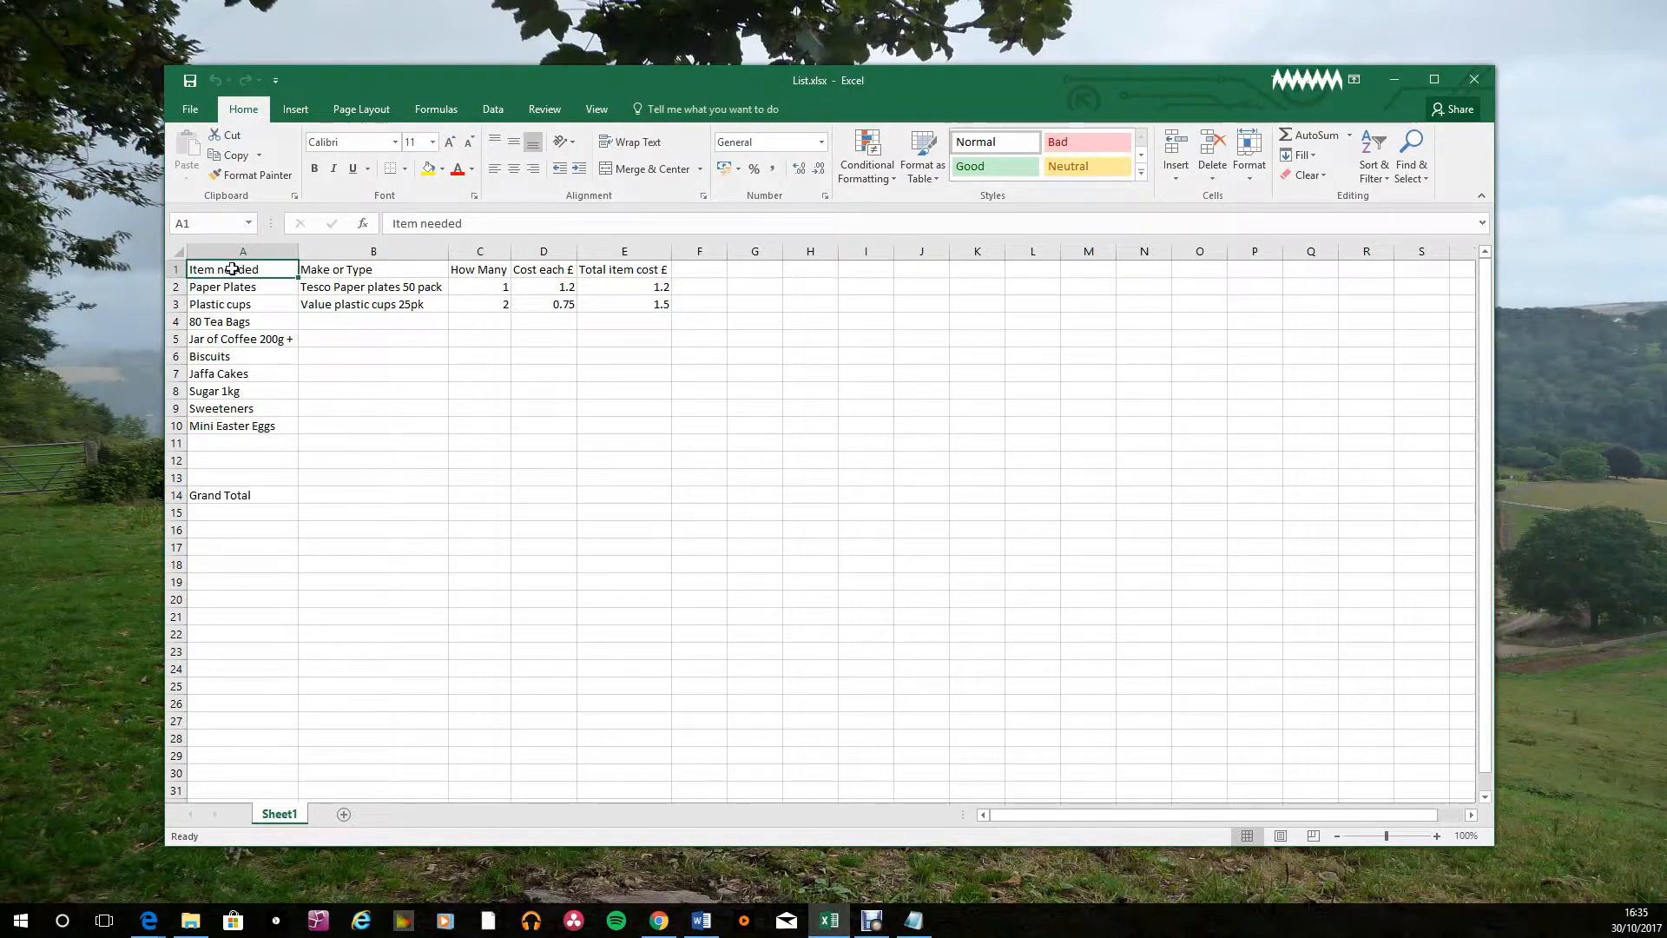
click(396, 144)
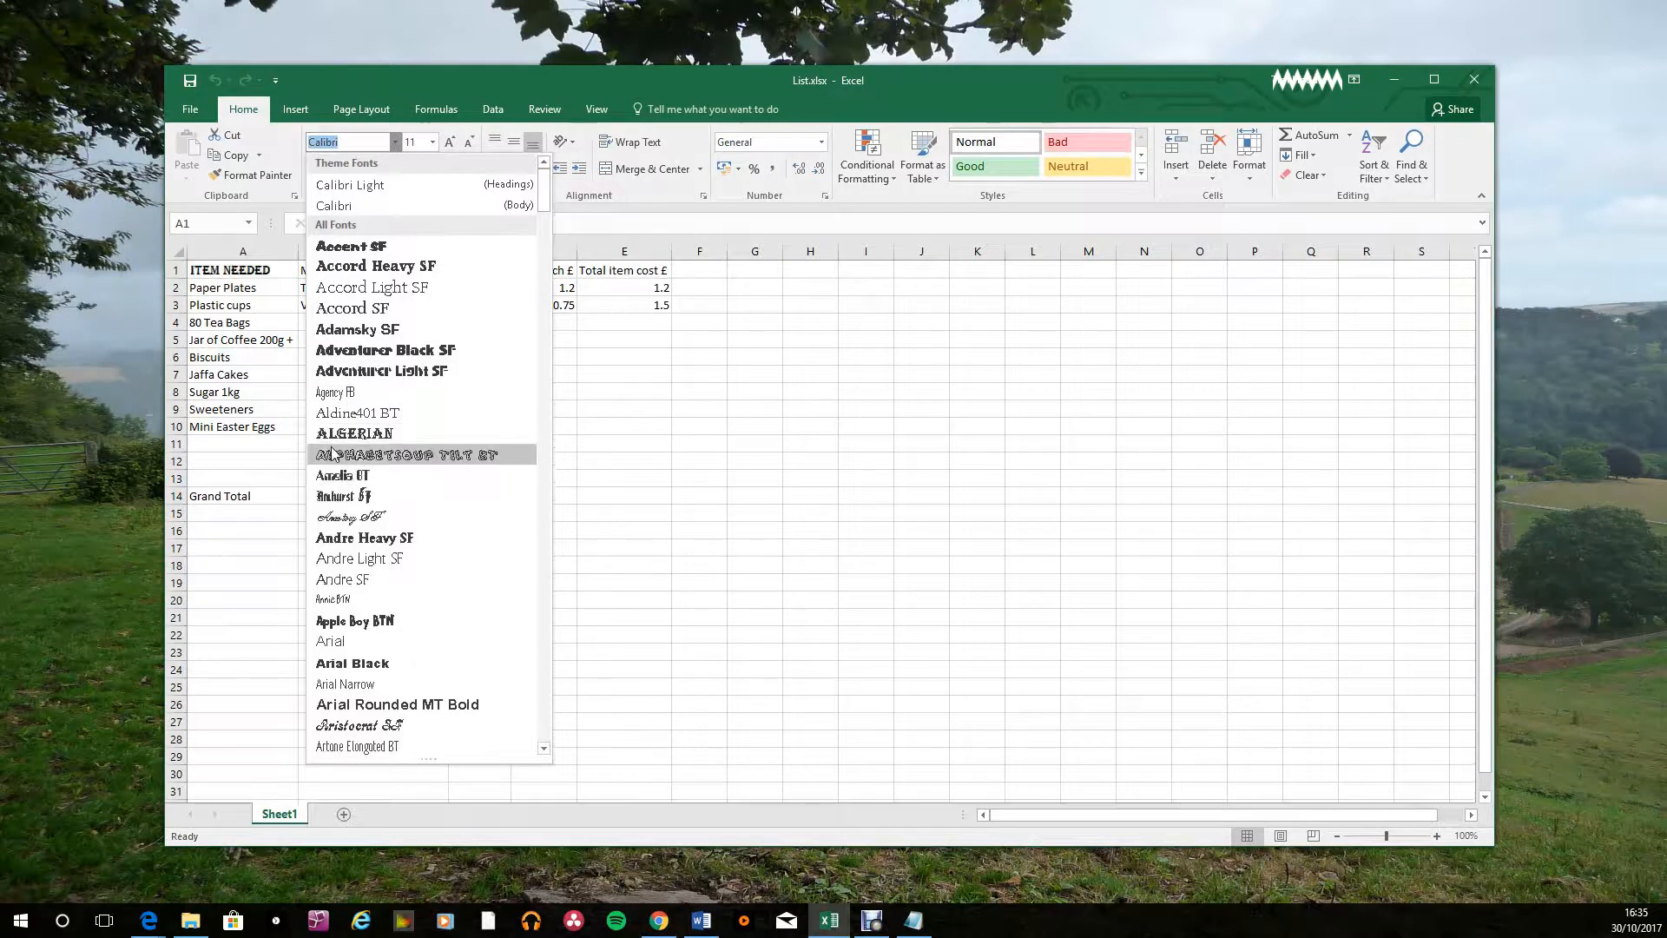
click(344, 664)
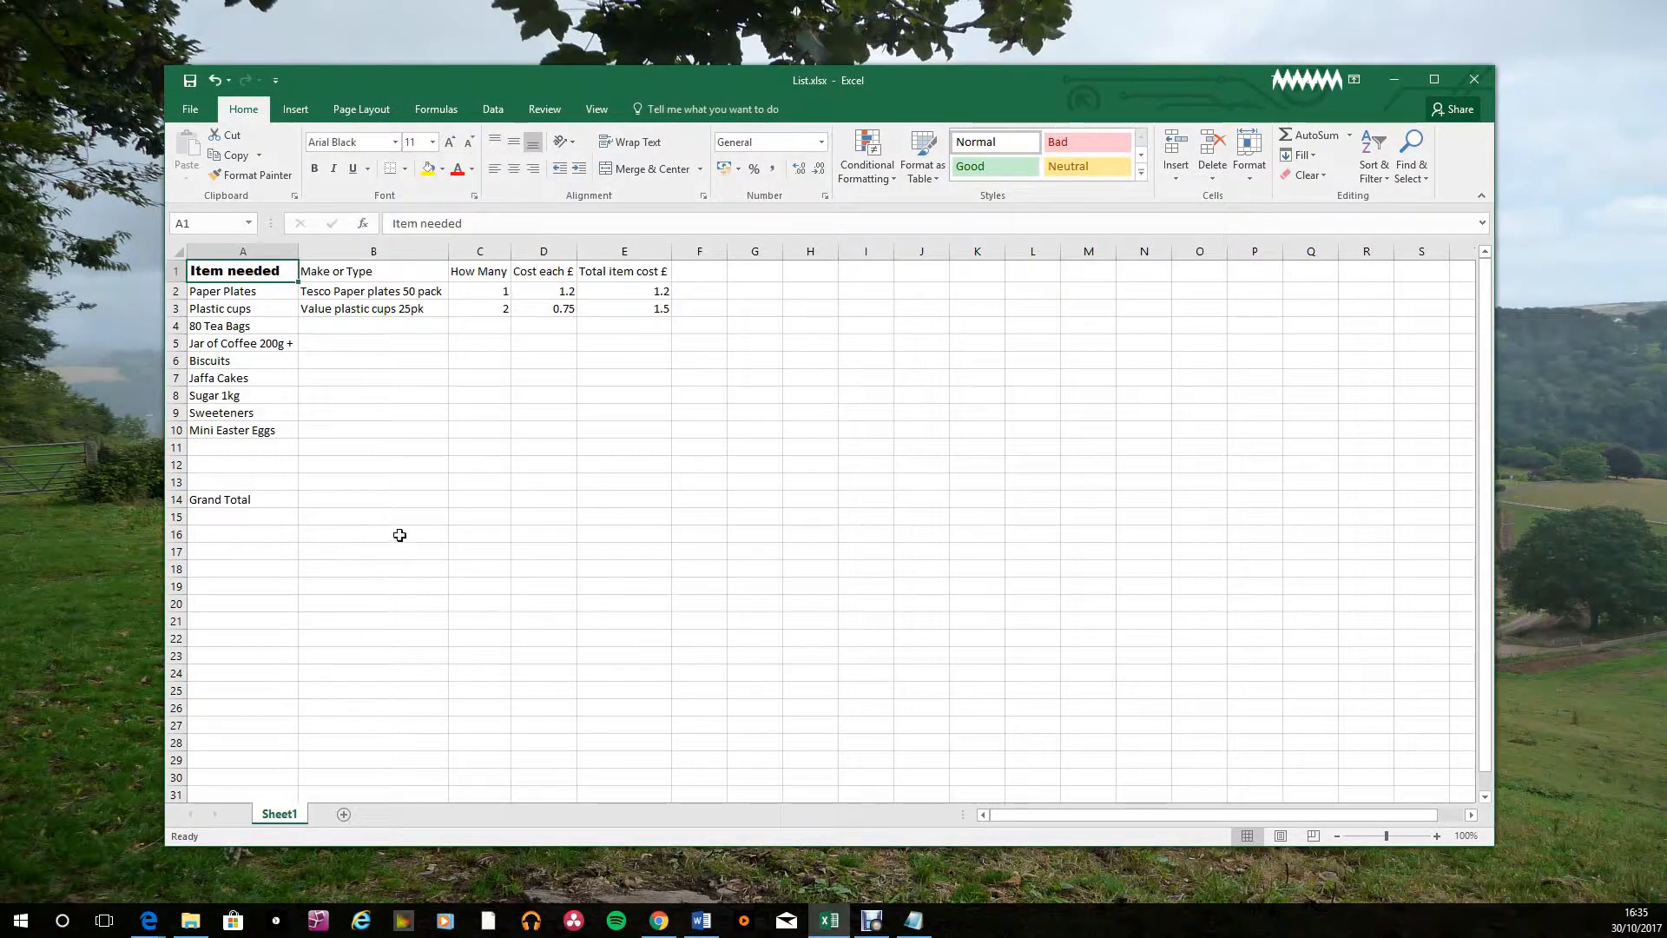
click(432, 143)
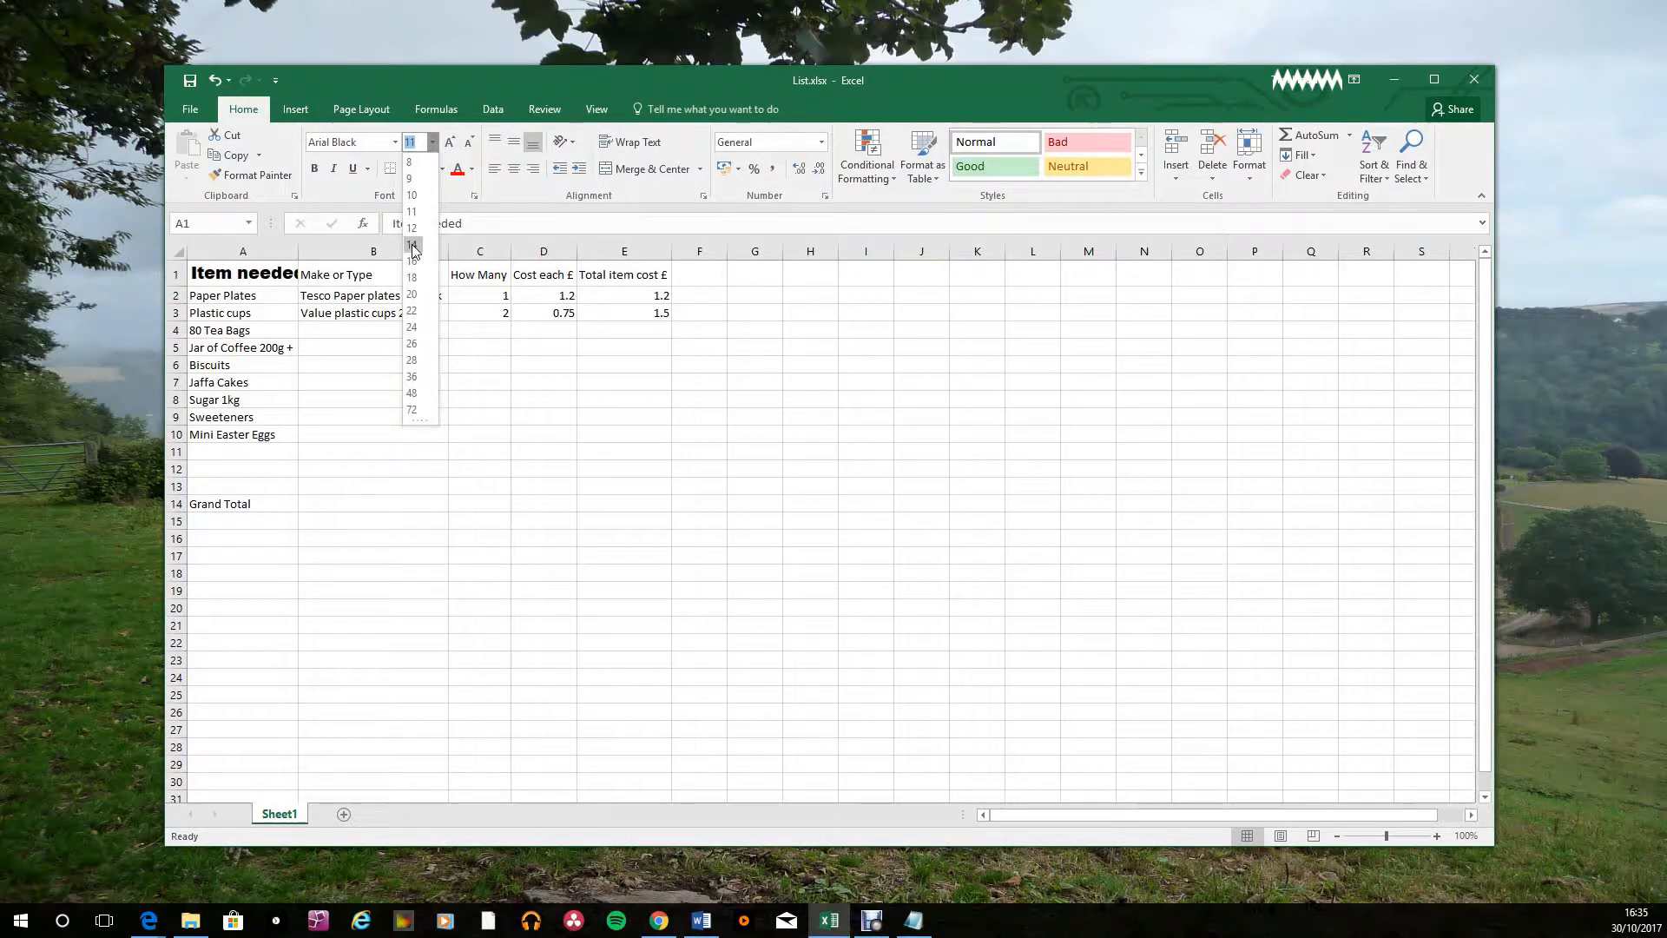
click(412, 246)
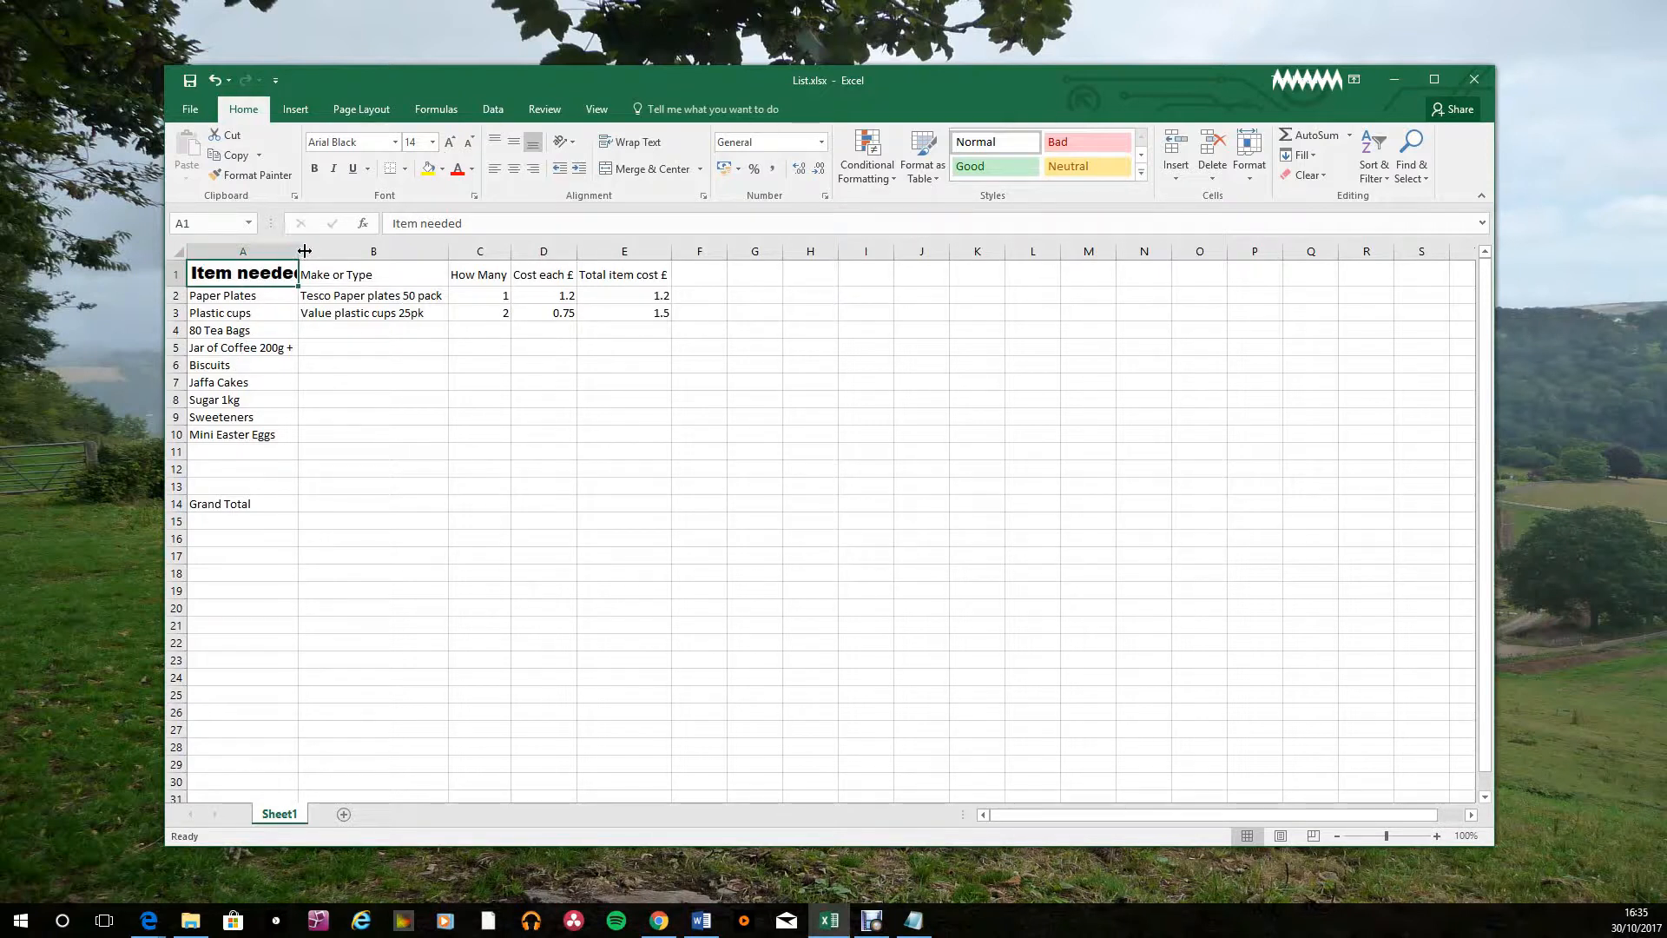
drag(298, 250, 333, 249)
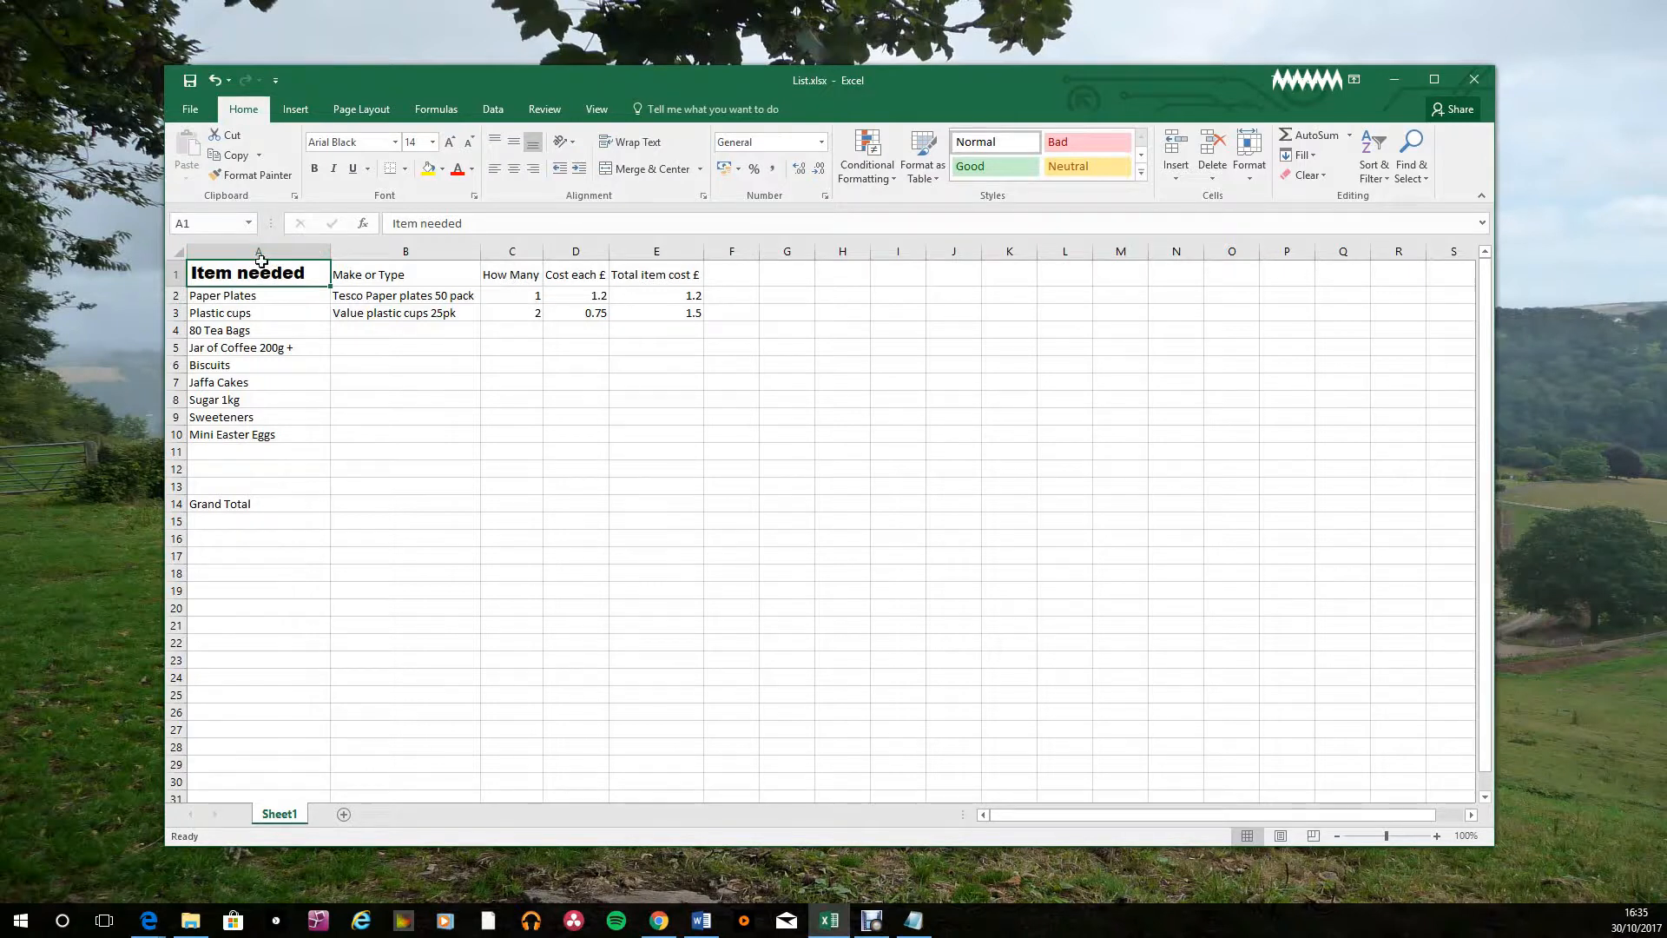
Copy the A1 formatting to the headings in B1:E1 with Format Painter and autofit columns A to F.
click(260, 176)
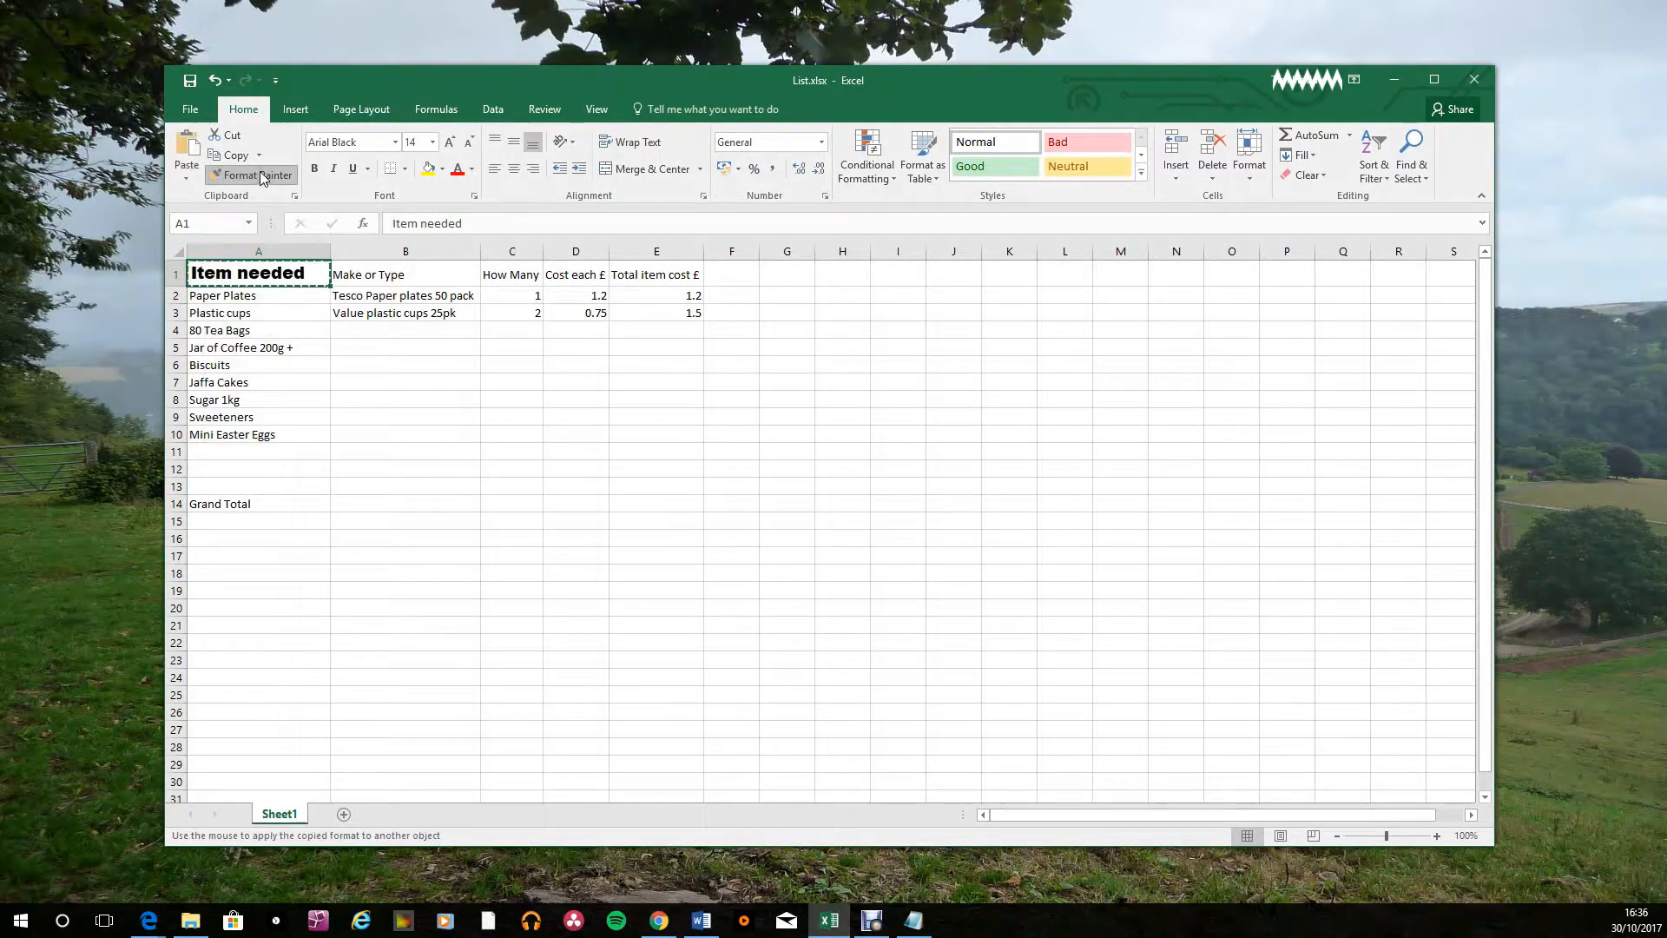
drag(313, 276, 647, 274)
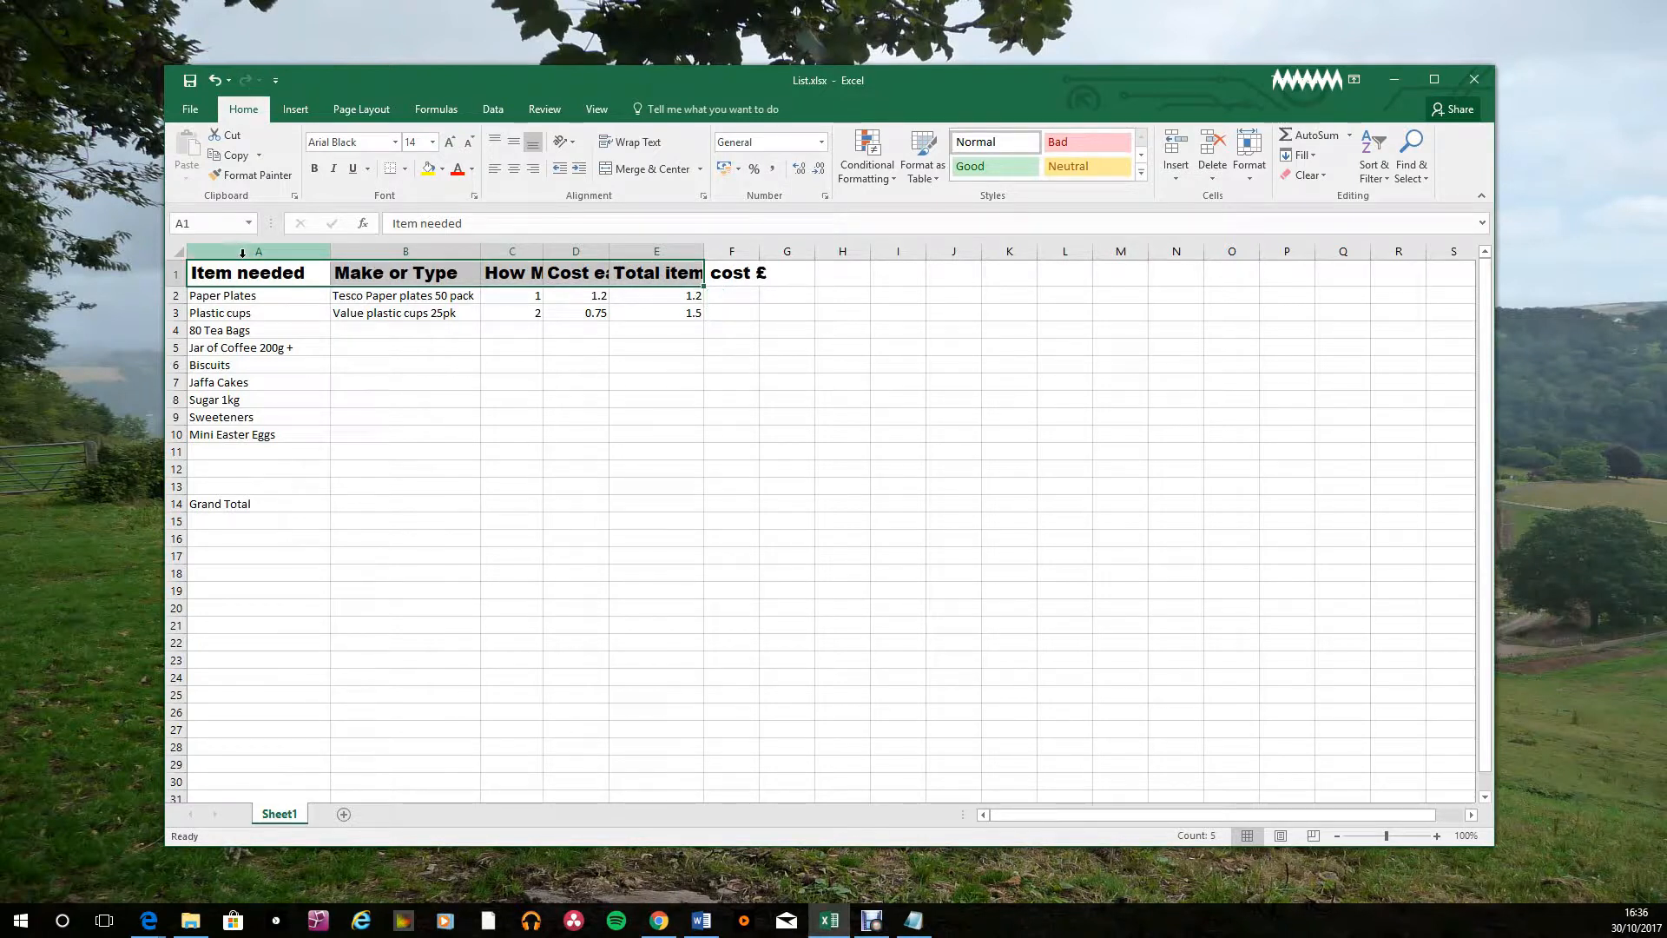
drag(243, 251, 728, 247)
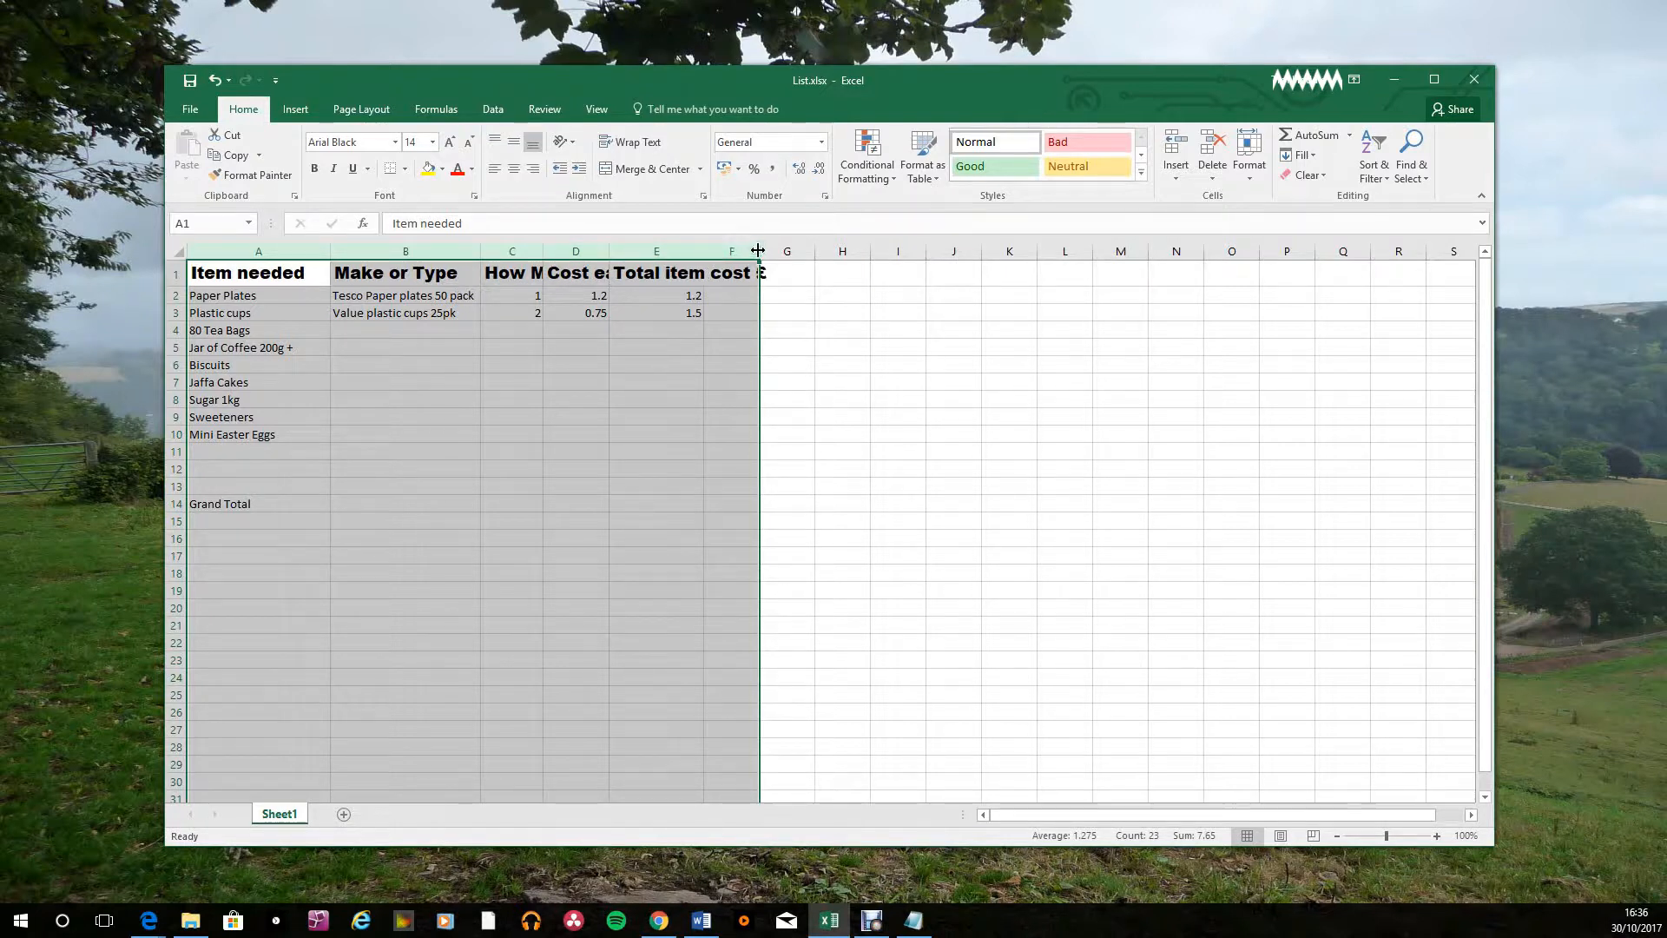
double_click(705, 251)
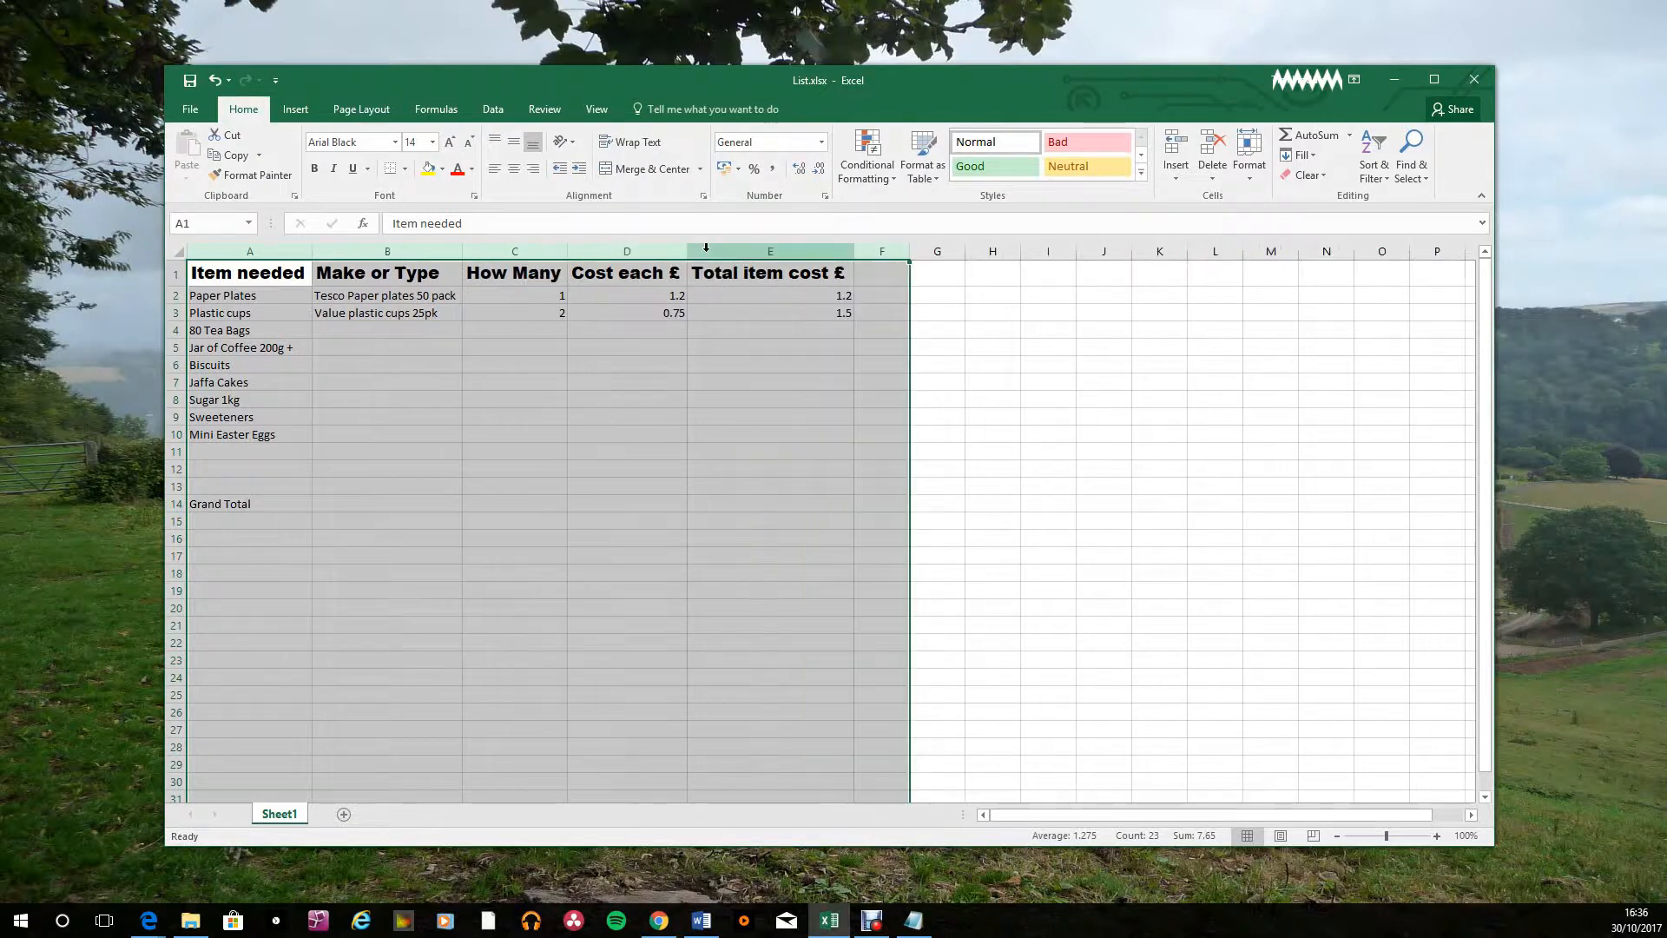
click(939, 275)
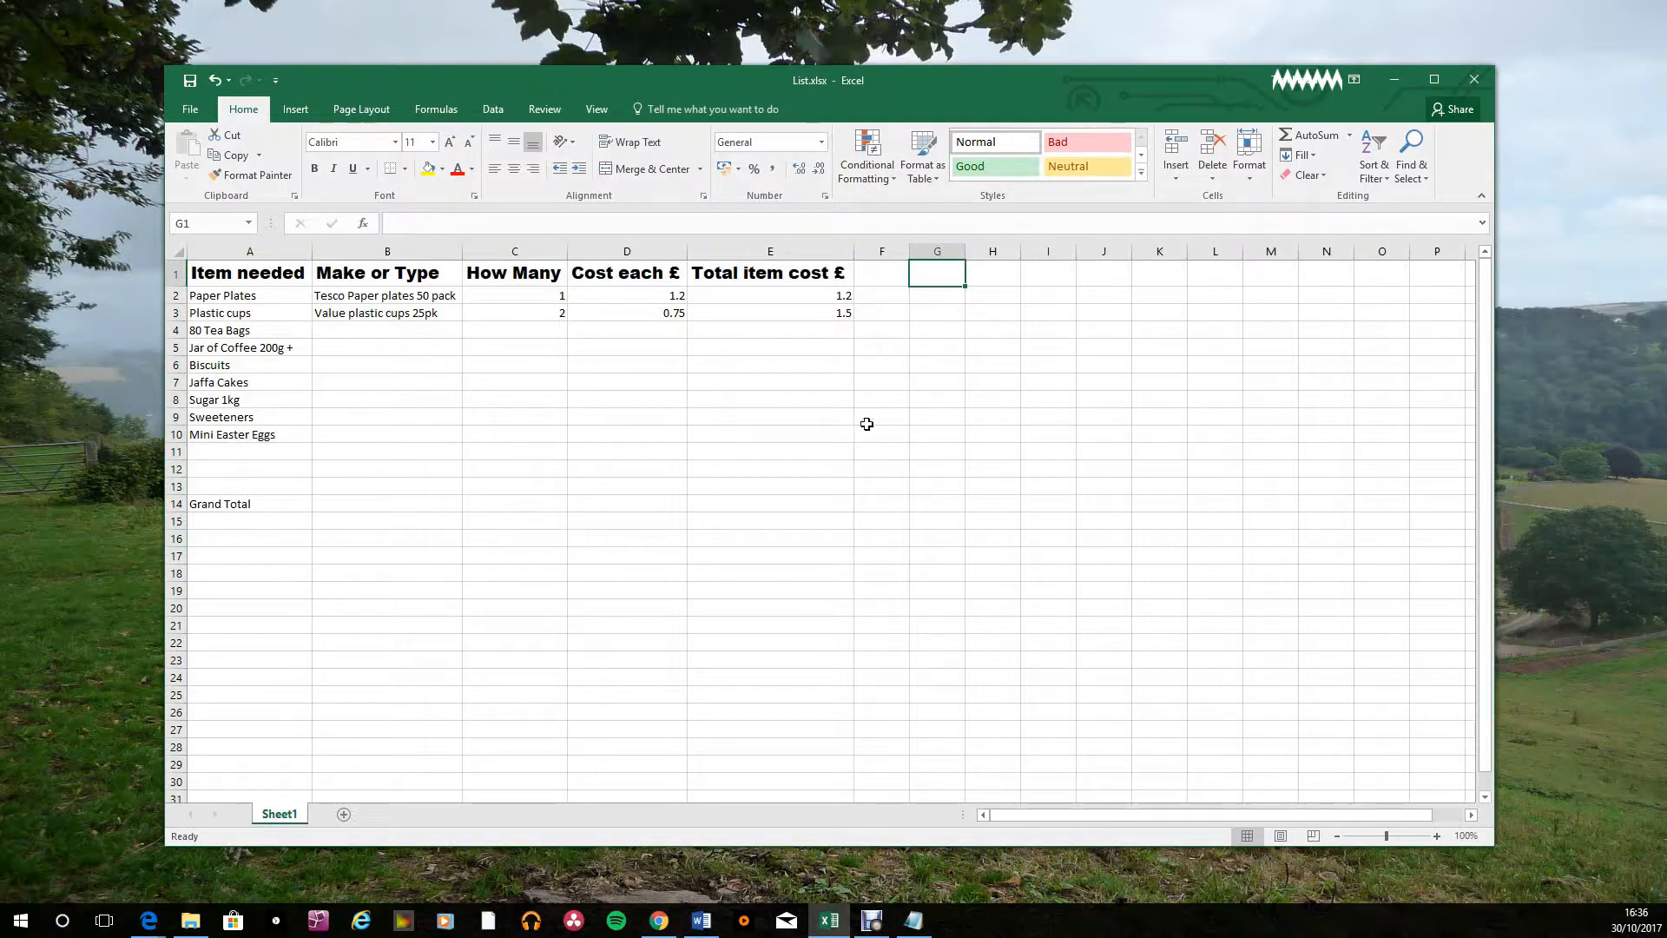
Format the "Paper Plates" entry in A2 as Arial size 14.
click(238, 296)
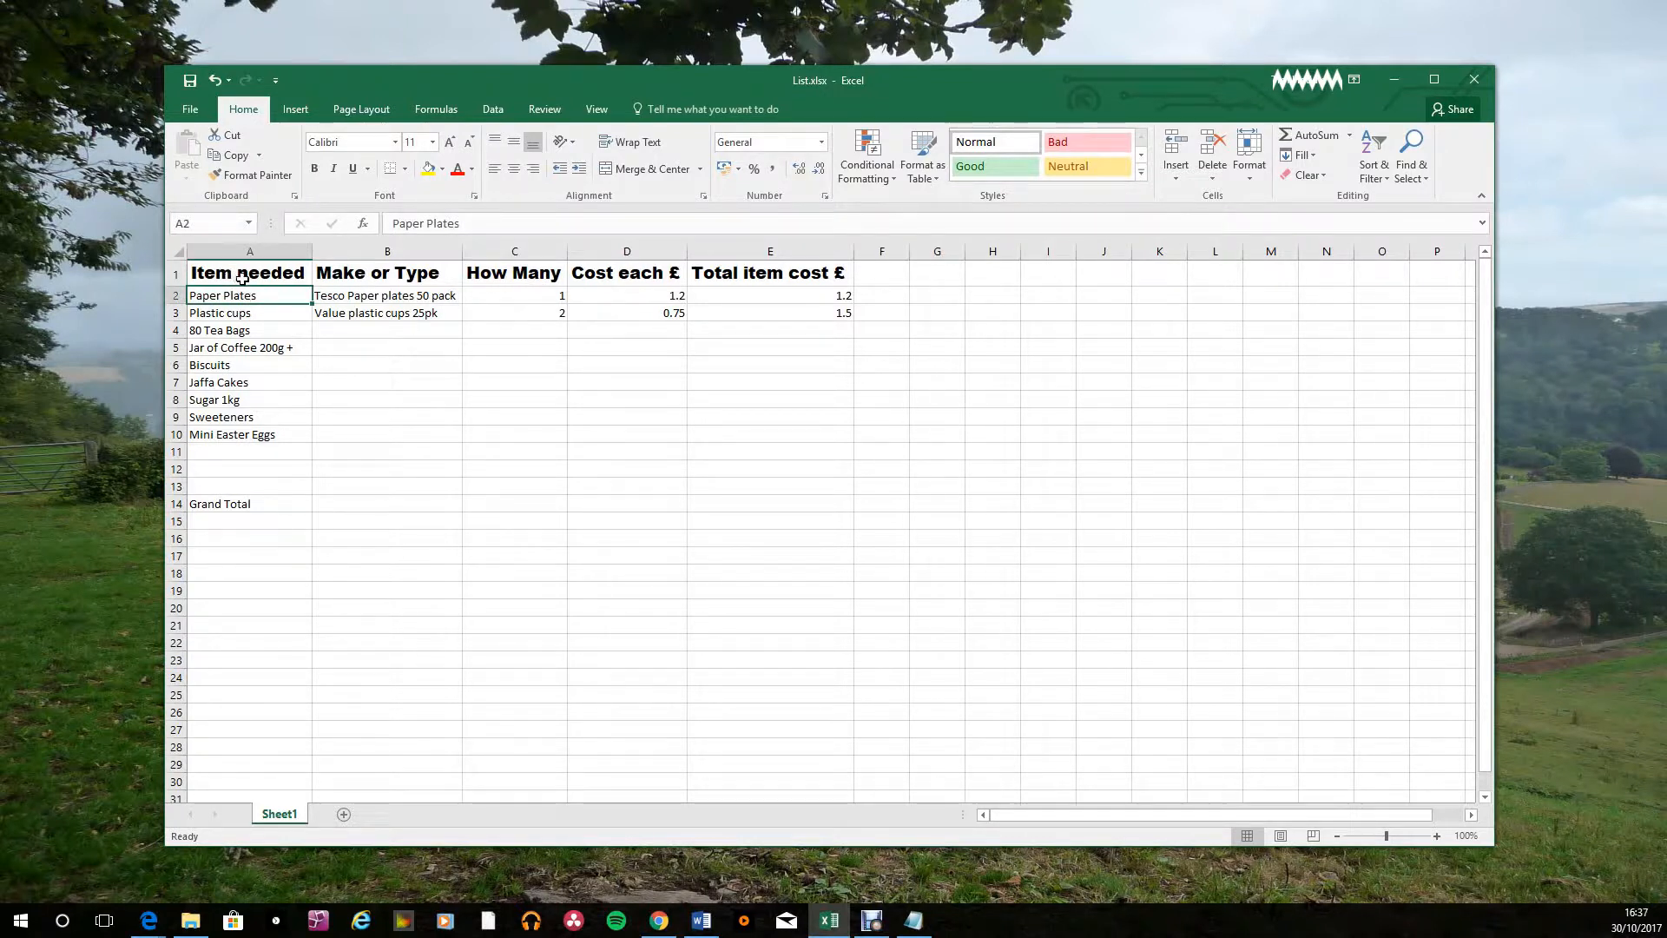
click(395, 143)
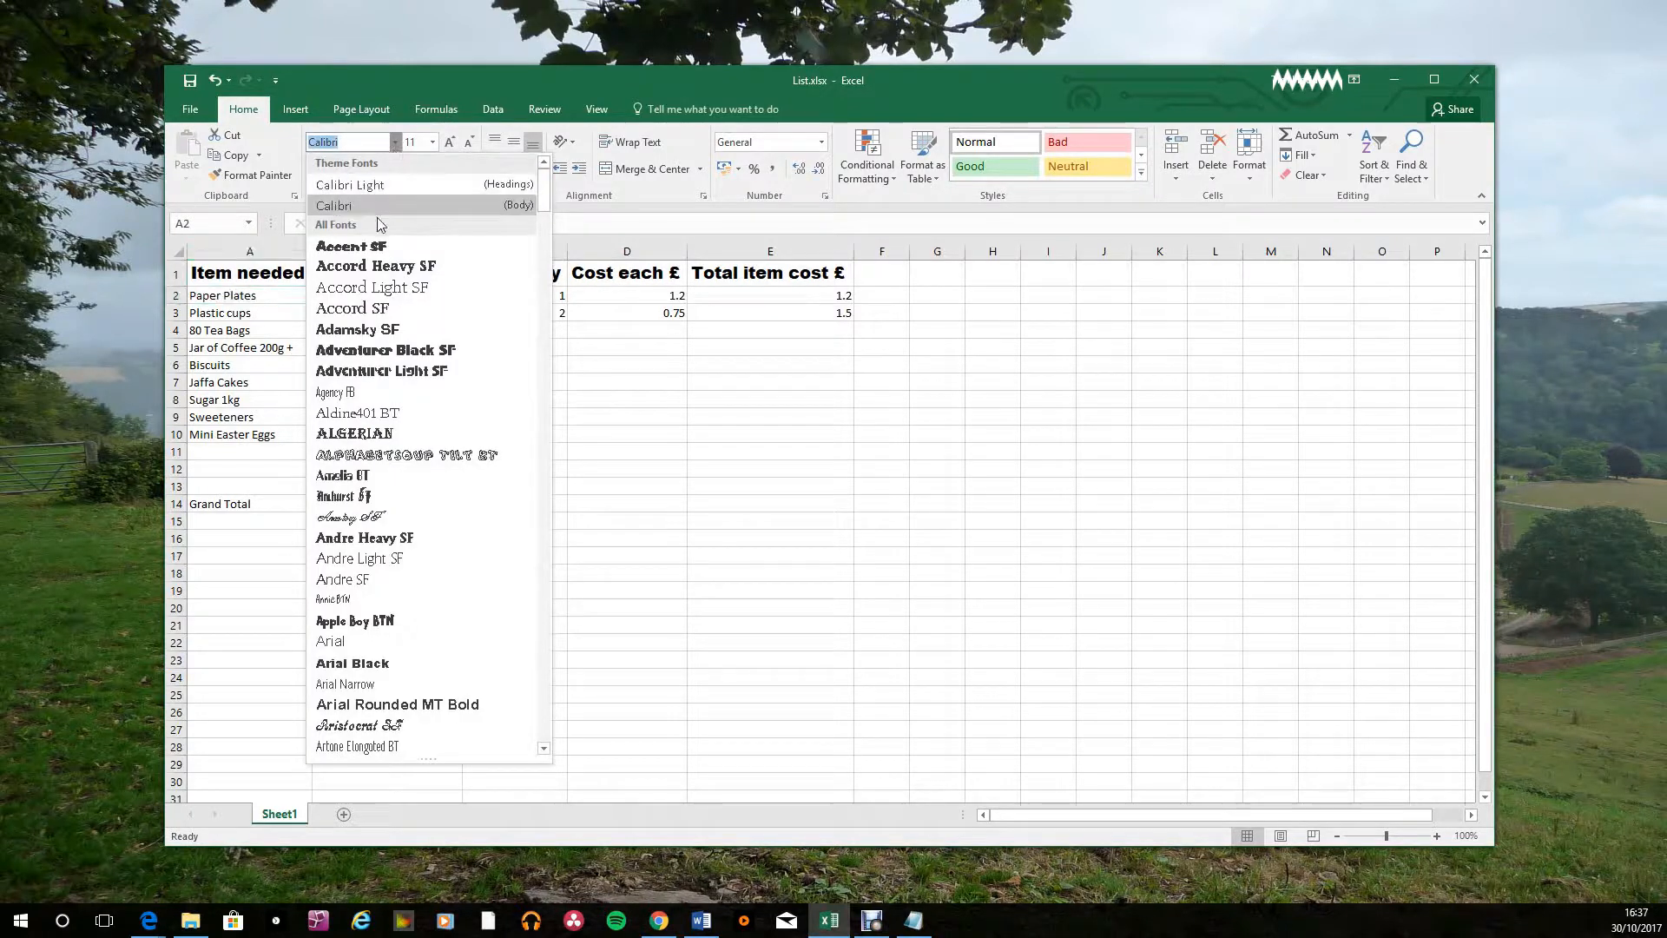
click(365, 642)
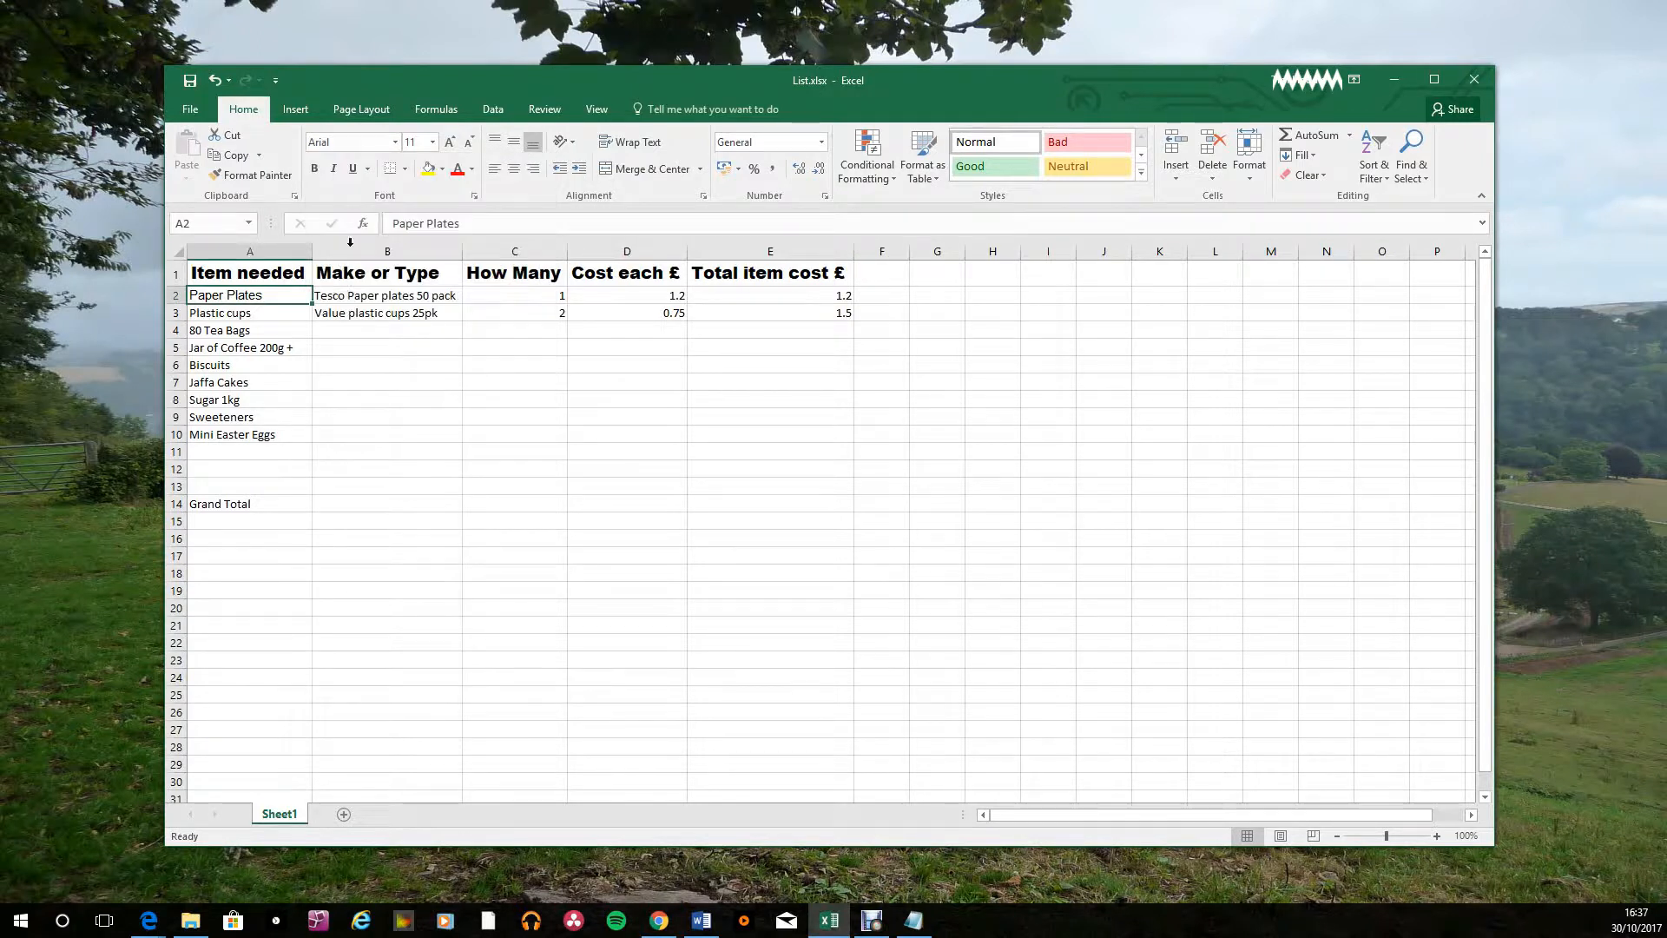
click(432, 143)
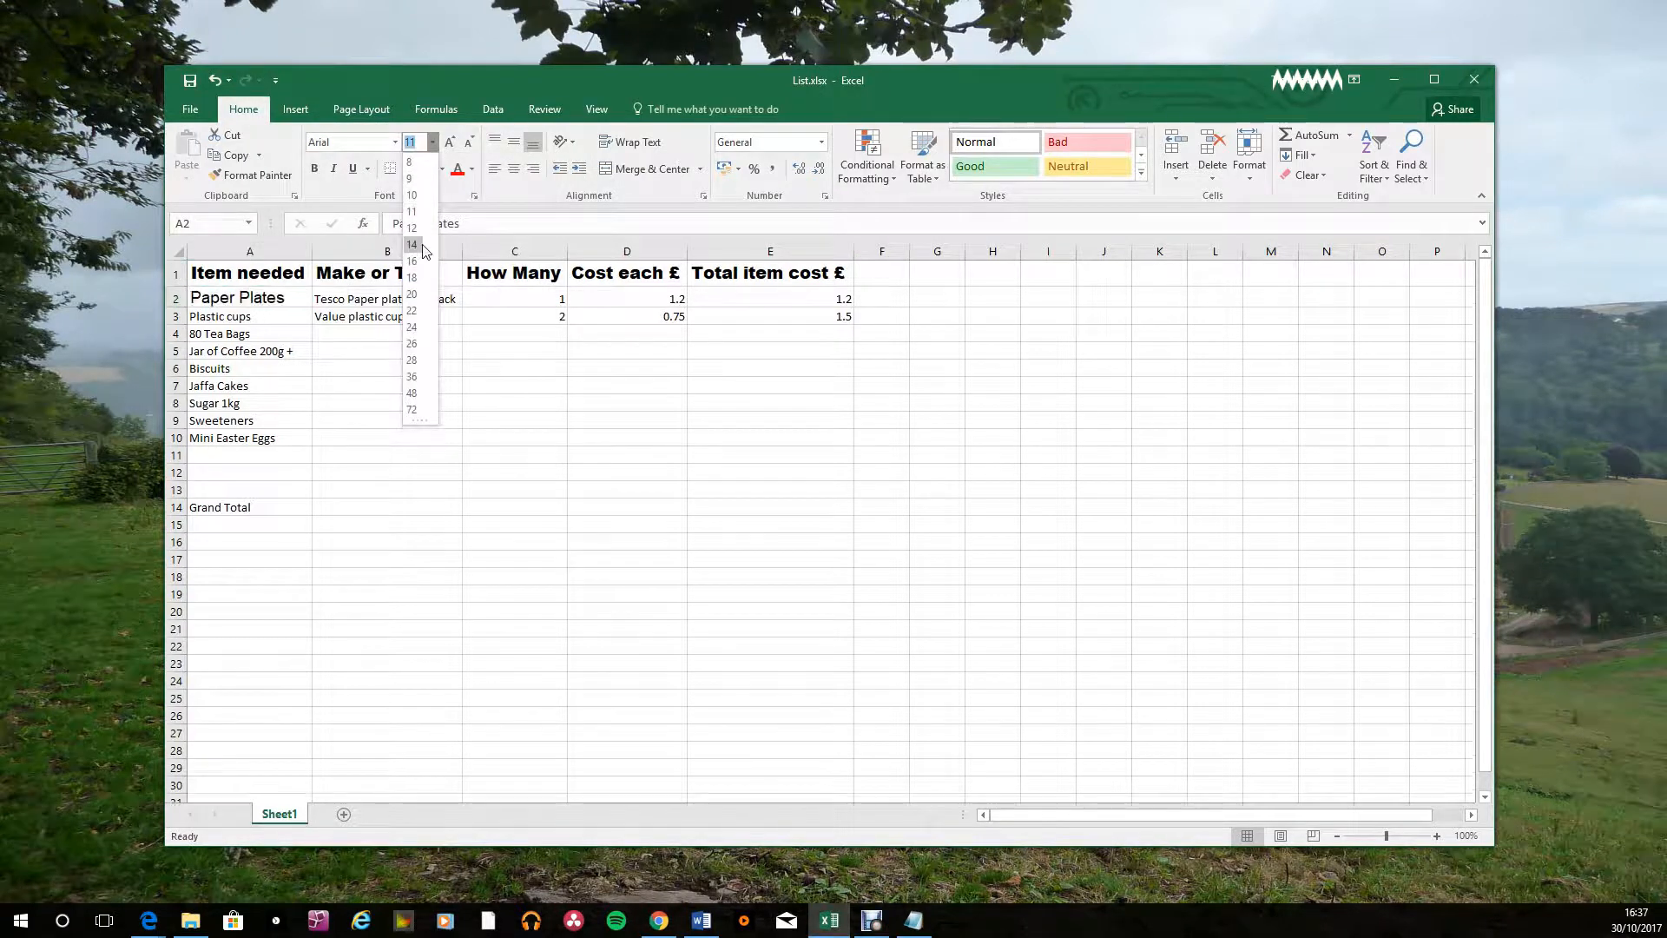
click(413, 244)
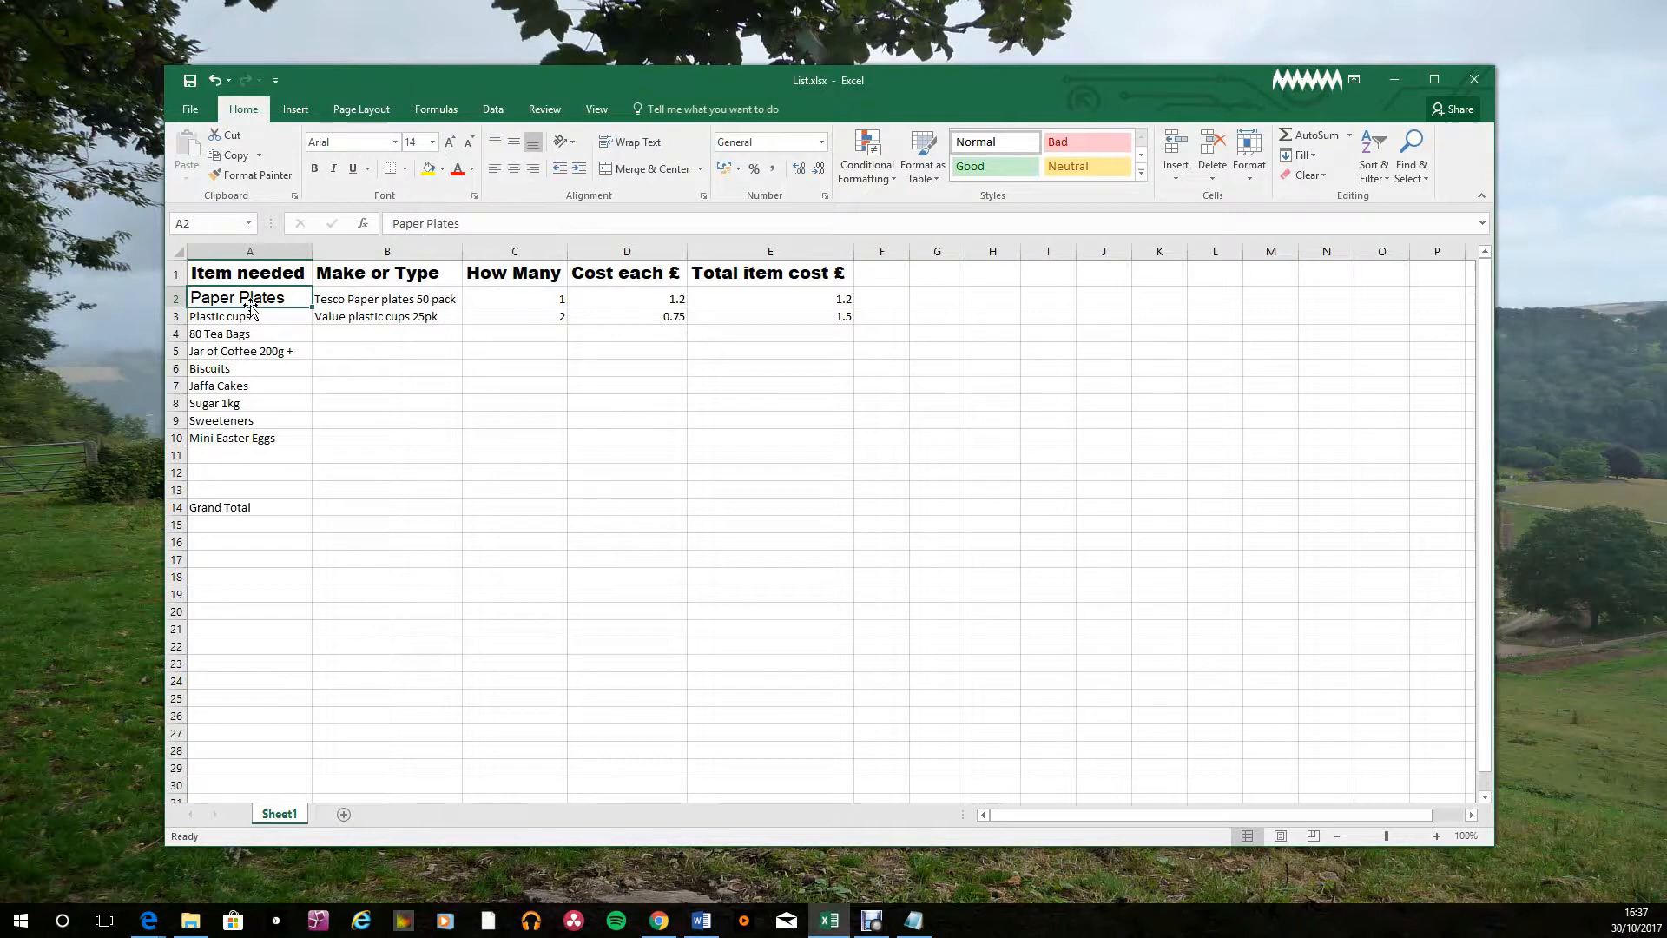
Copy the A2 formatting to the range A2:E14 with Format Painter and autofit columns A to E.
click(254, 178)
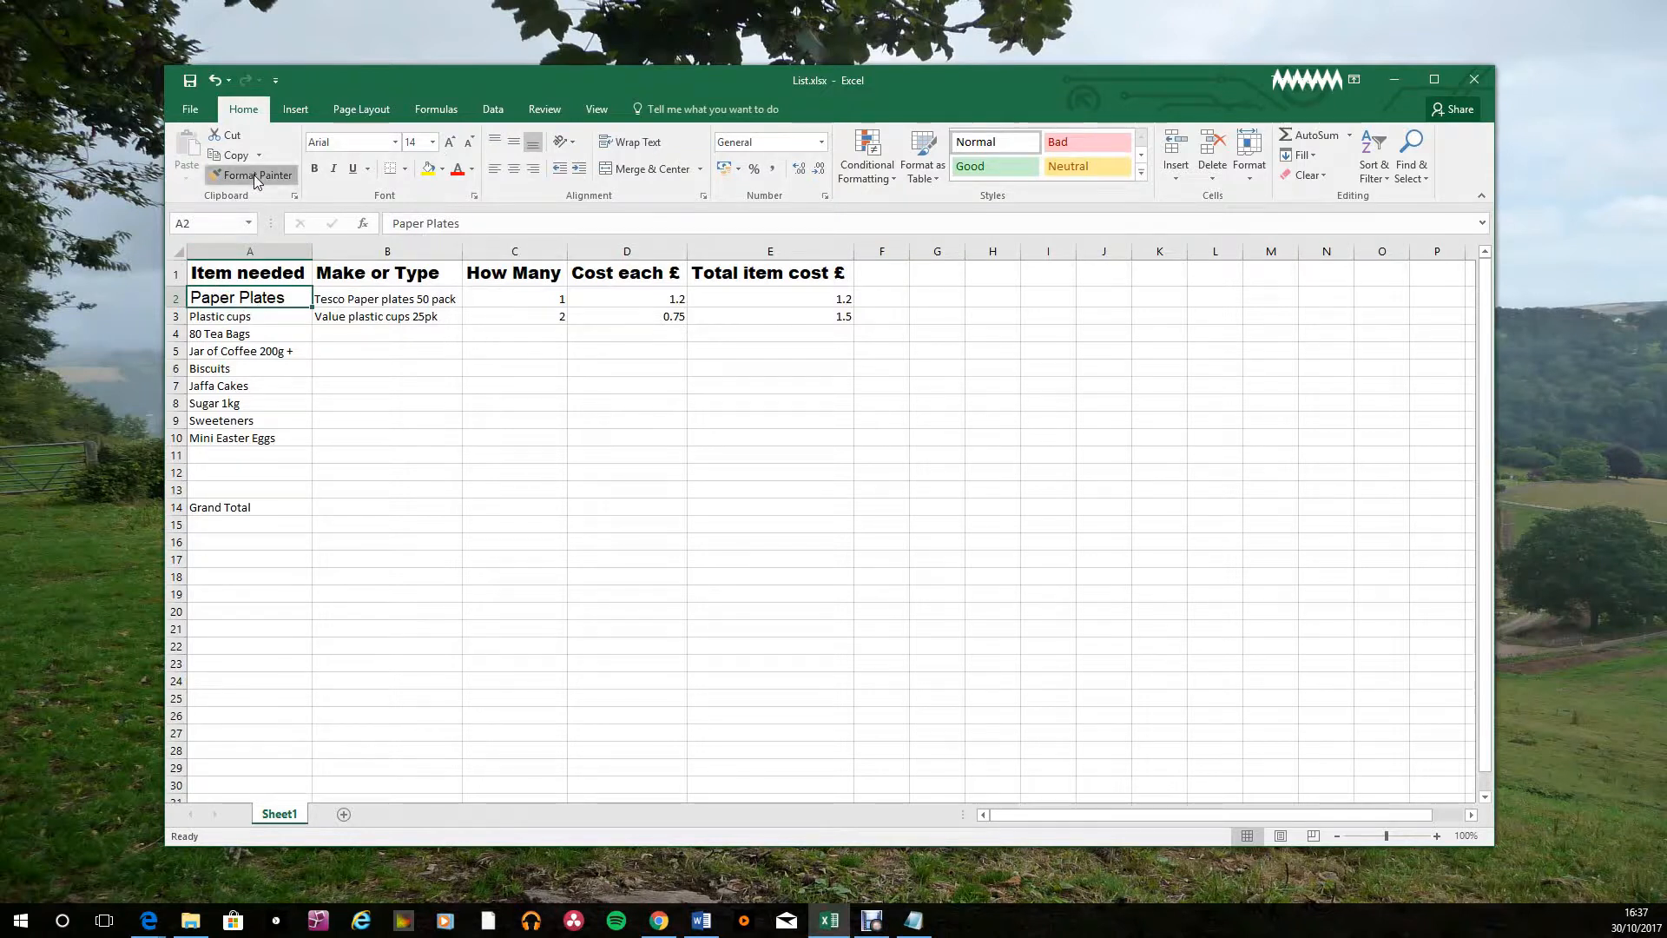
mouse_move(276, 304)
mouse_down()
mouse_move(744, 417)
mouse_move(733, 501)
mouse_up()
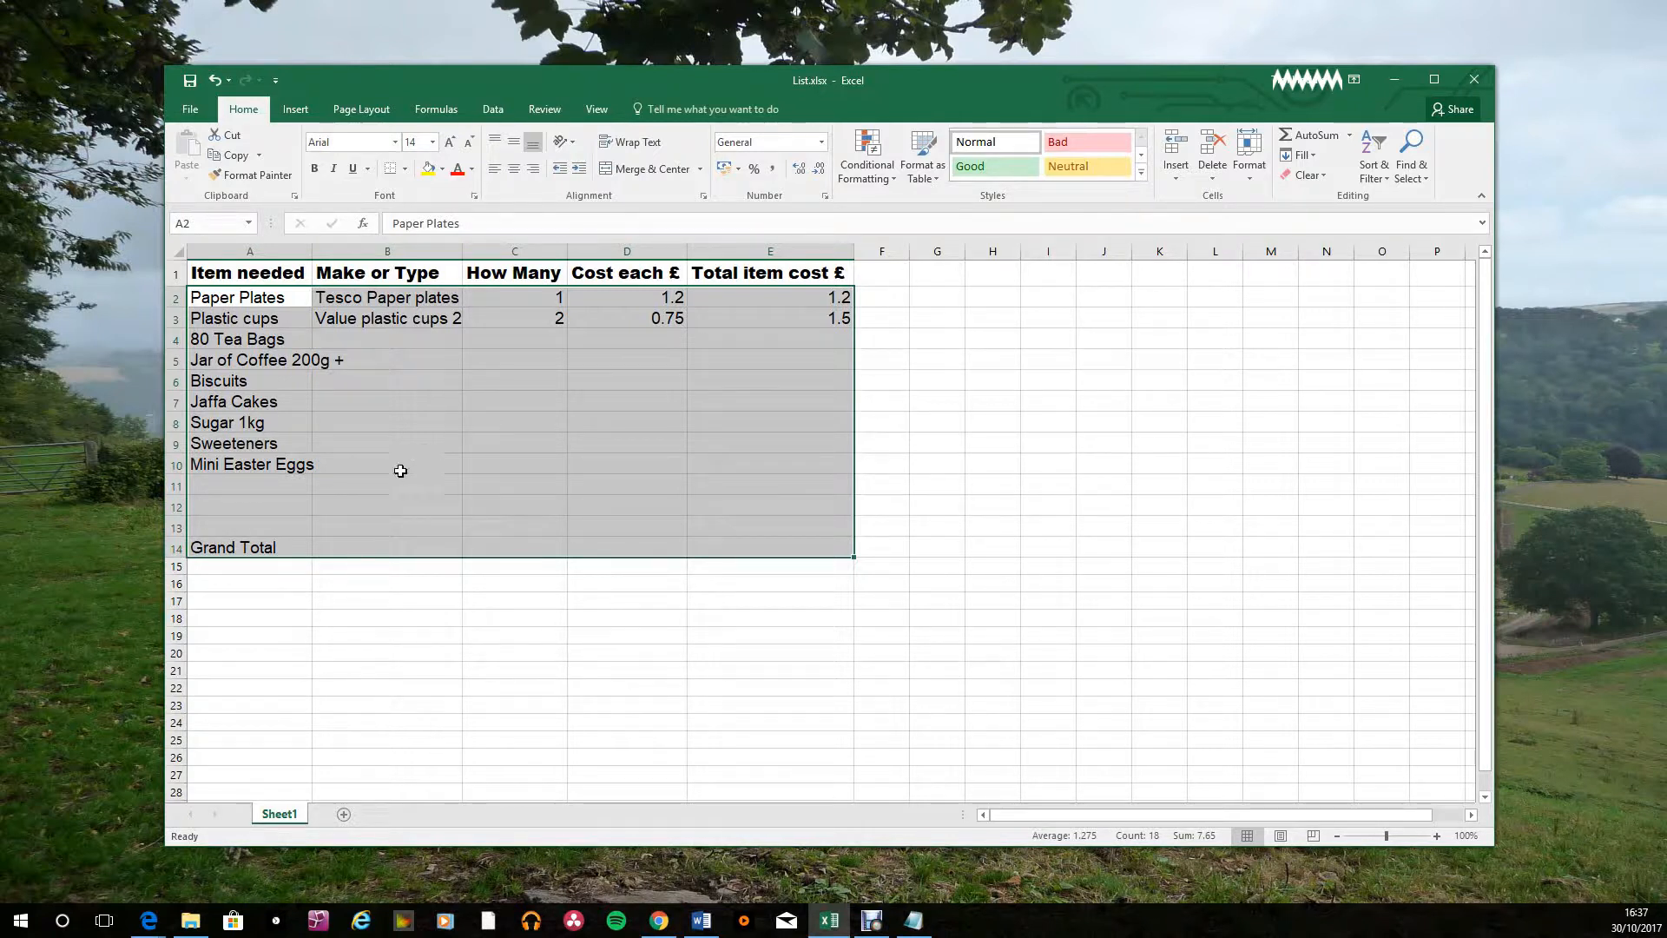
drag(231, 243, 720, 246)
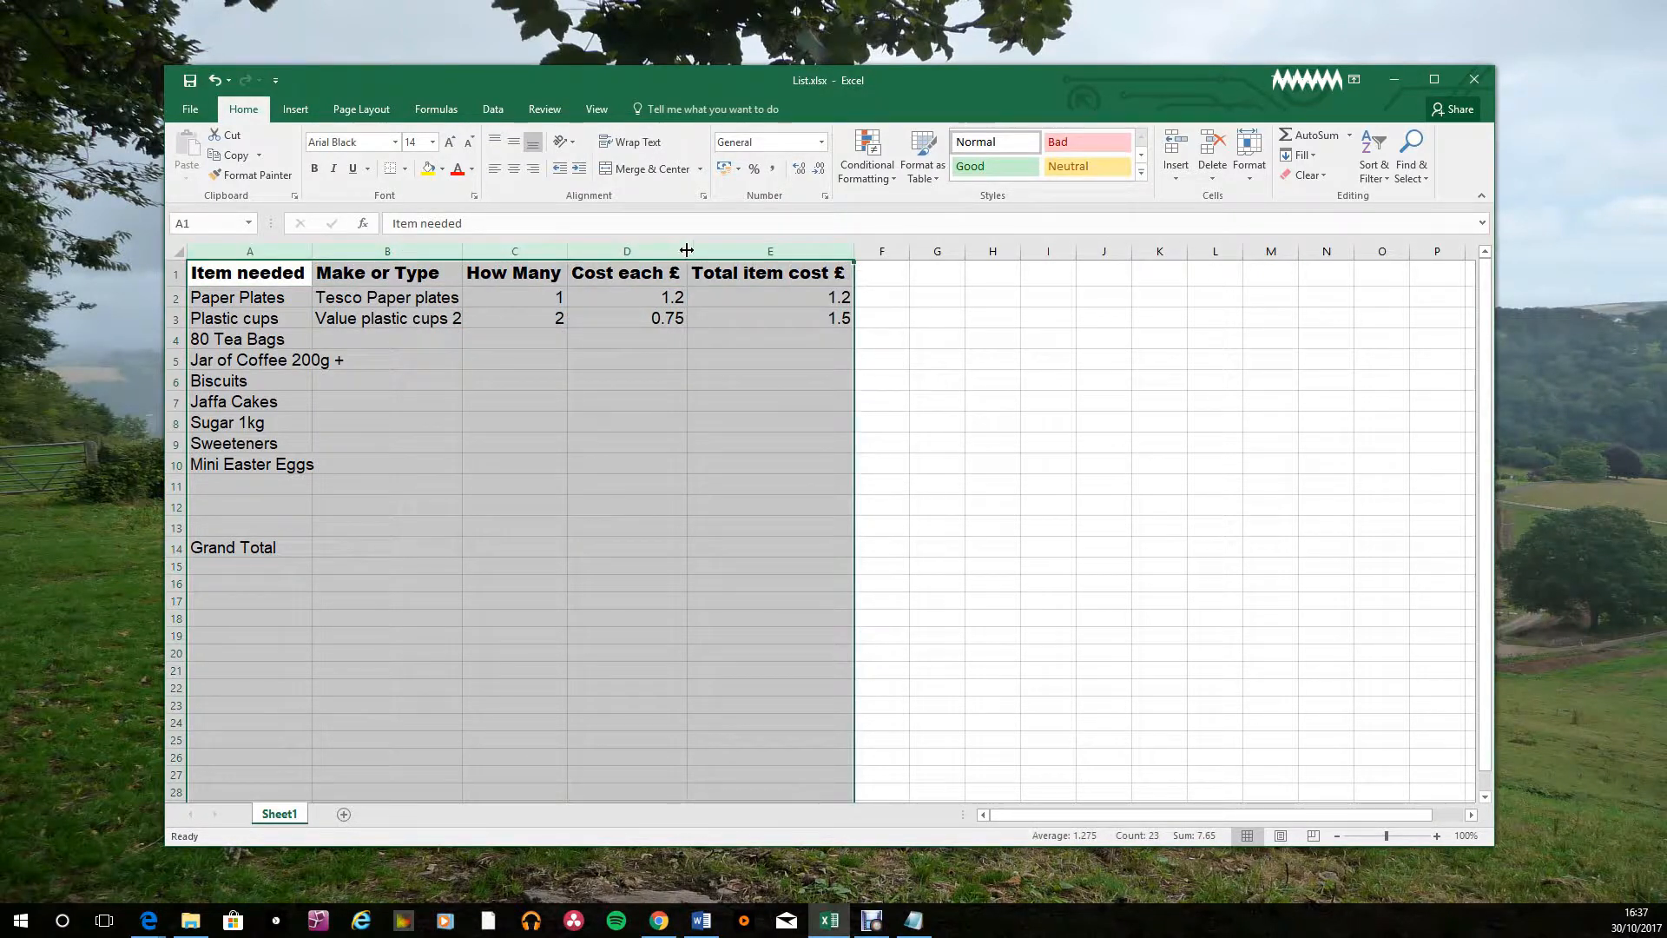
double_click(687, 249)
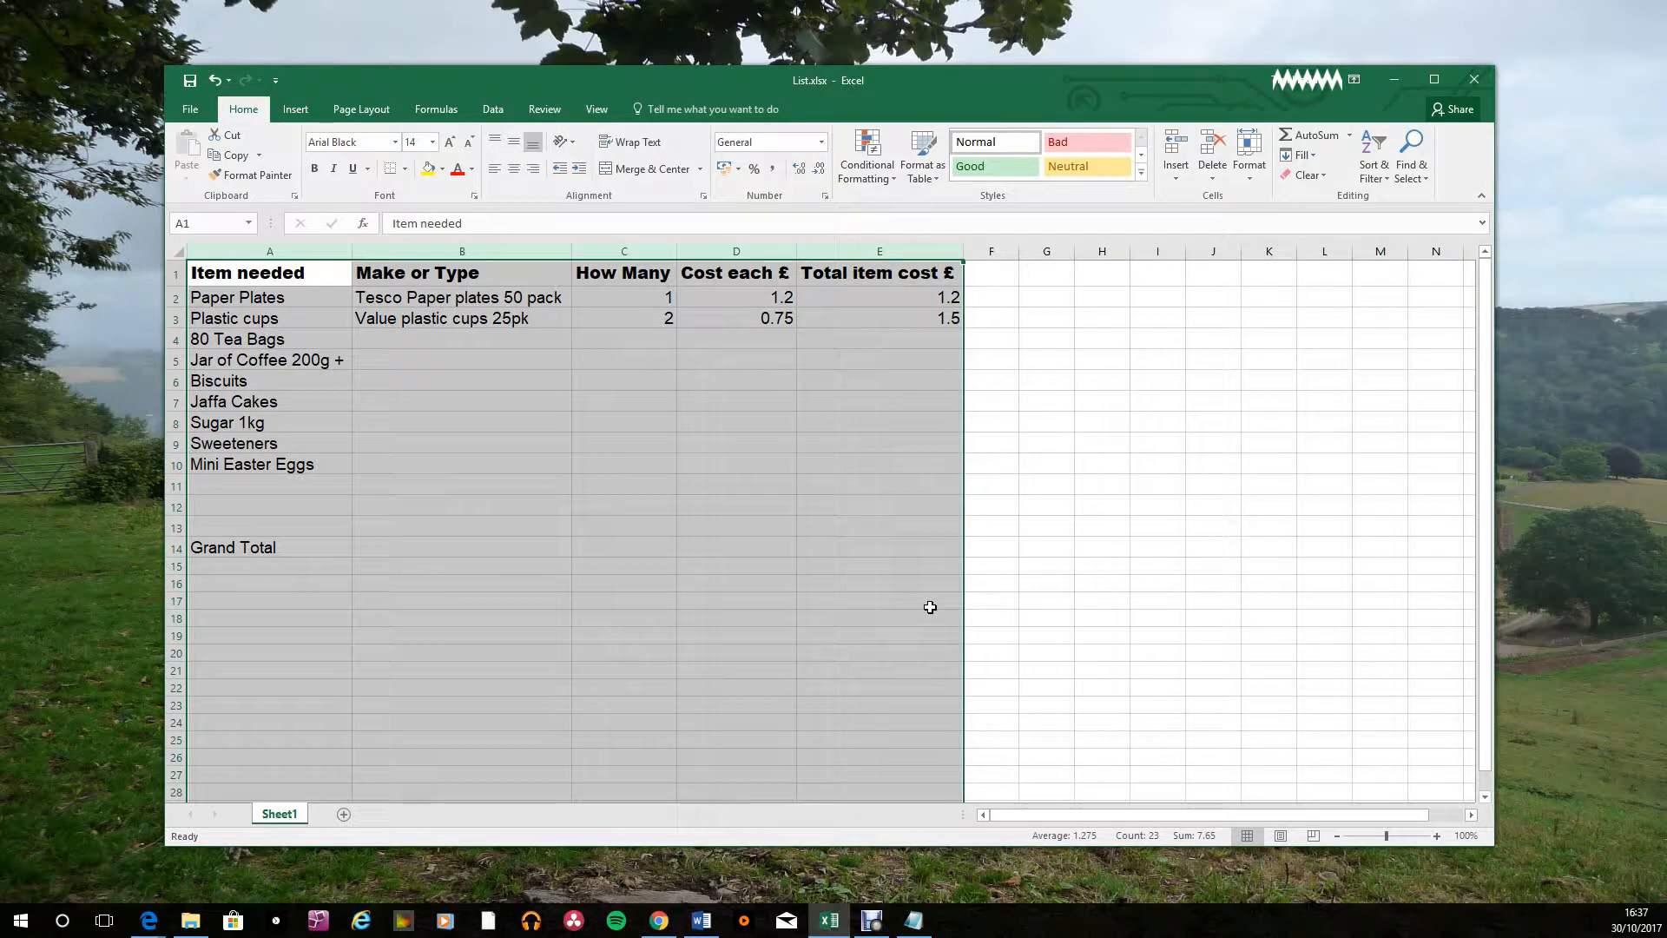
click(1115, 352)
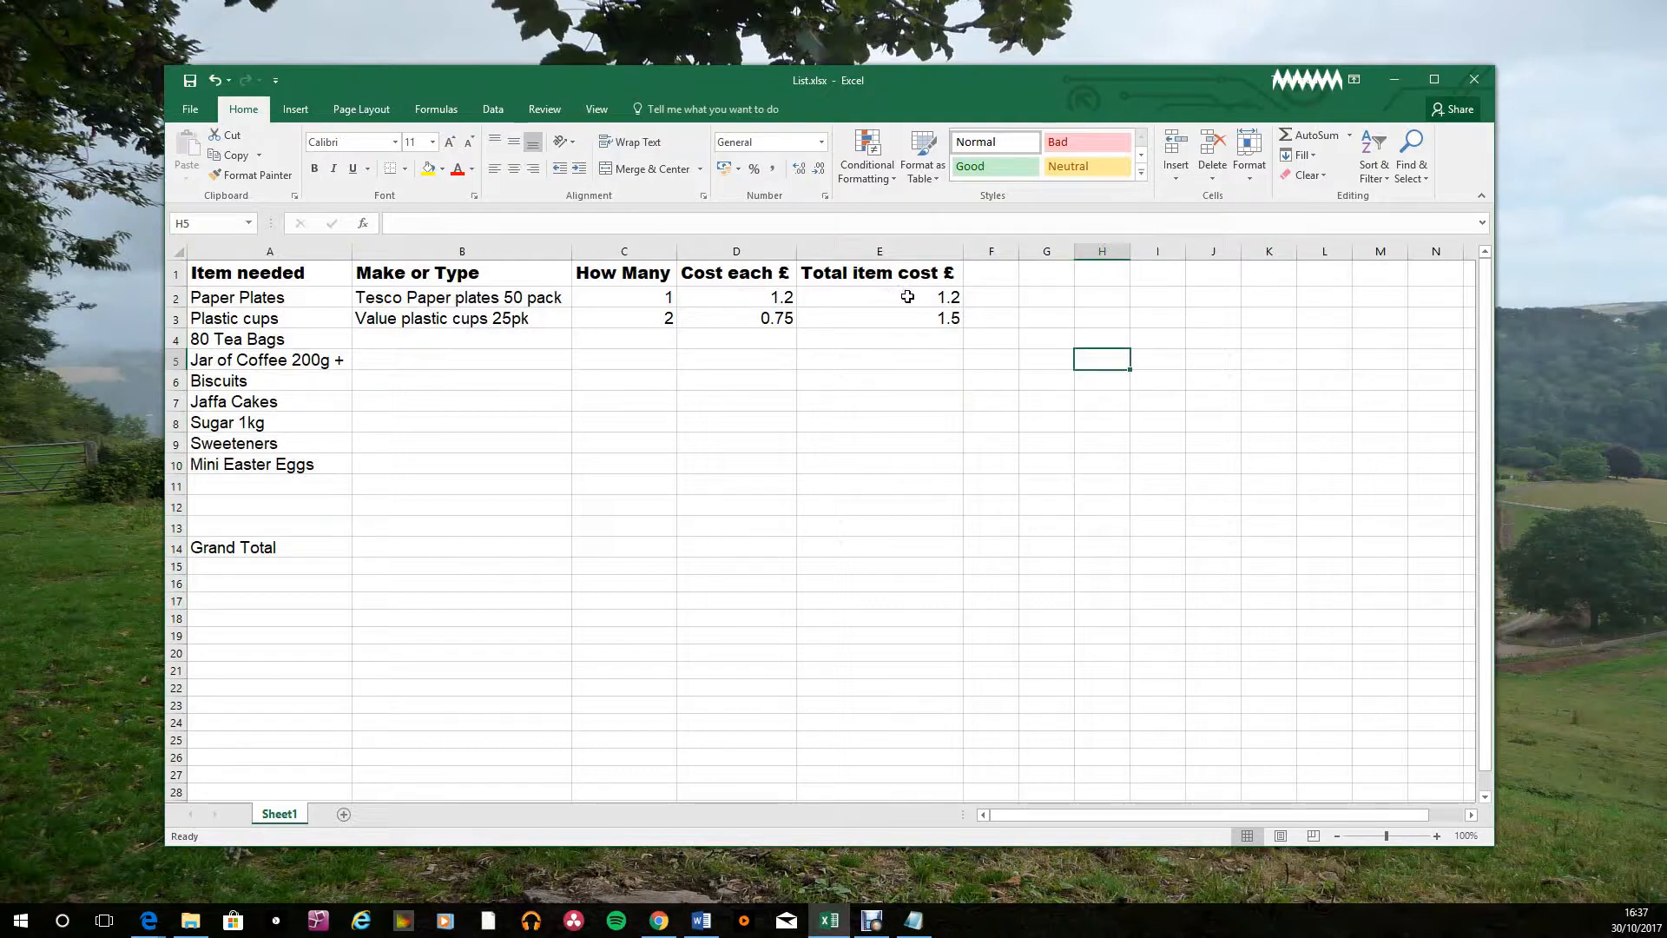
Format the Paper Plates cost in D2 as Currency and copy that formatting to D2:F14 with Format Painter.
click(771, 298)
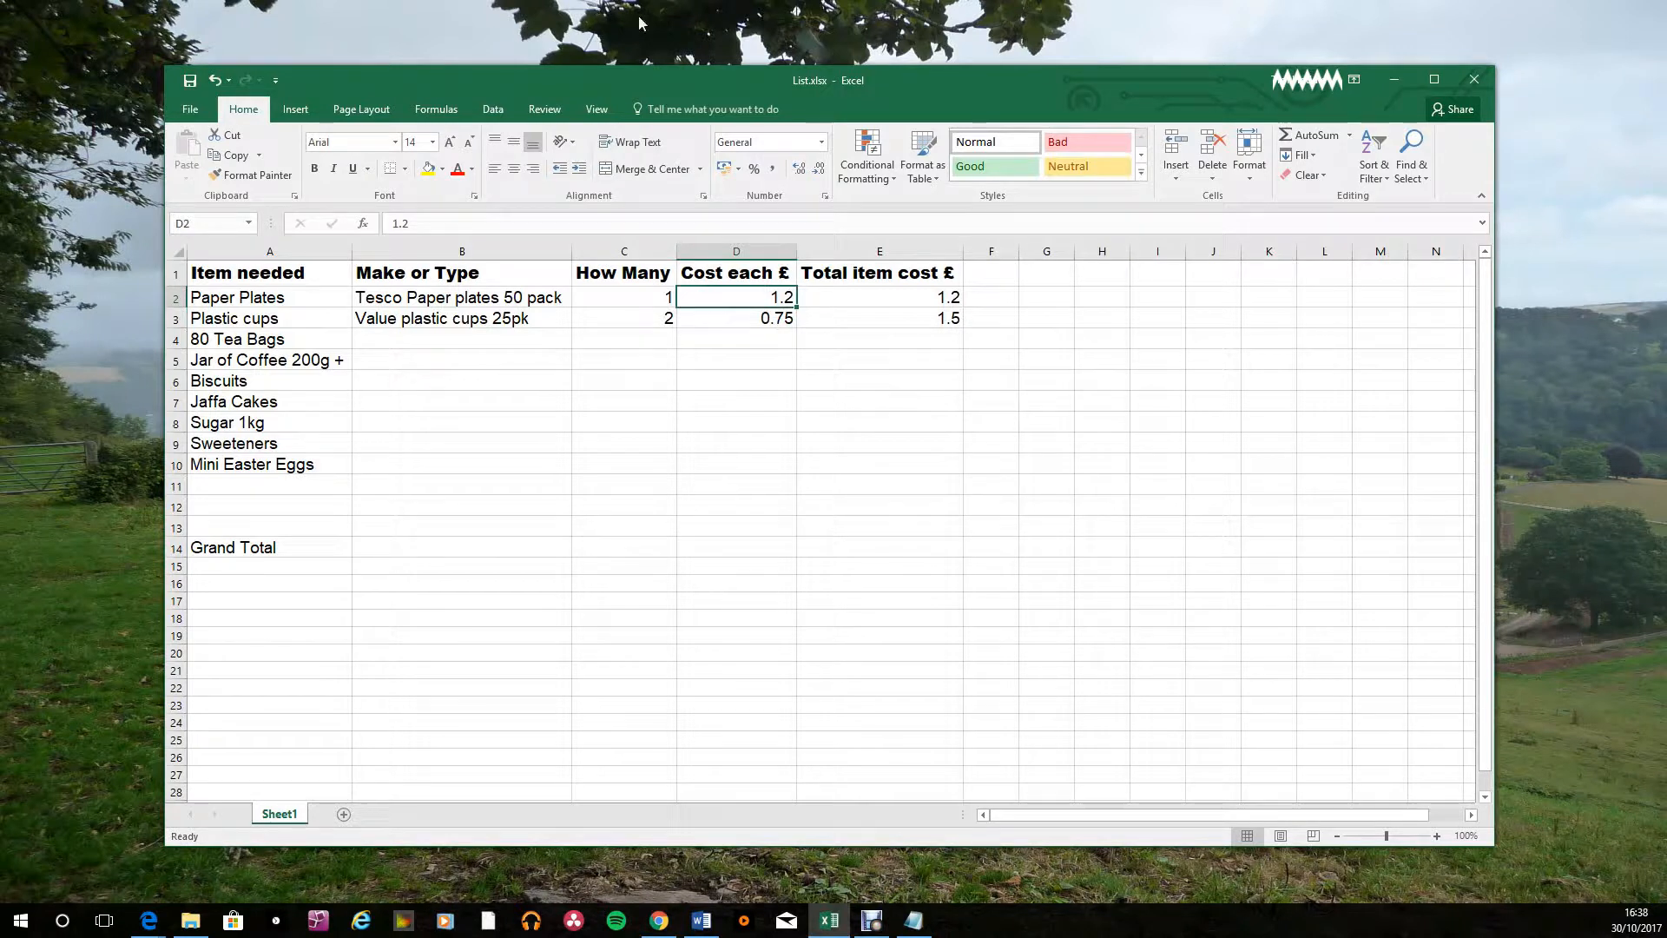
click(821, 142)
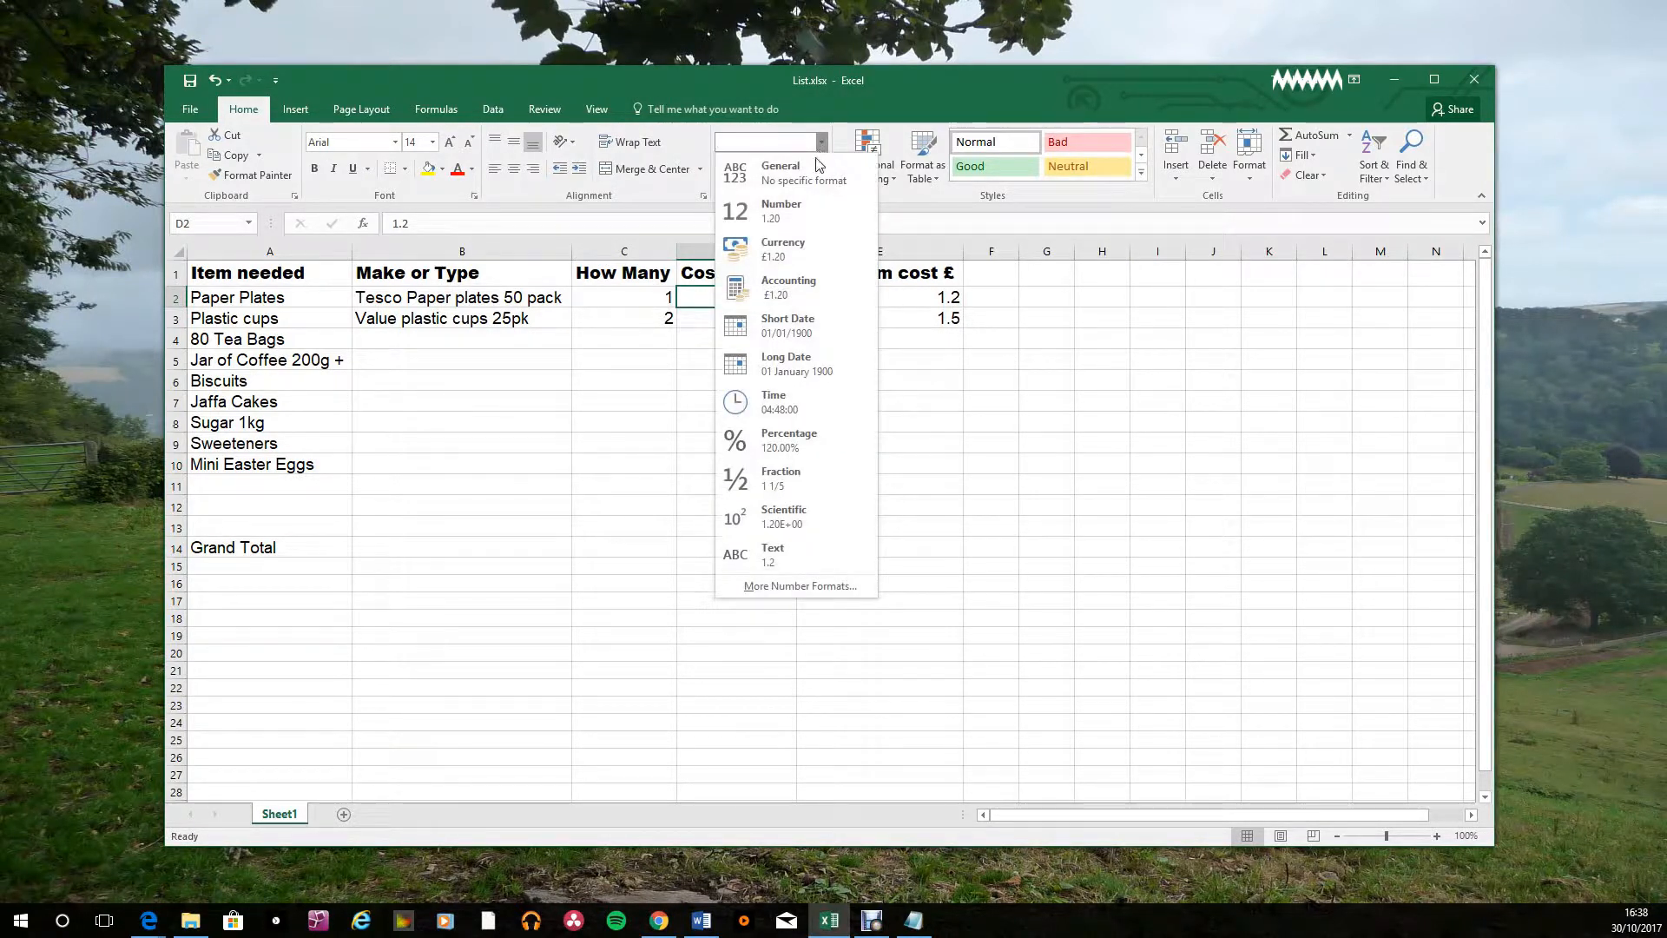
click(790, 250)
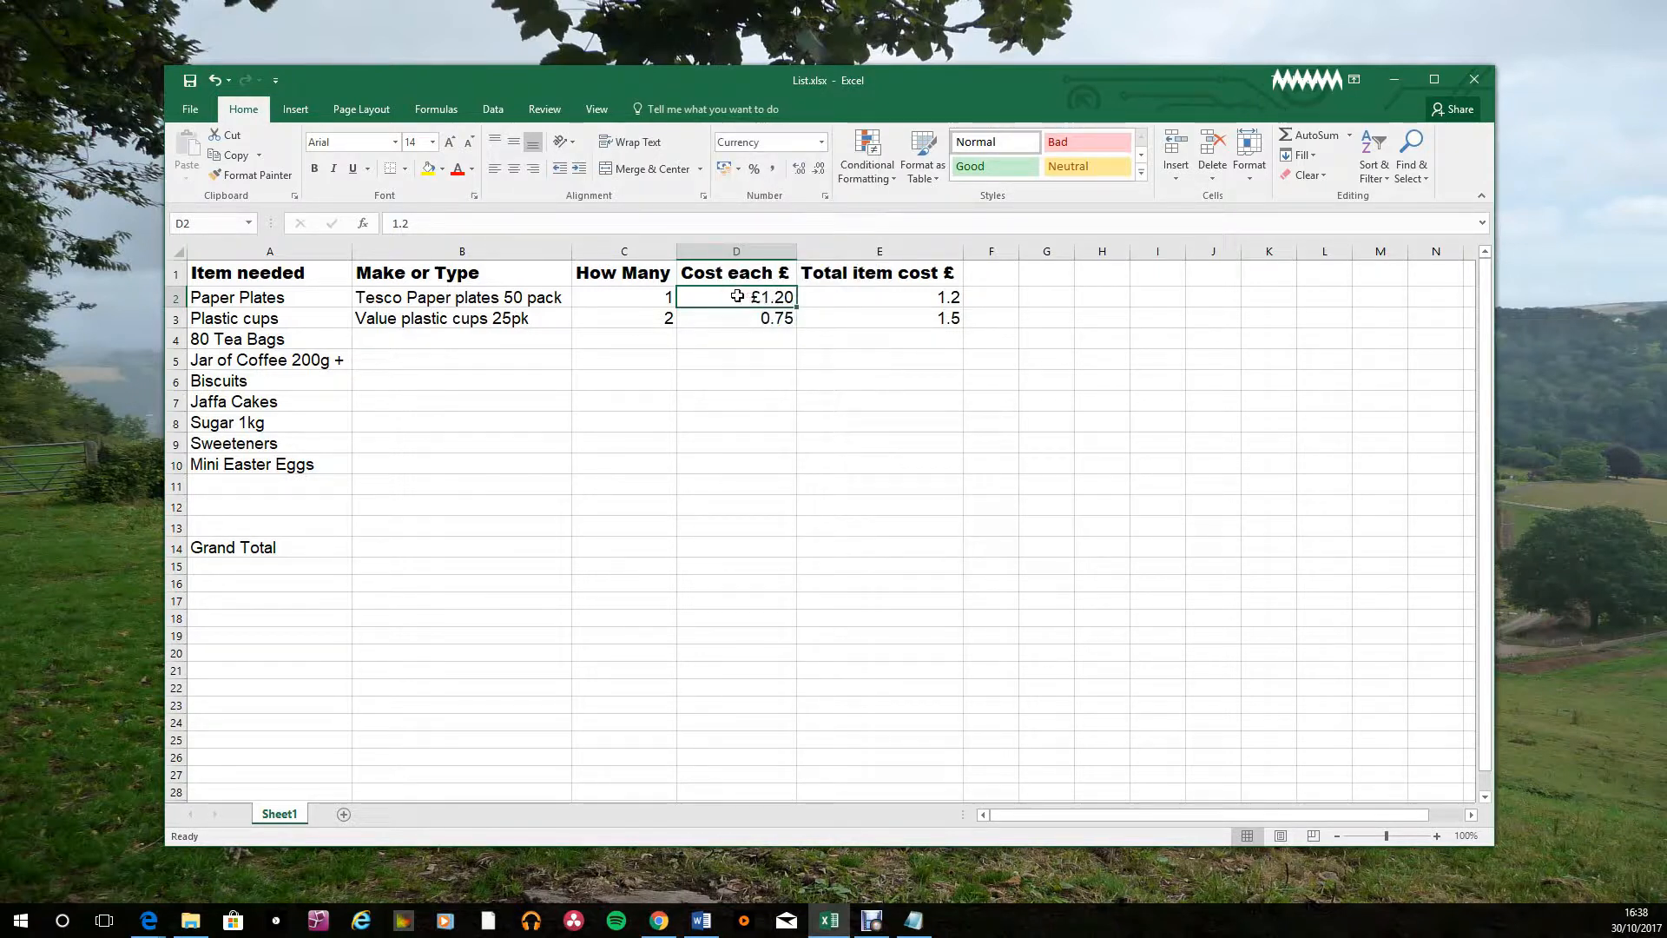
click(252, 175)
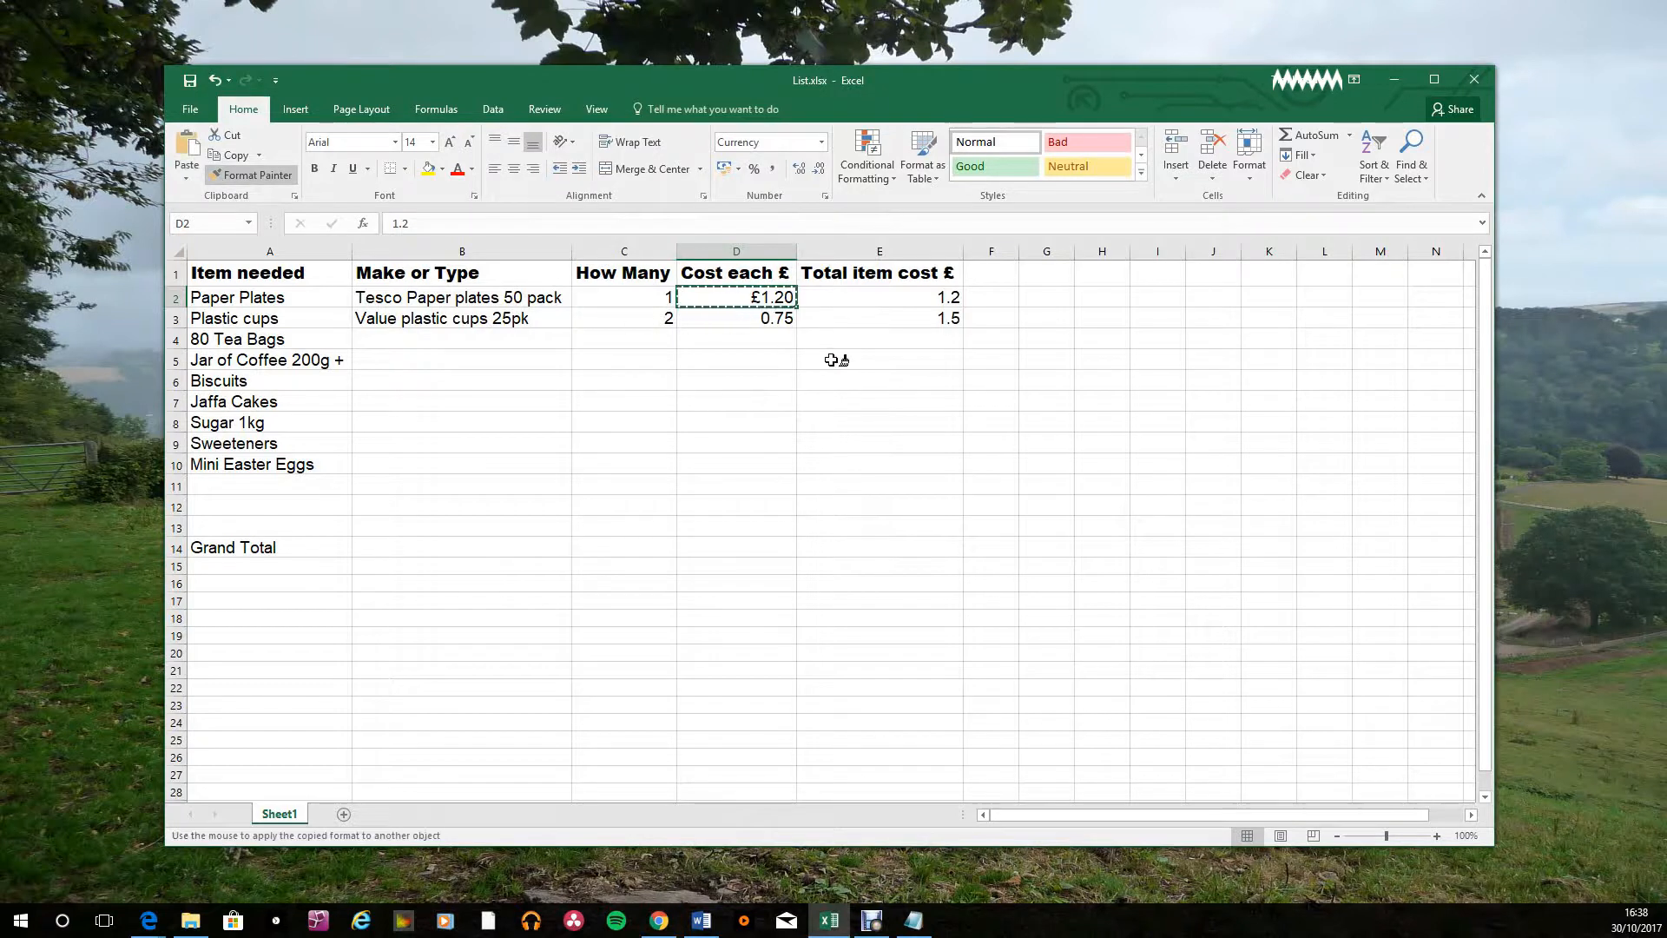
mouse_move(764, 298)
mouse_down()
mouse_move(897, 375)
mouse_move(863, 551)
mouse_move(990, 549)
mouse_up()
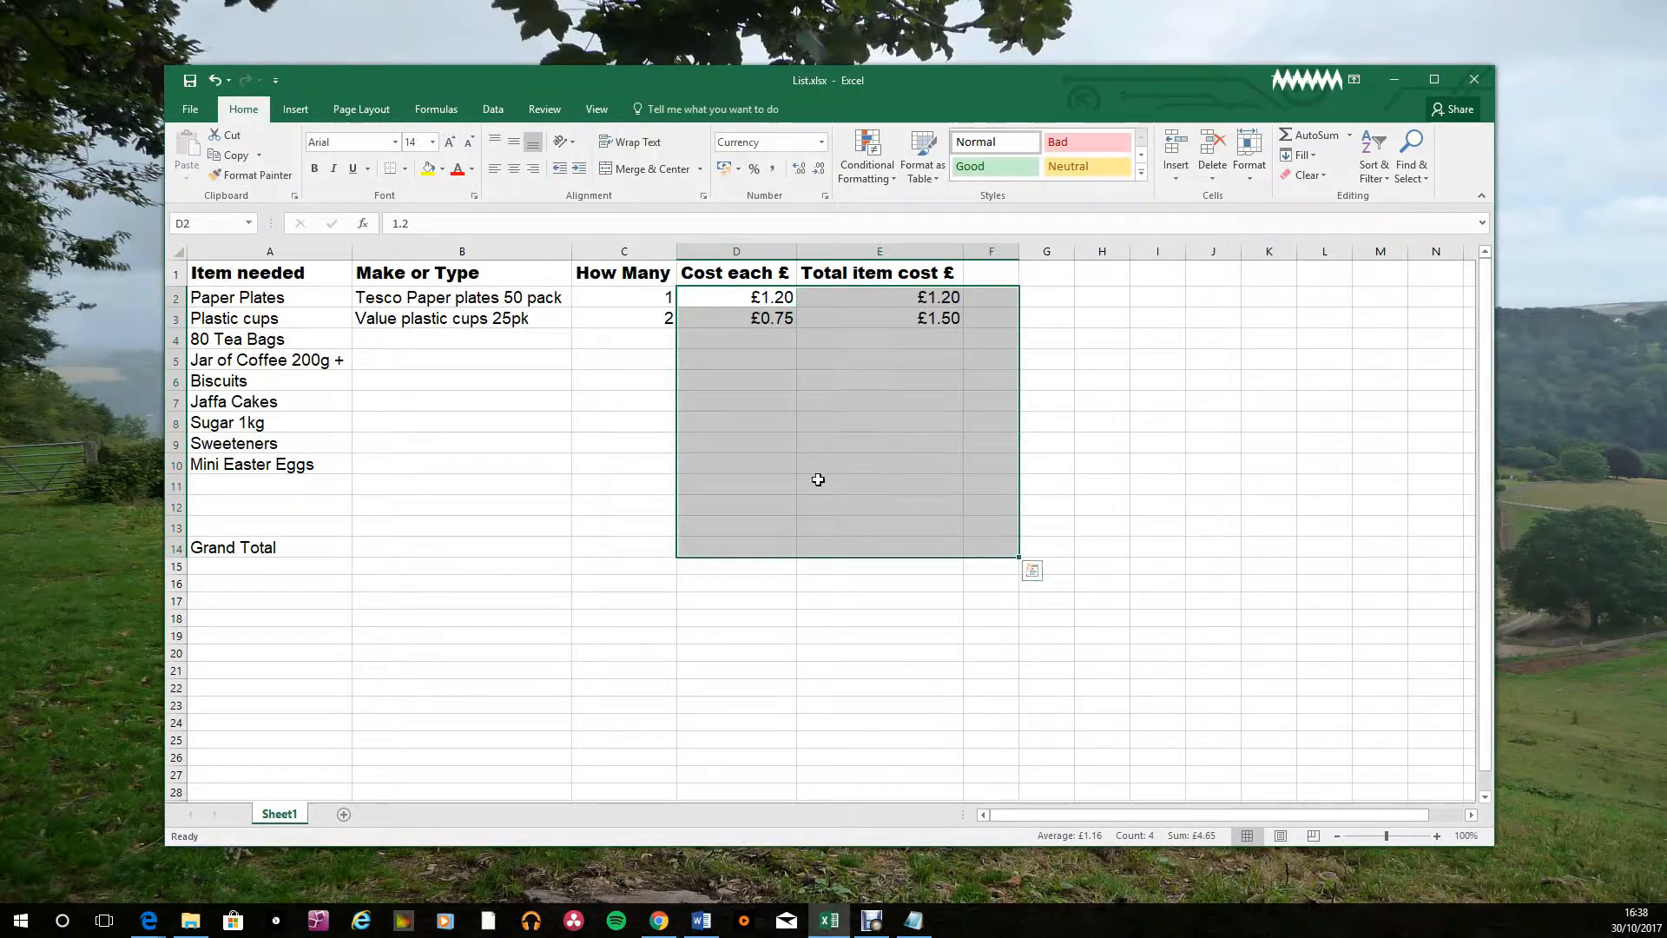
click(1066, 301)
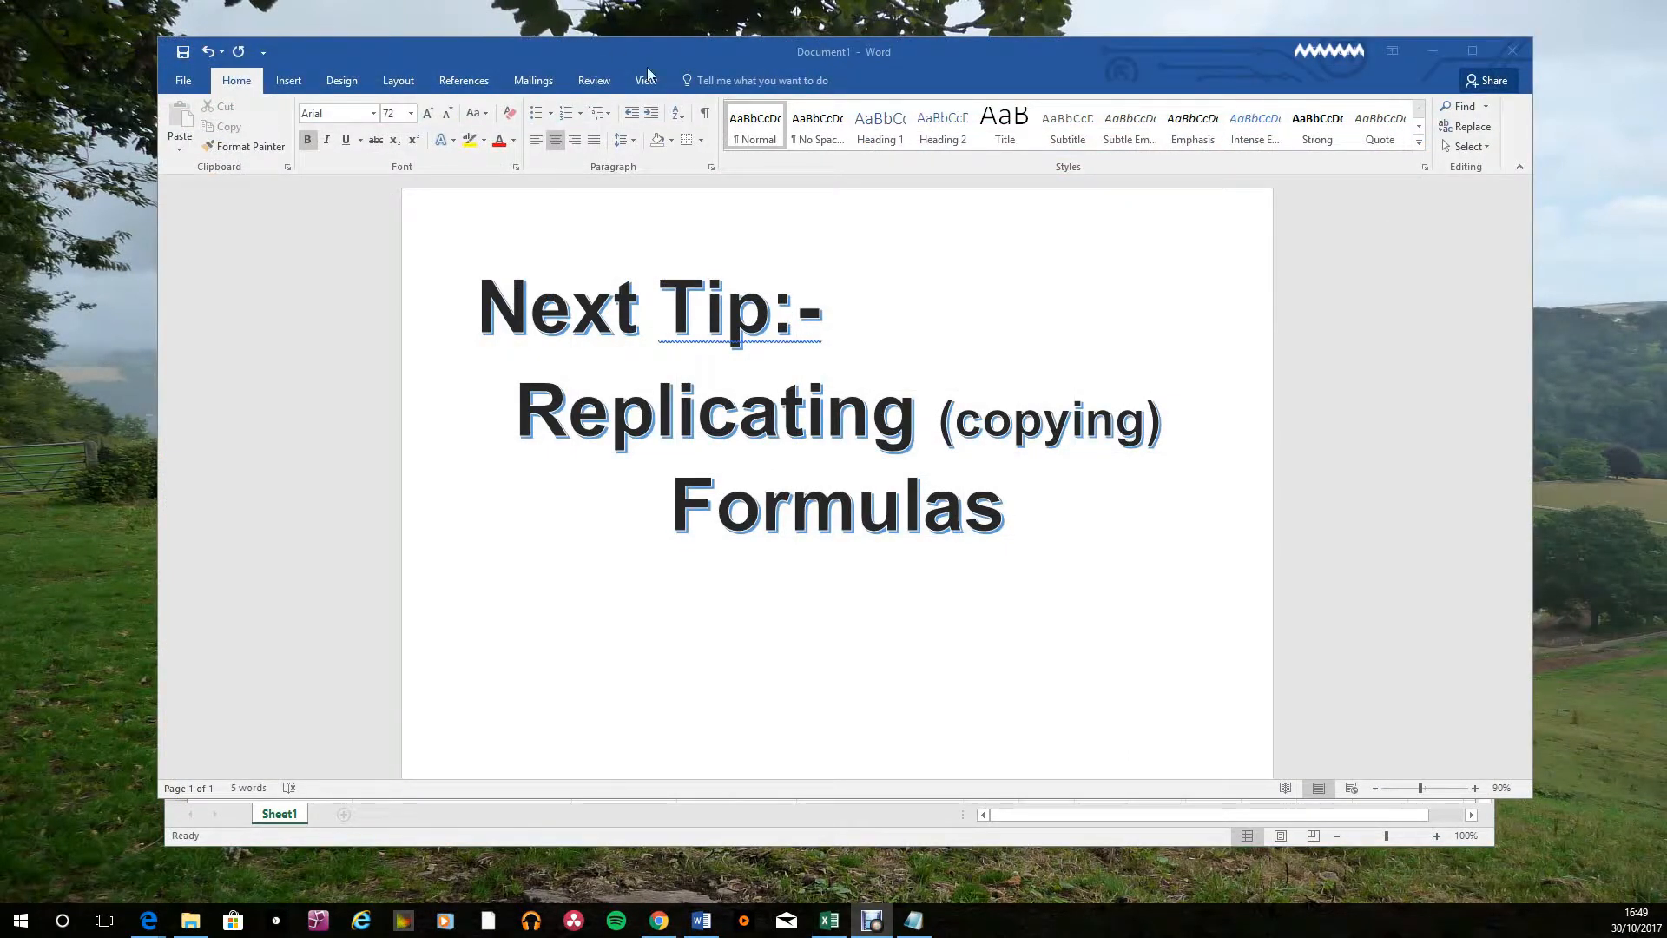
Return from the Word title page to the shopping list and enter the formula =C2*D2 in E2.
click(1432, 52)
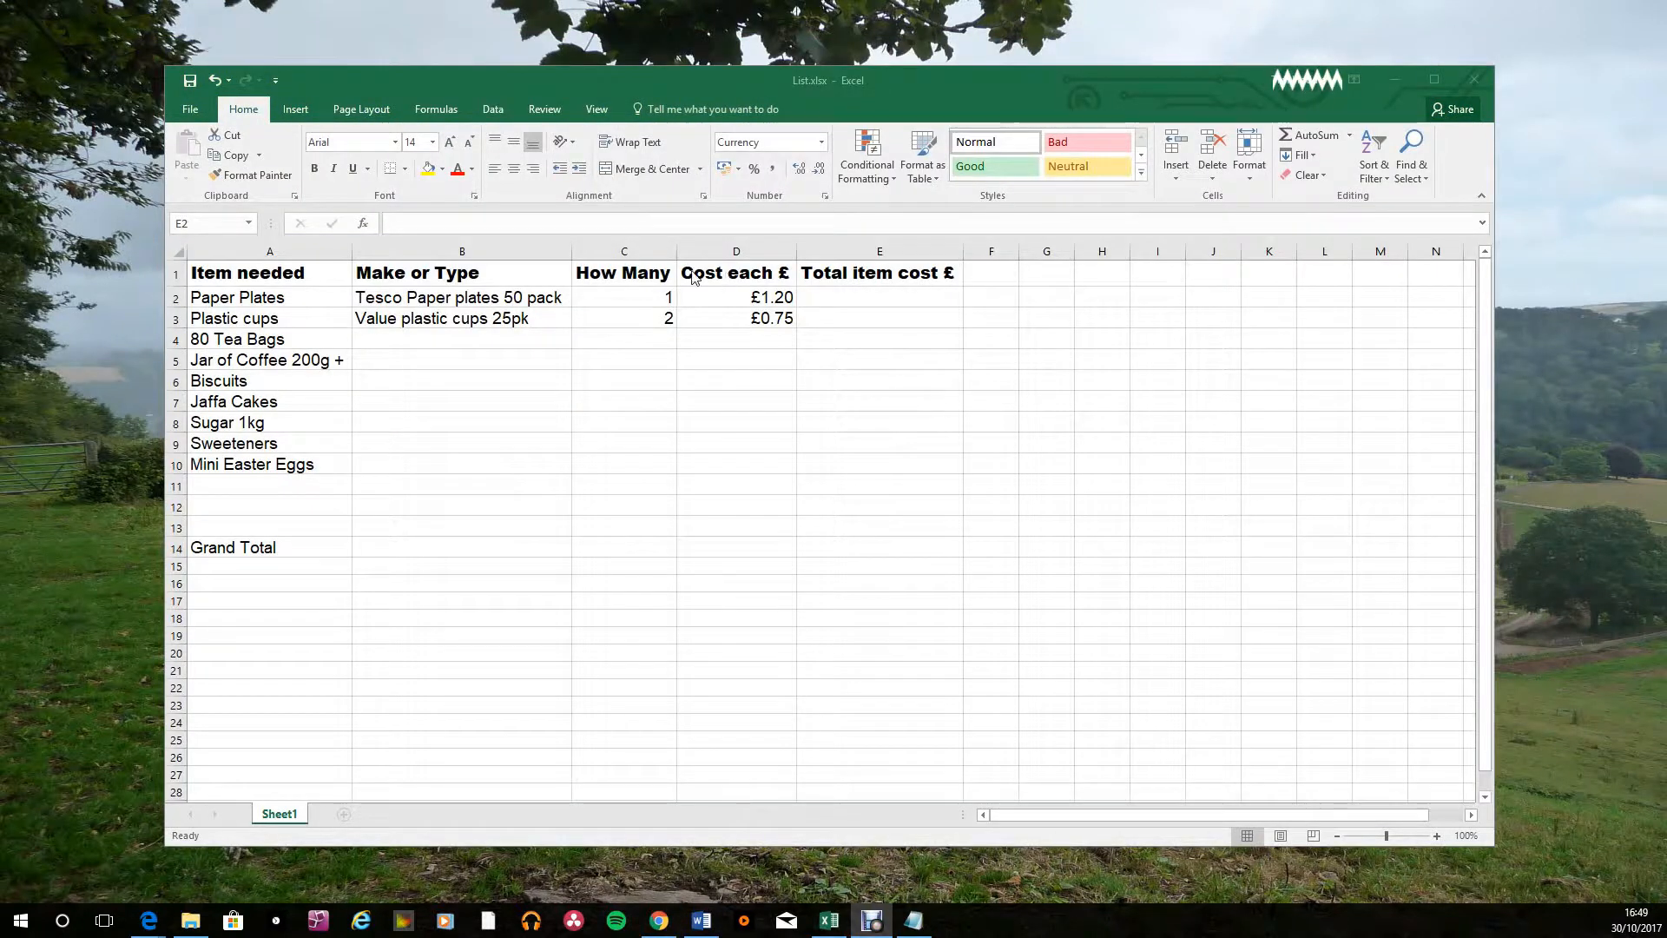
click(846, 302)
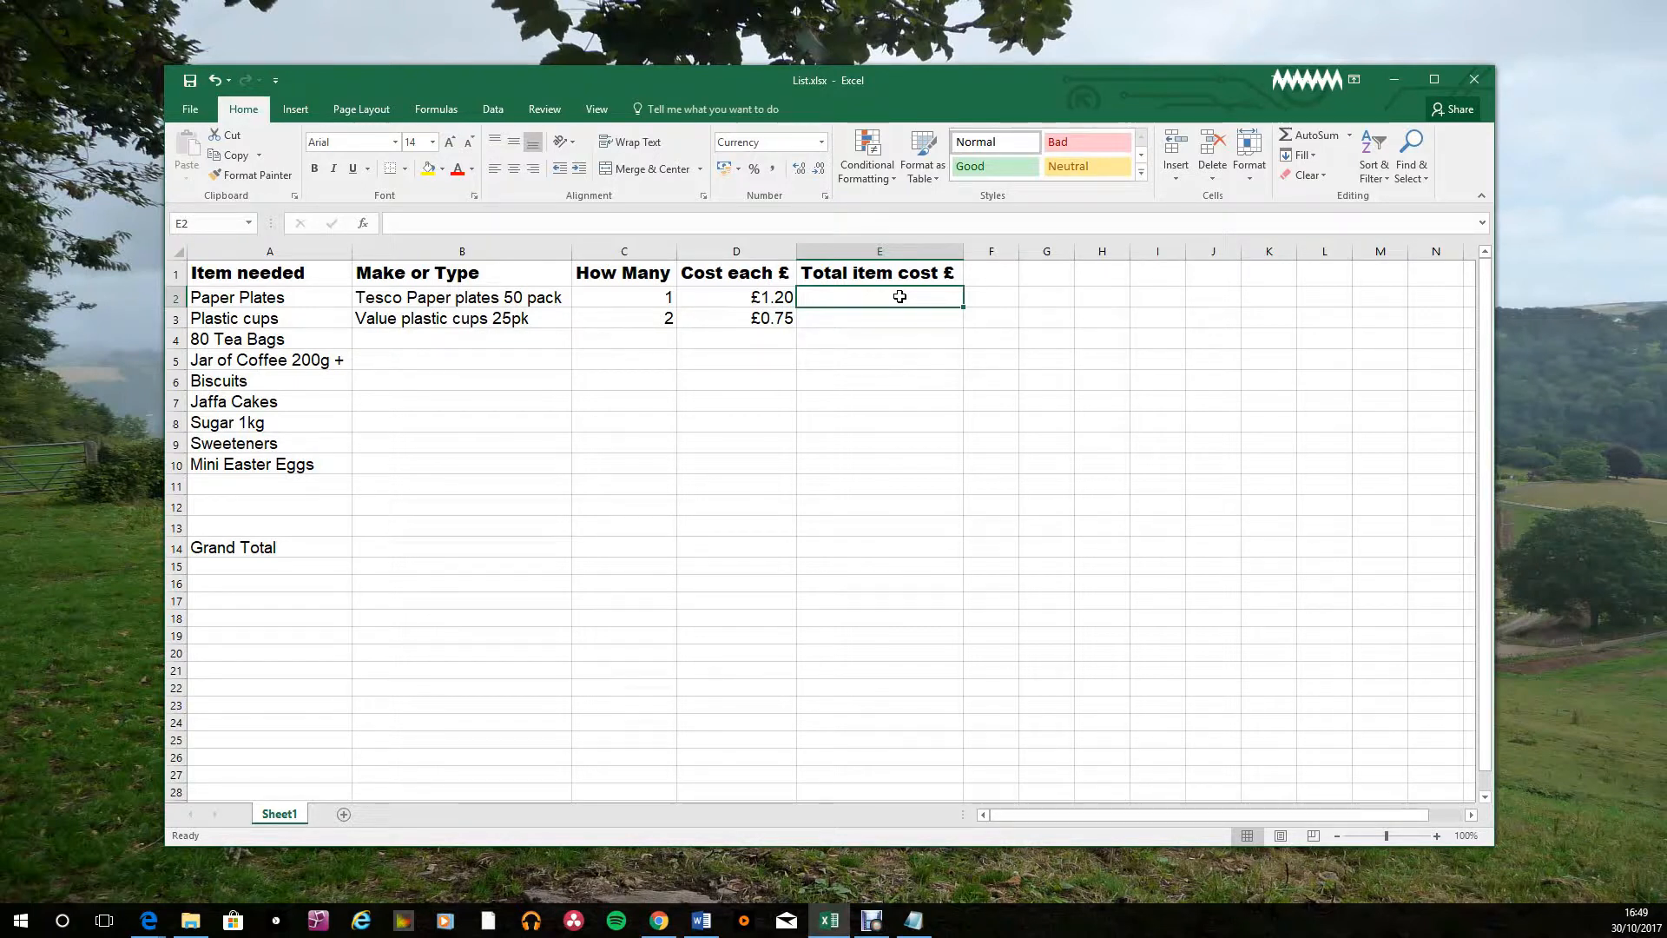
text(=)
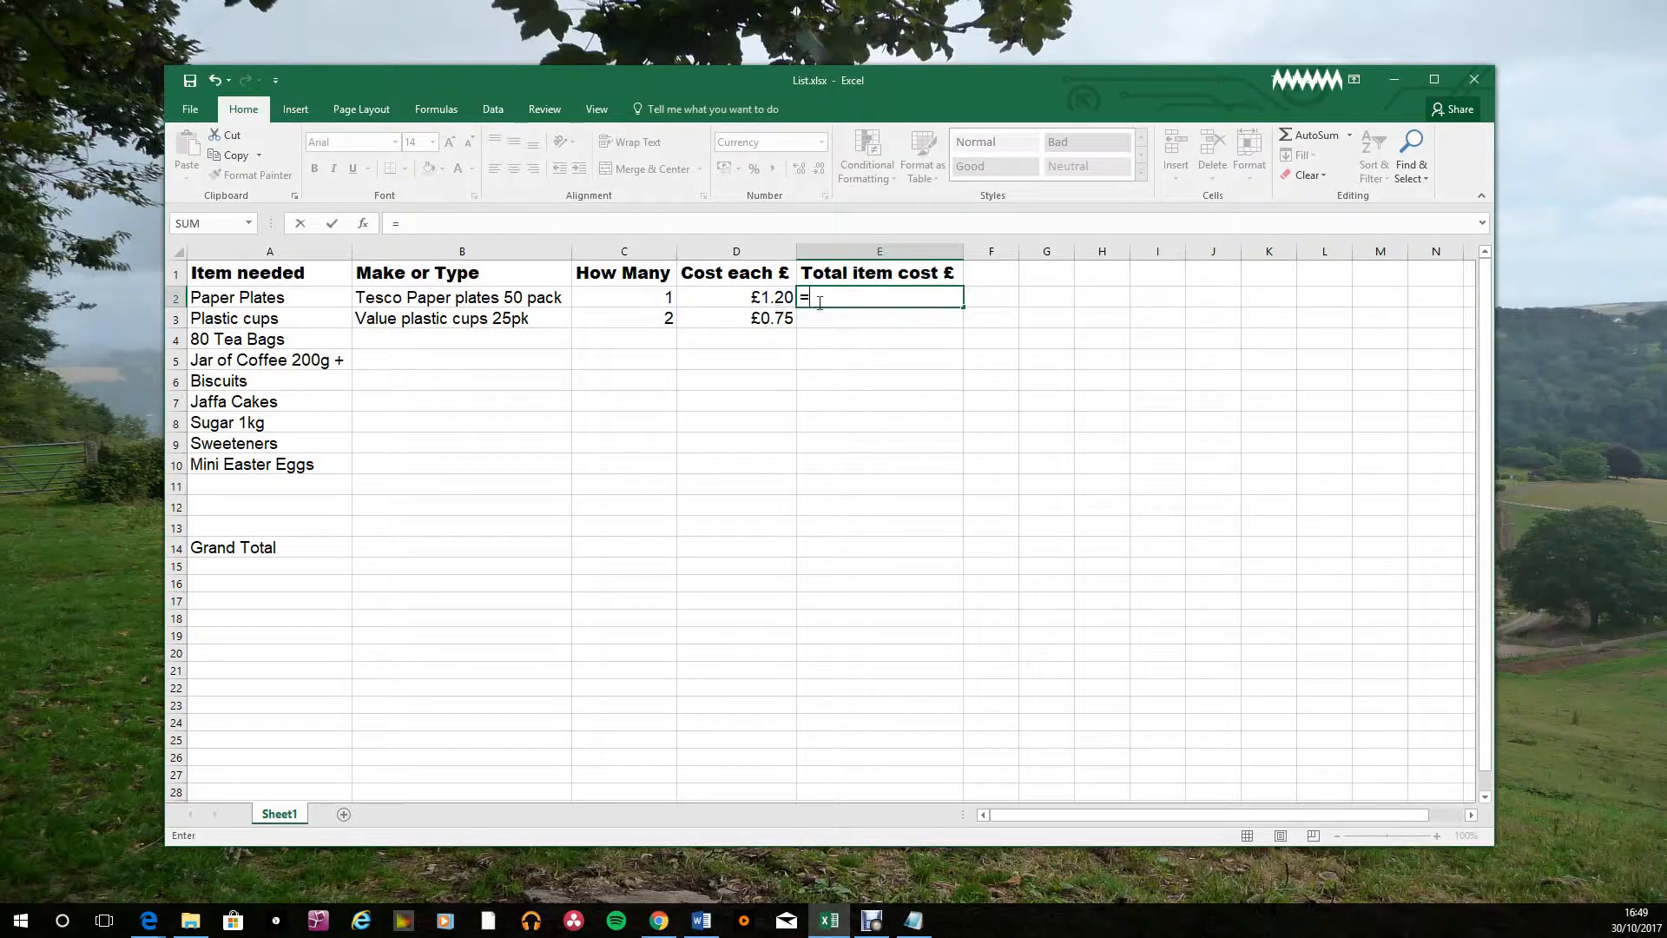
click(665, 297)
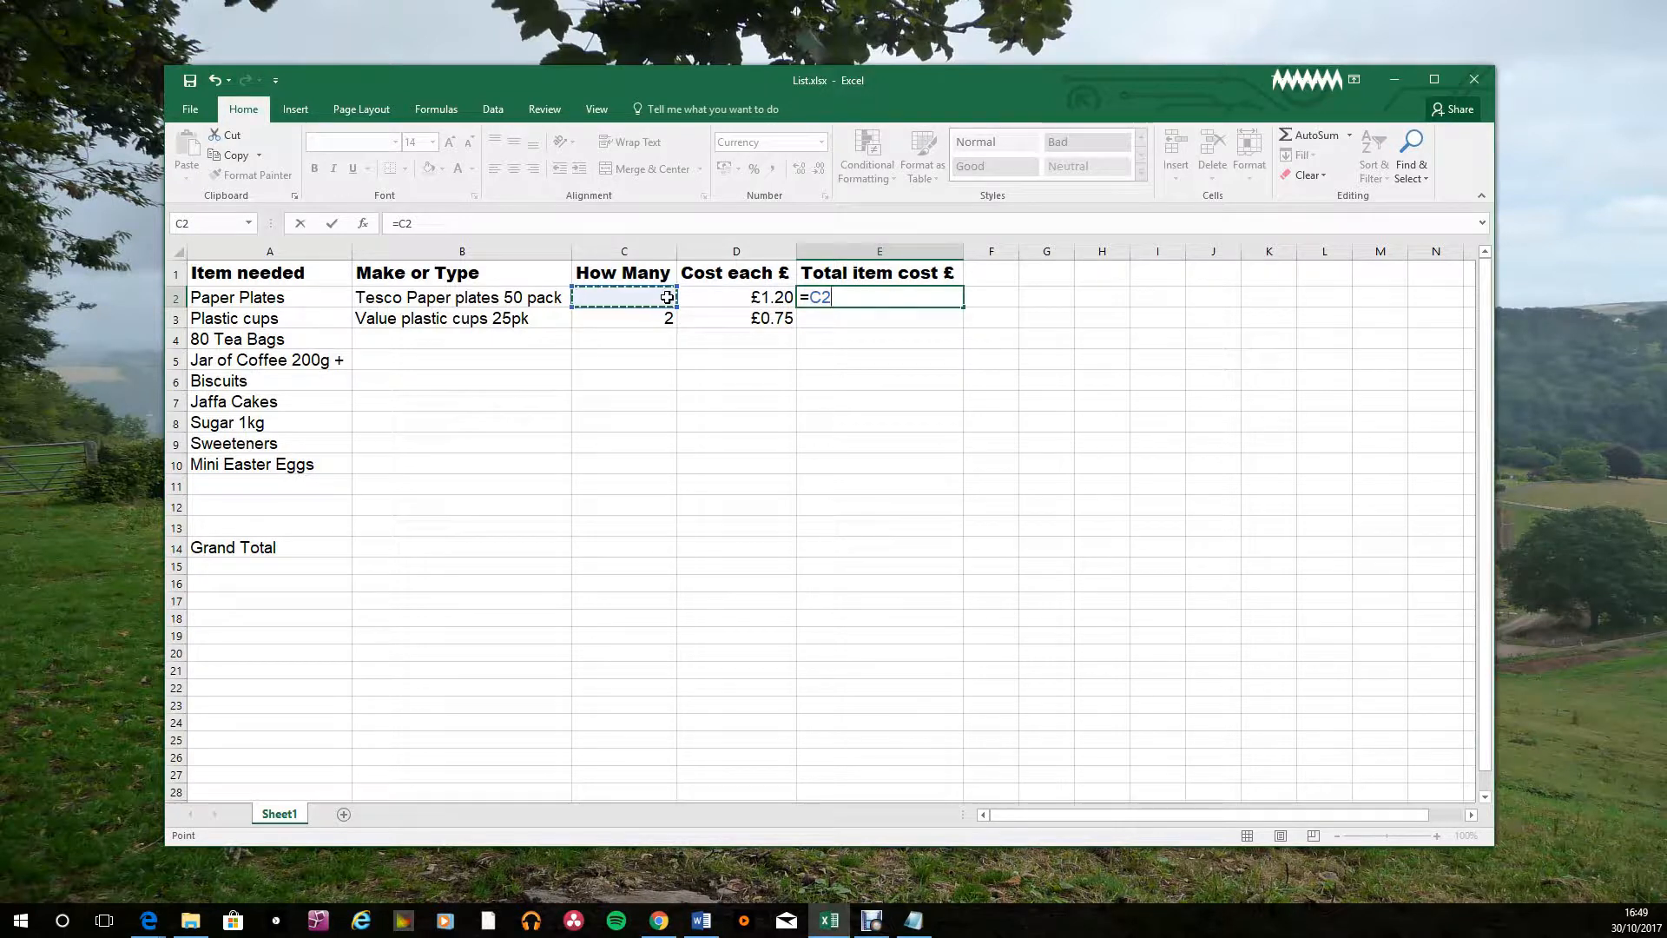
text(*)
click(769, 299)
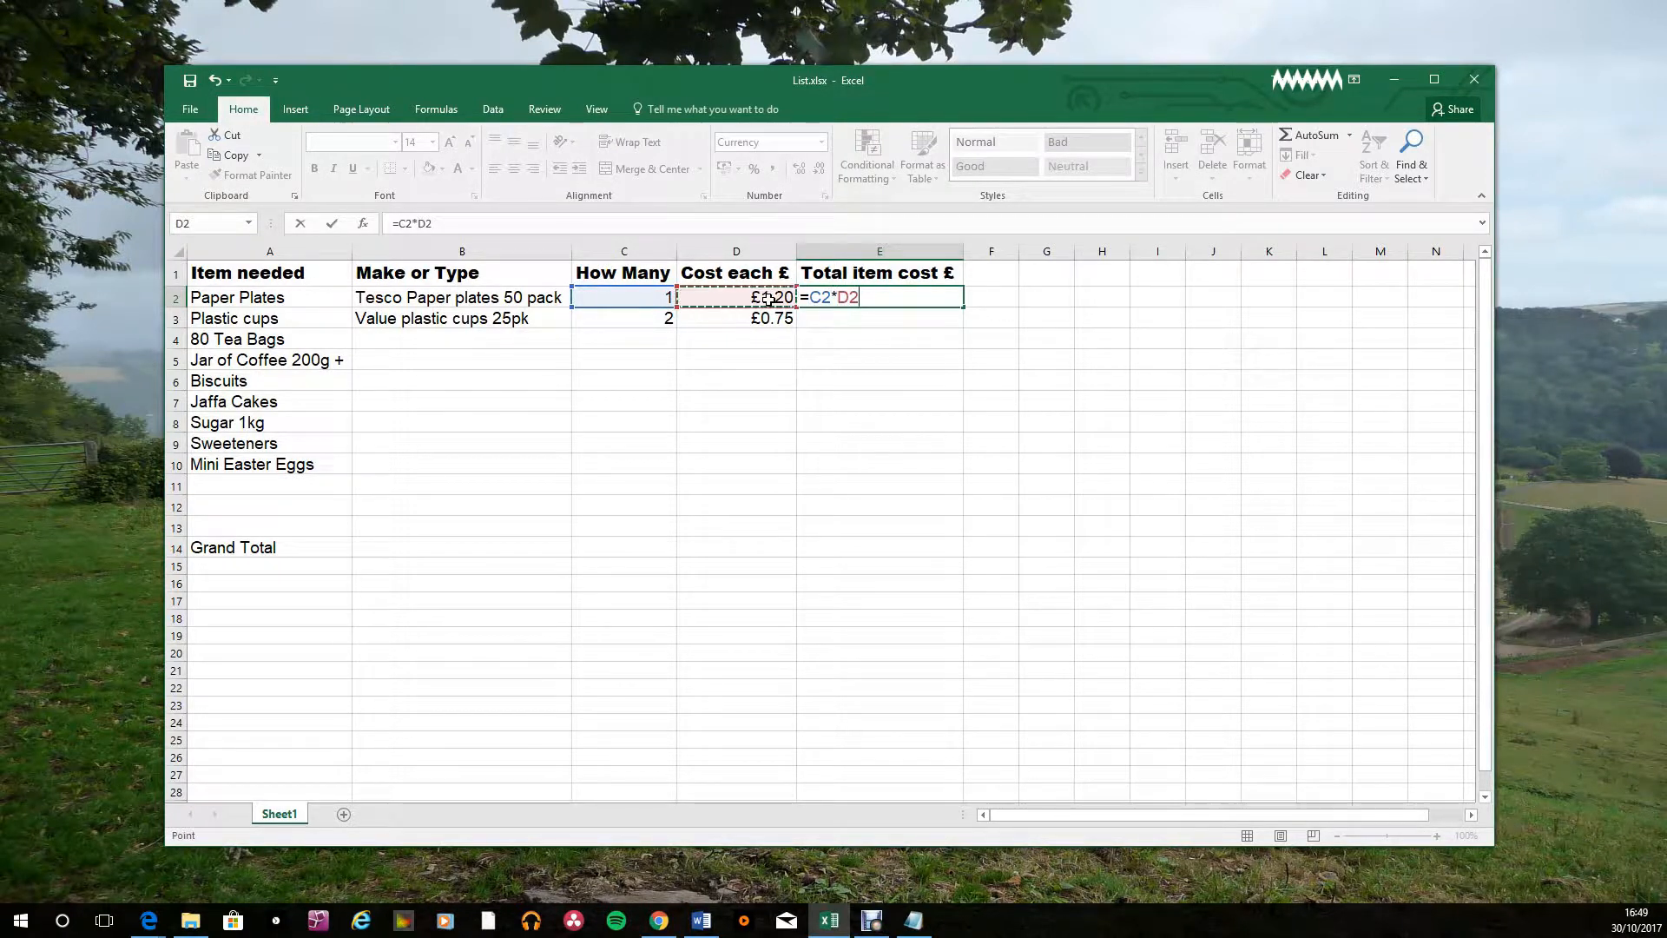
key(Return)
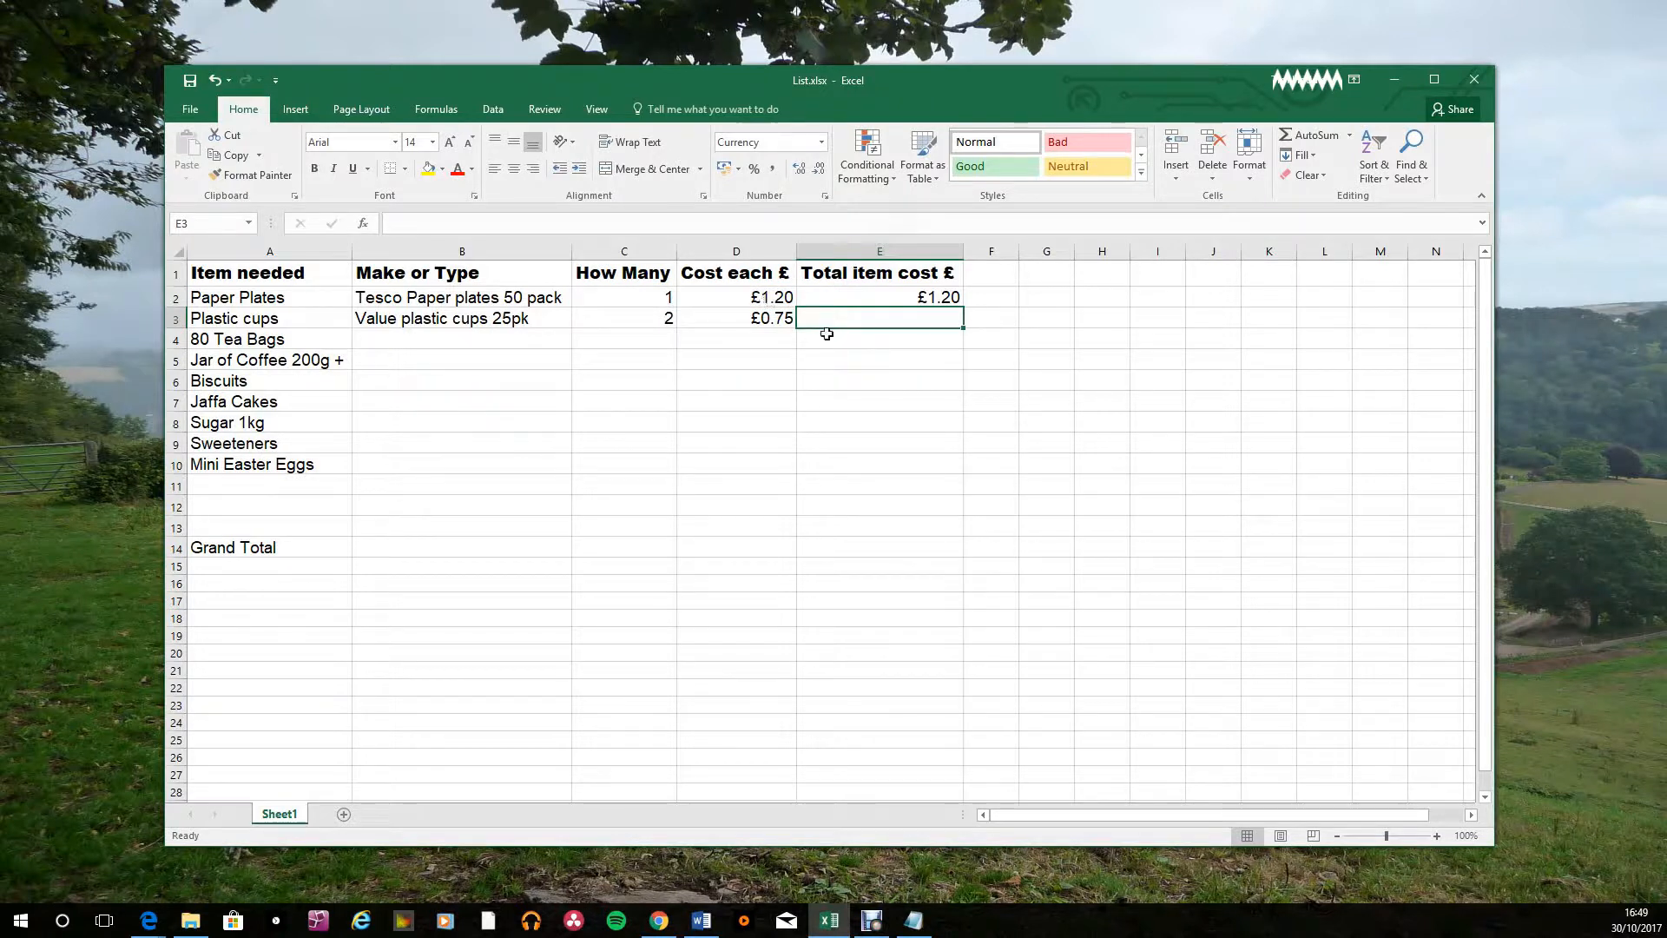
Fill the E2 formula down the Total item cost column to E13.
click(914, 299)
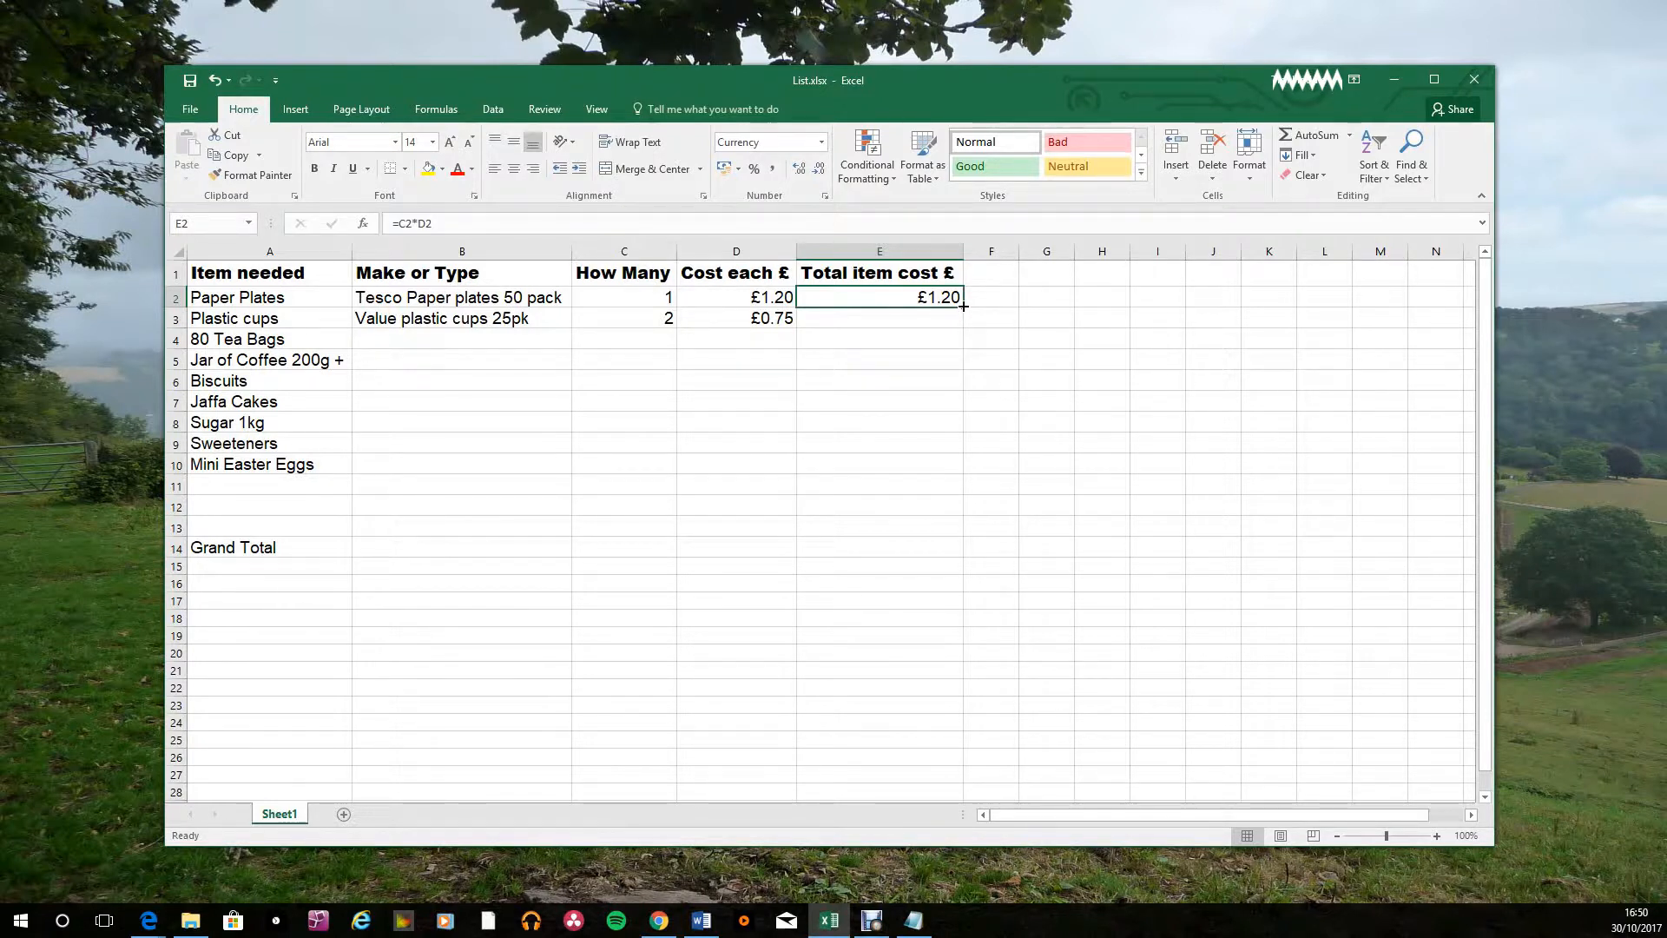
drag(963, 305, 943, 534)
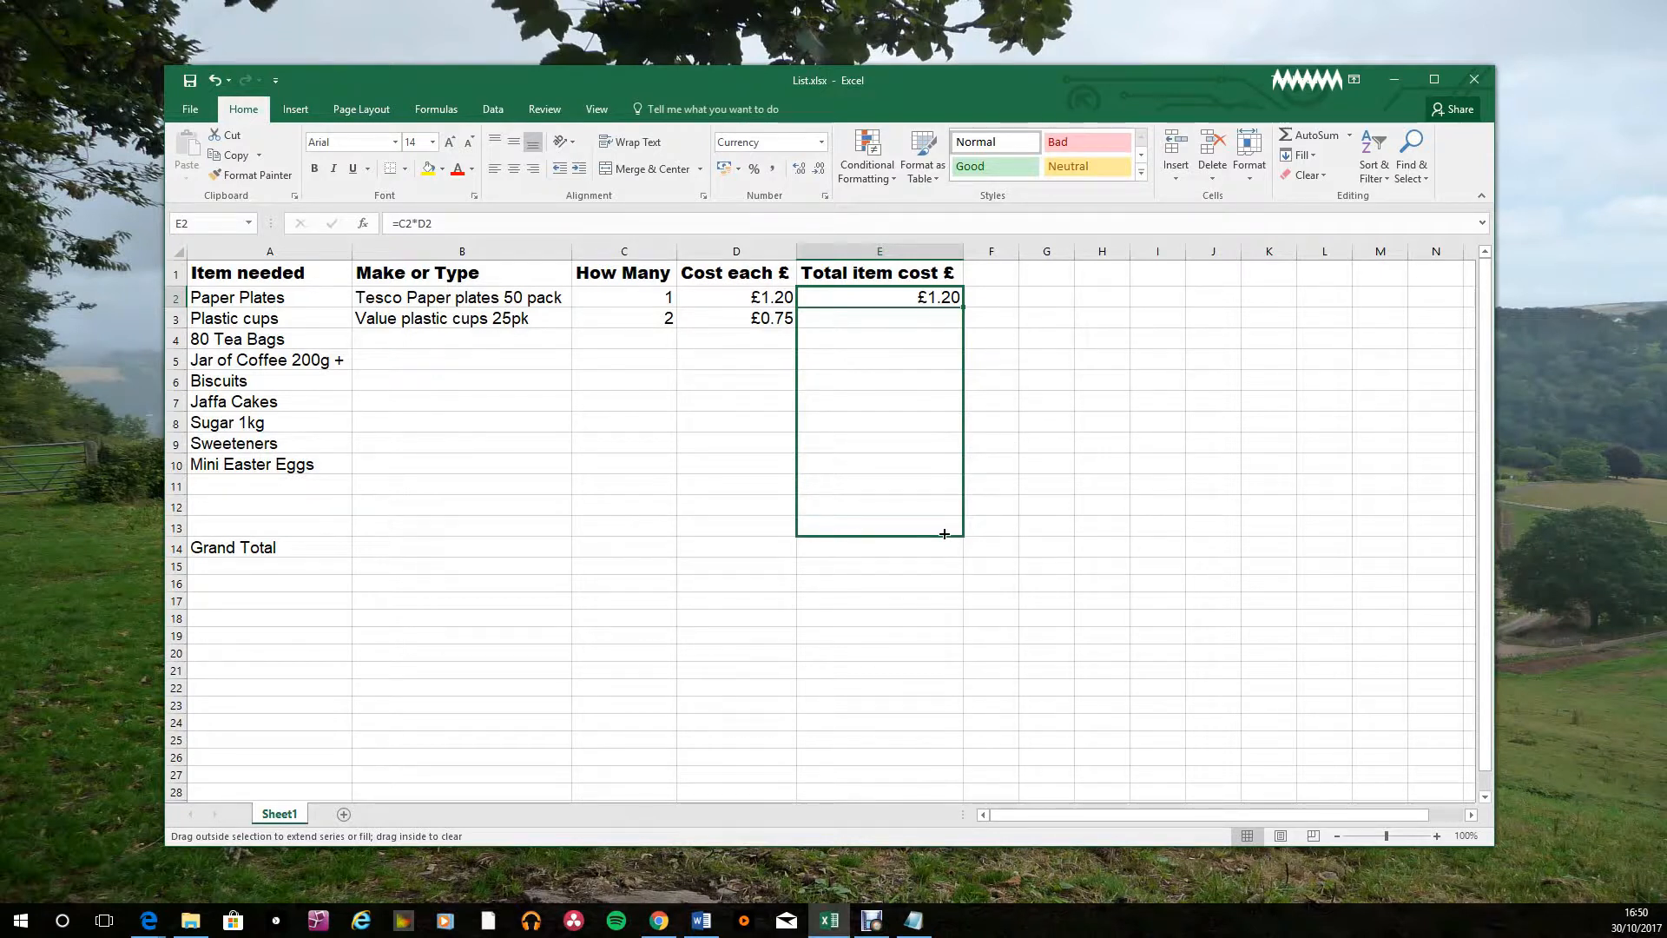
drag(944, 534, 944, 534)
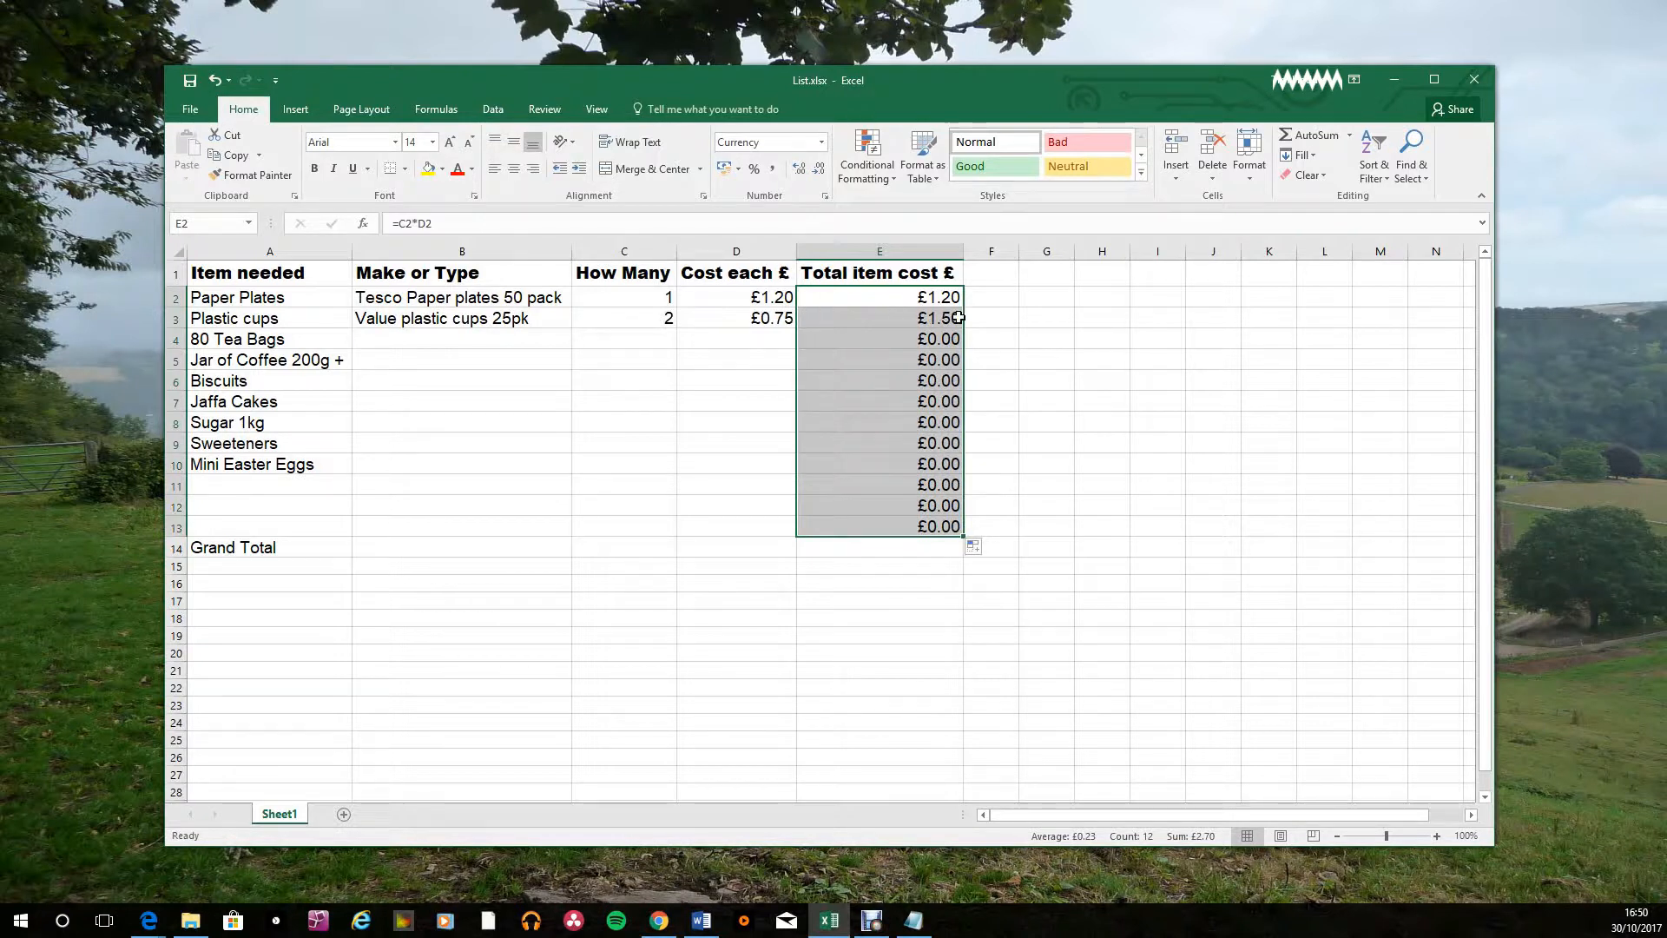
Enter a quantity of 8 and a cost each of 3.89 for the 80 Tea Bags row.
click(638, 338)
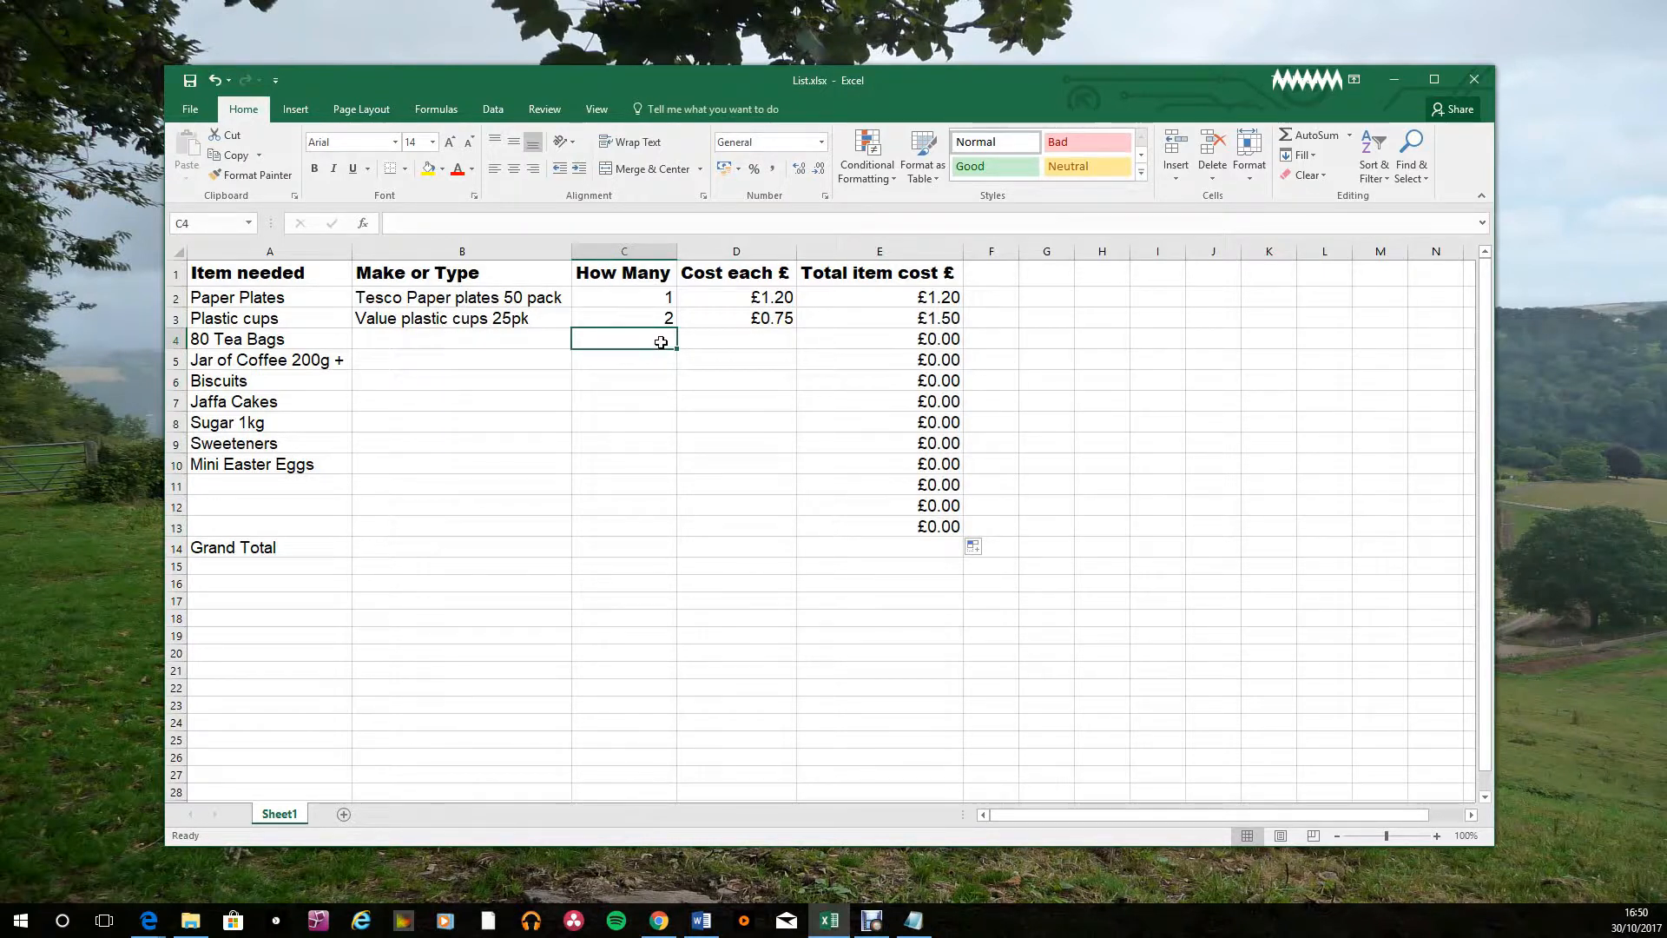
text(8)
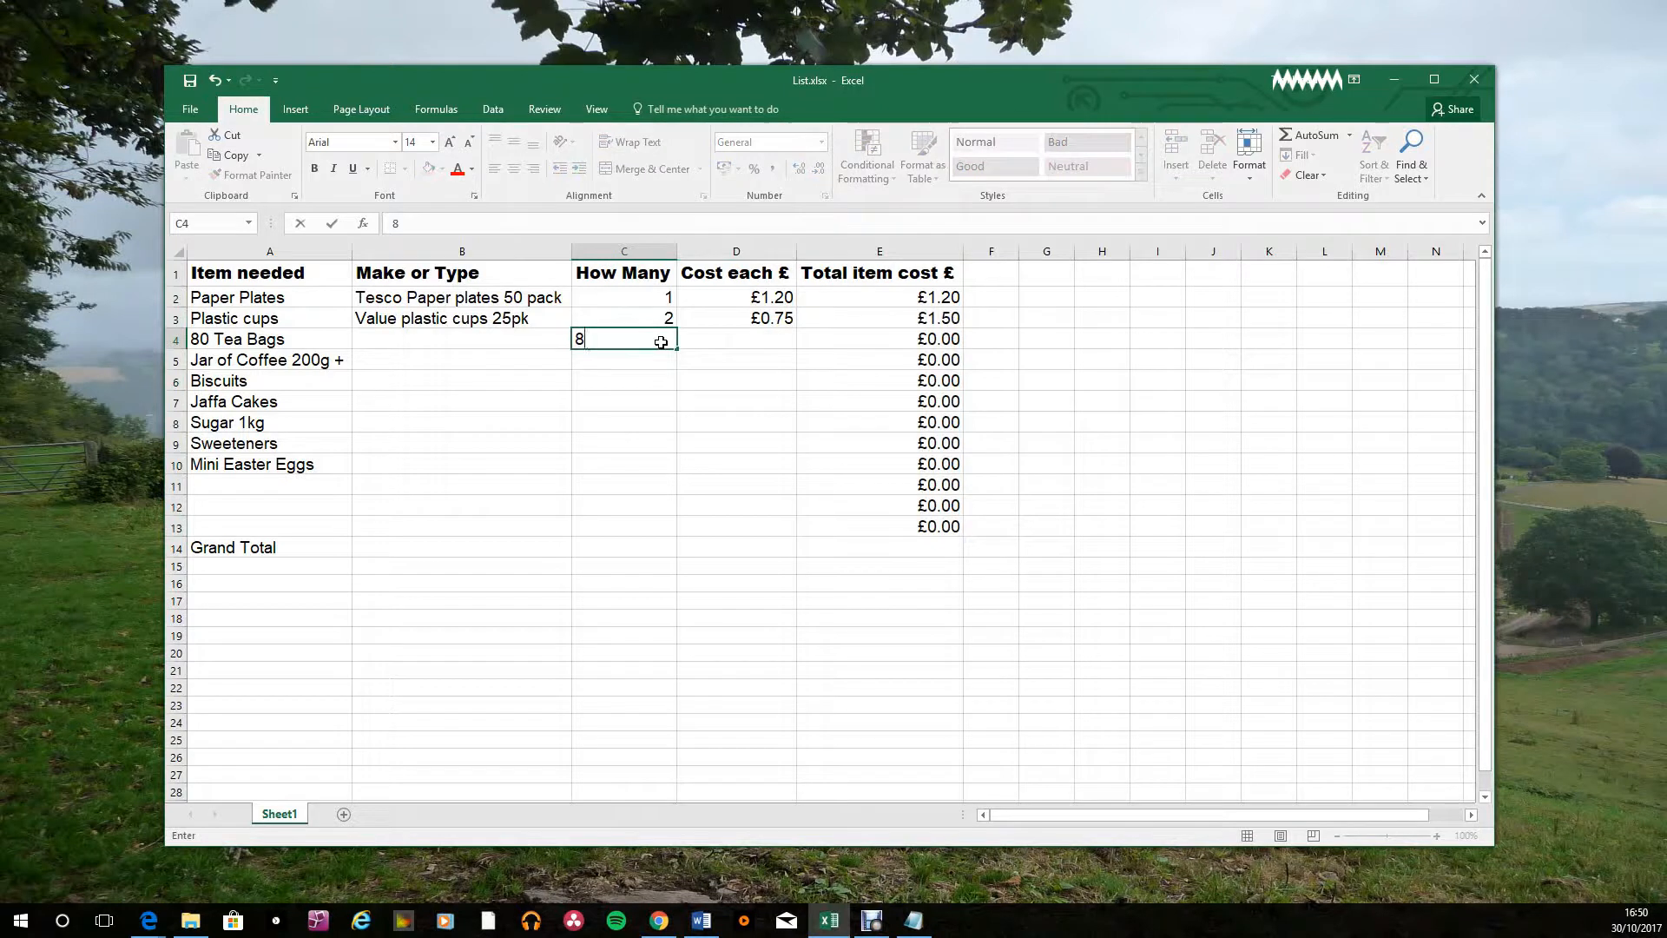
key(Tab)
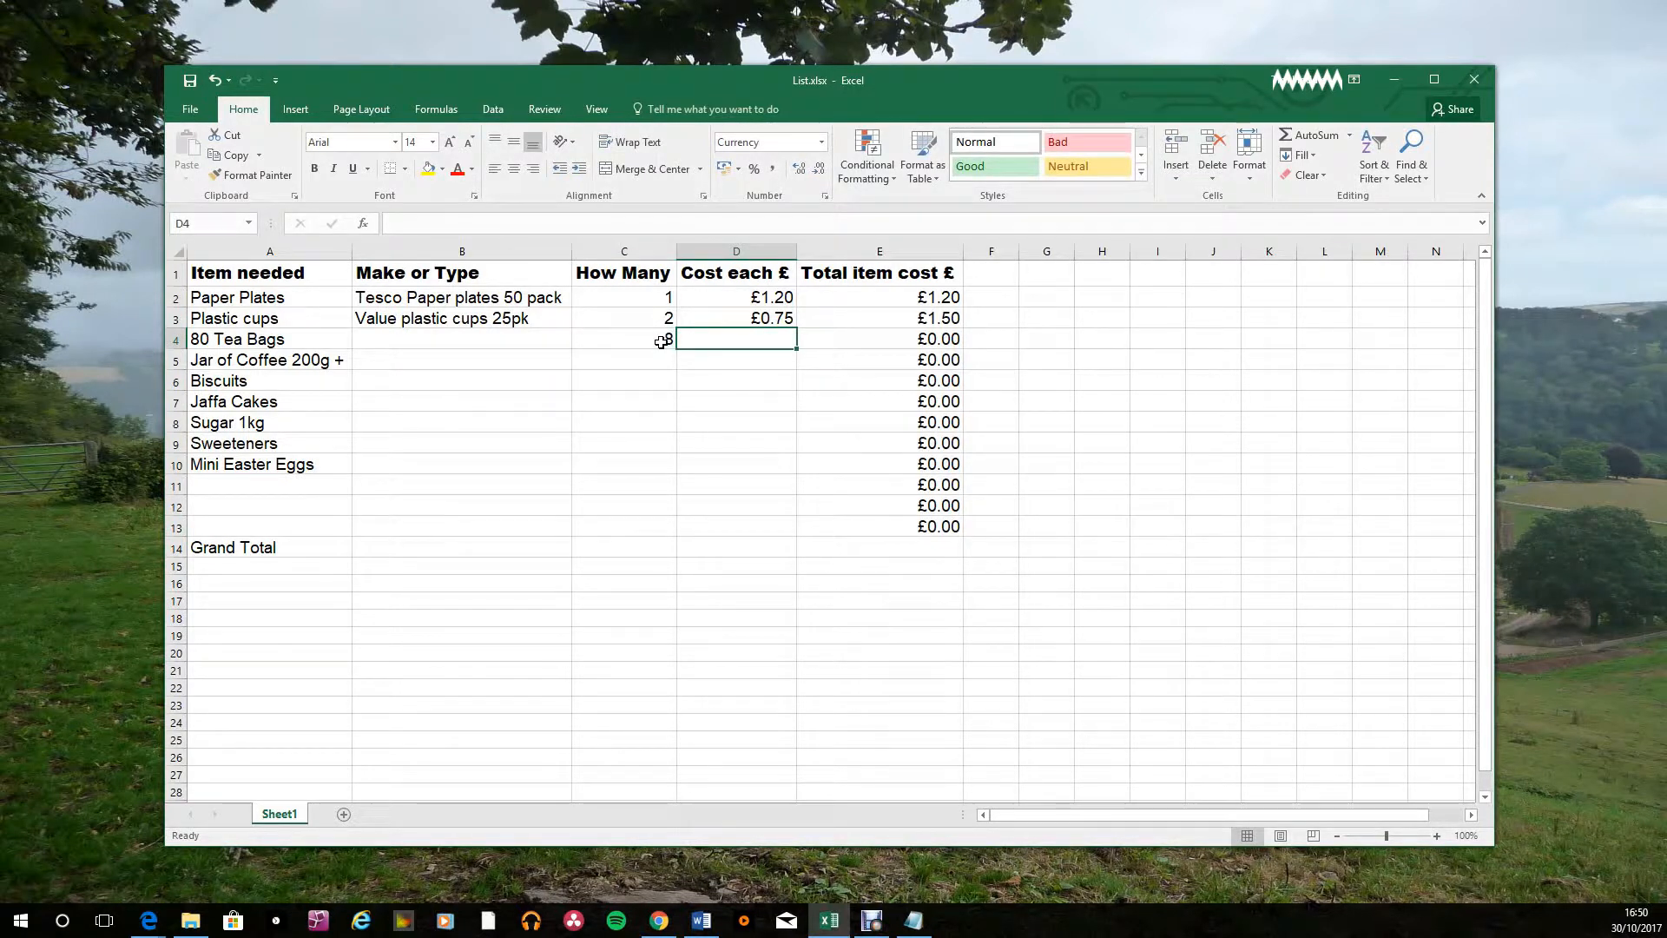
text(3.89)
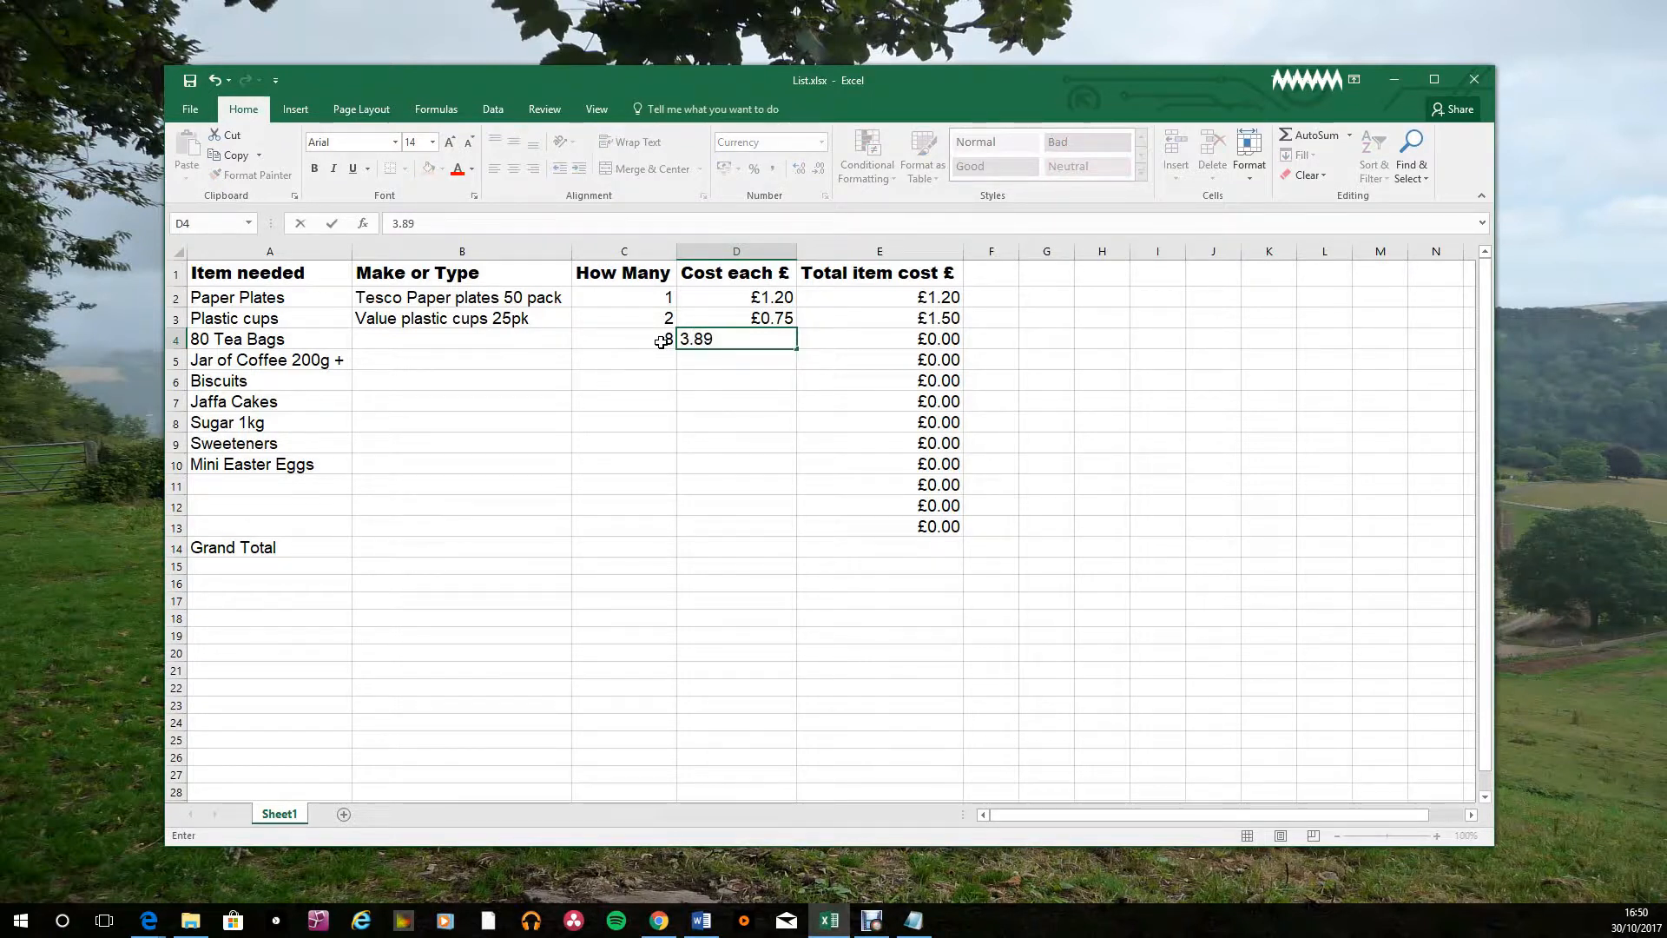
key(Return)
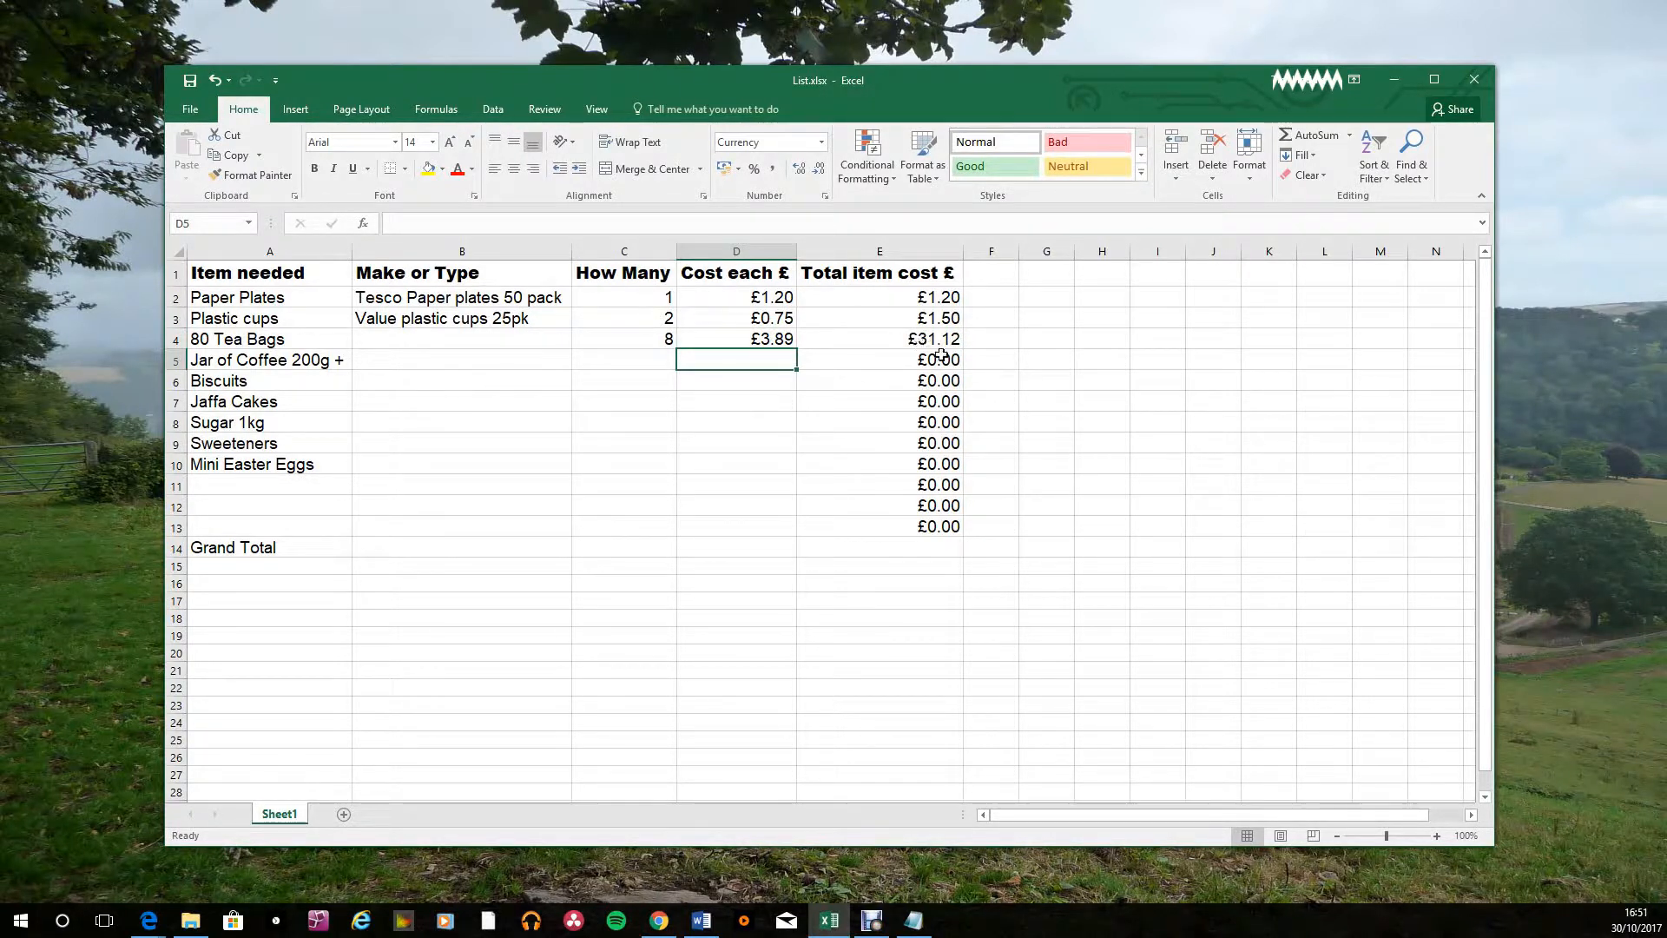
Check the formulas in E13 and E2, and repeat the fill of the E2 formula through E13.
click(939, 527)
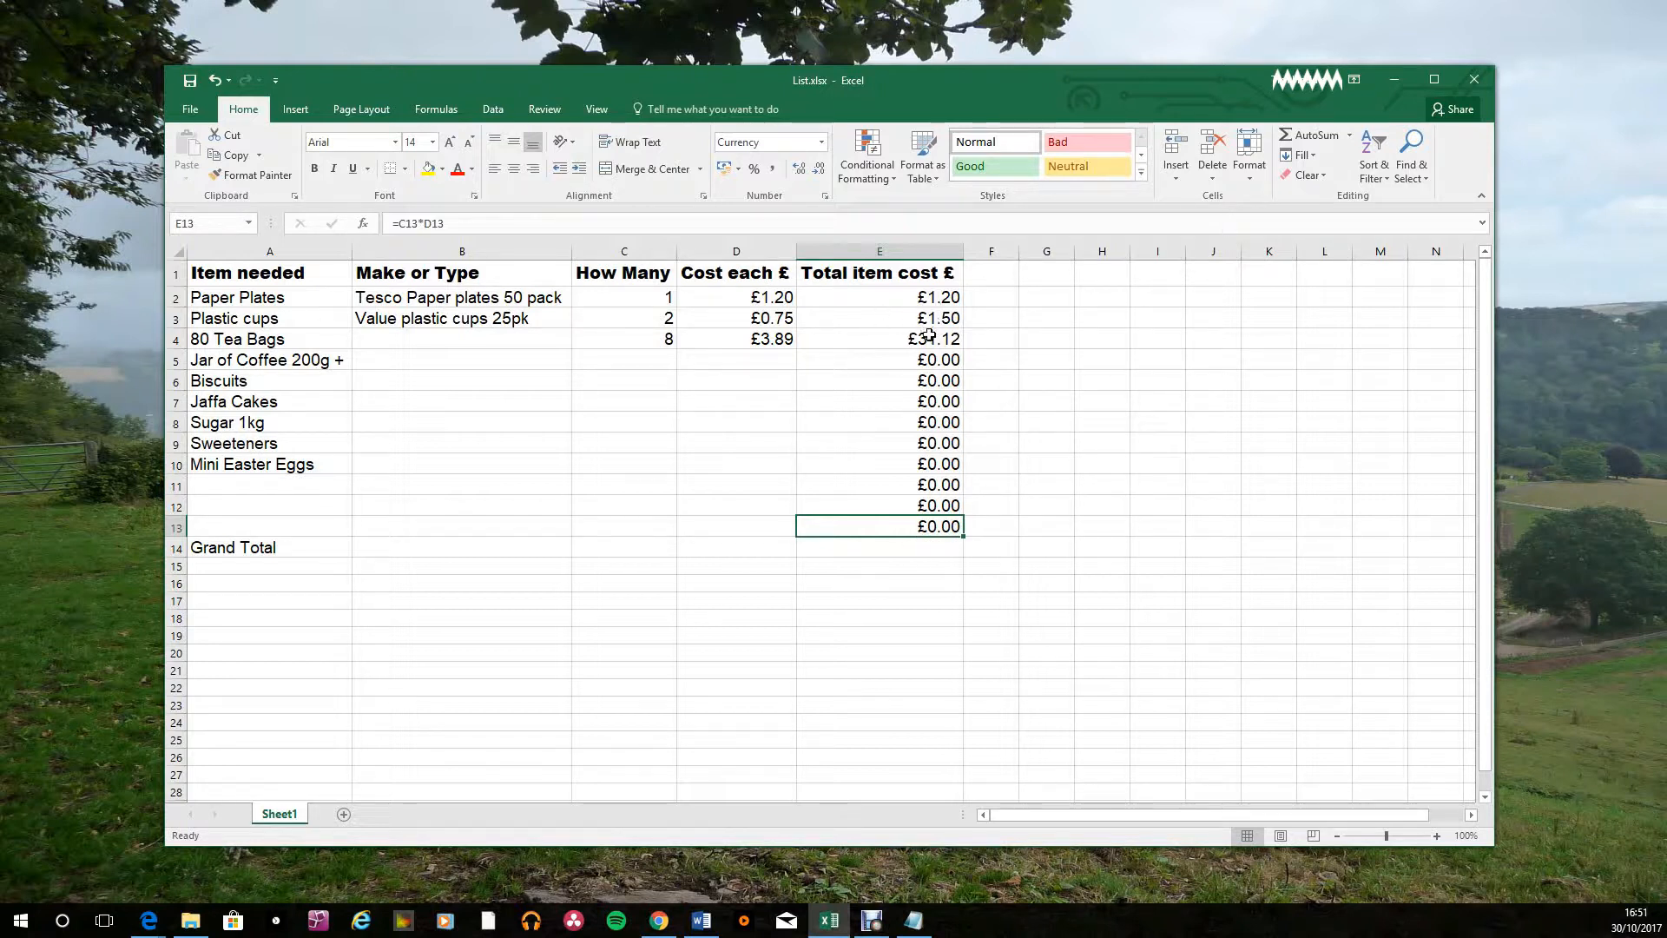
click(945, 298)
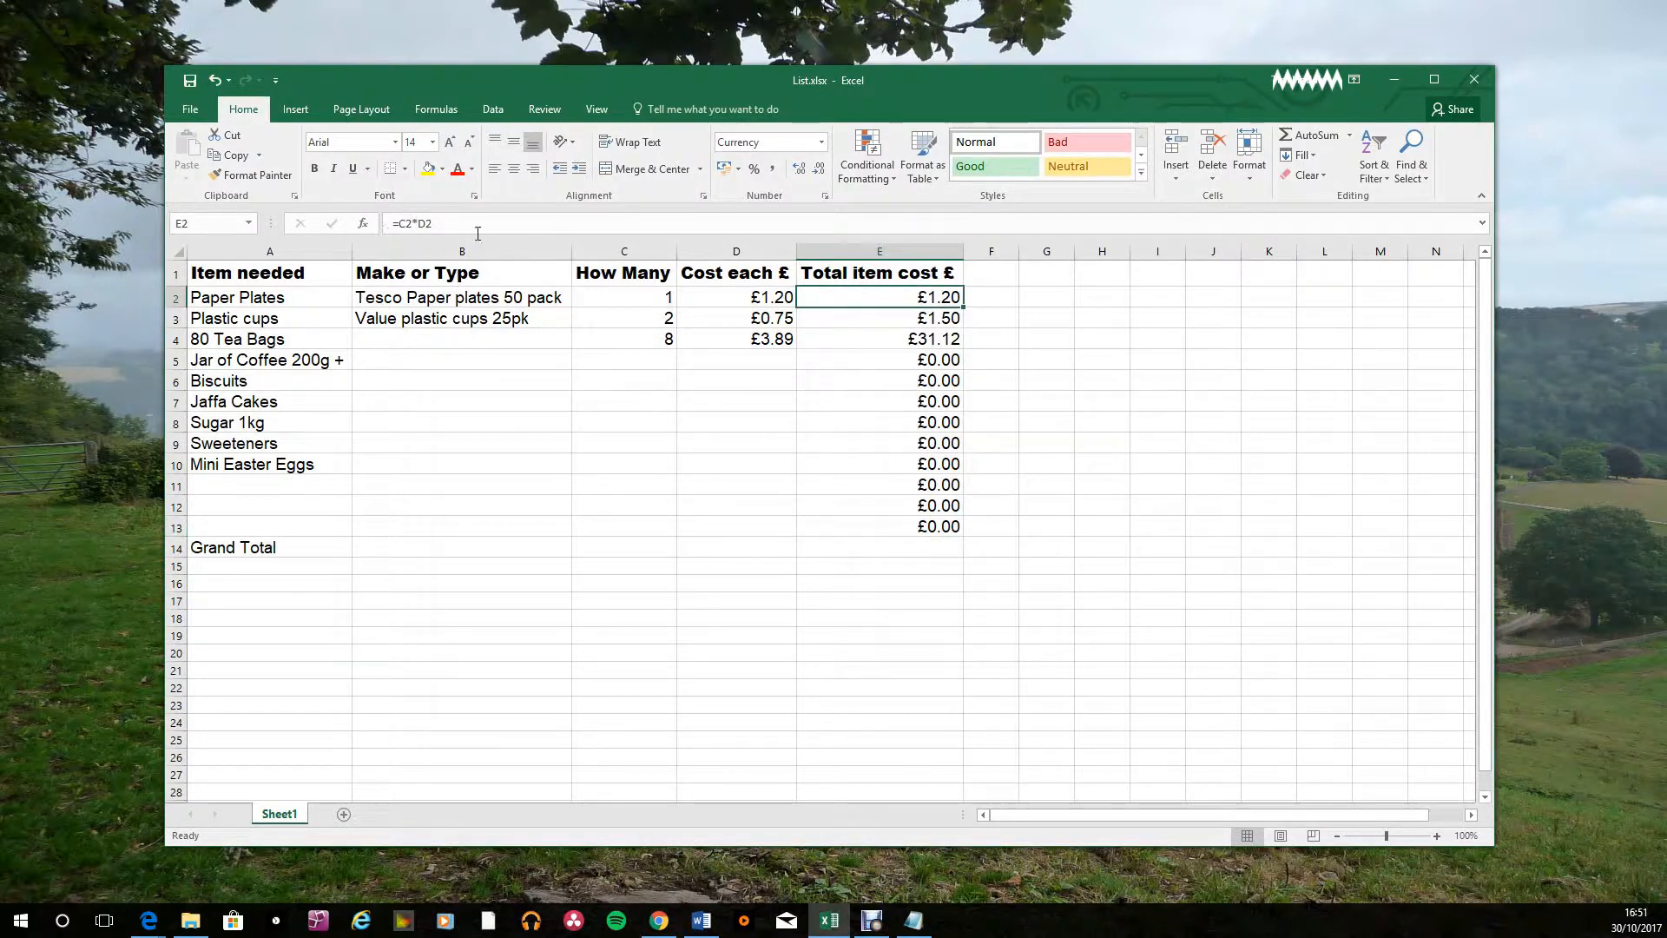
drag(963, 306, 963, 307)
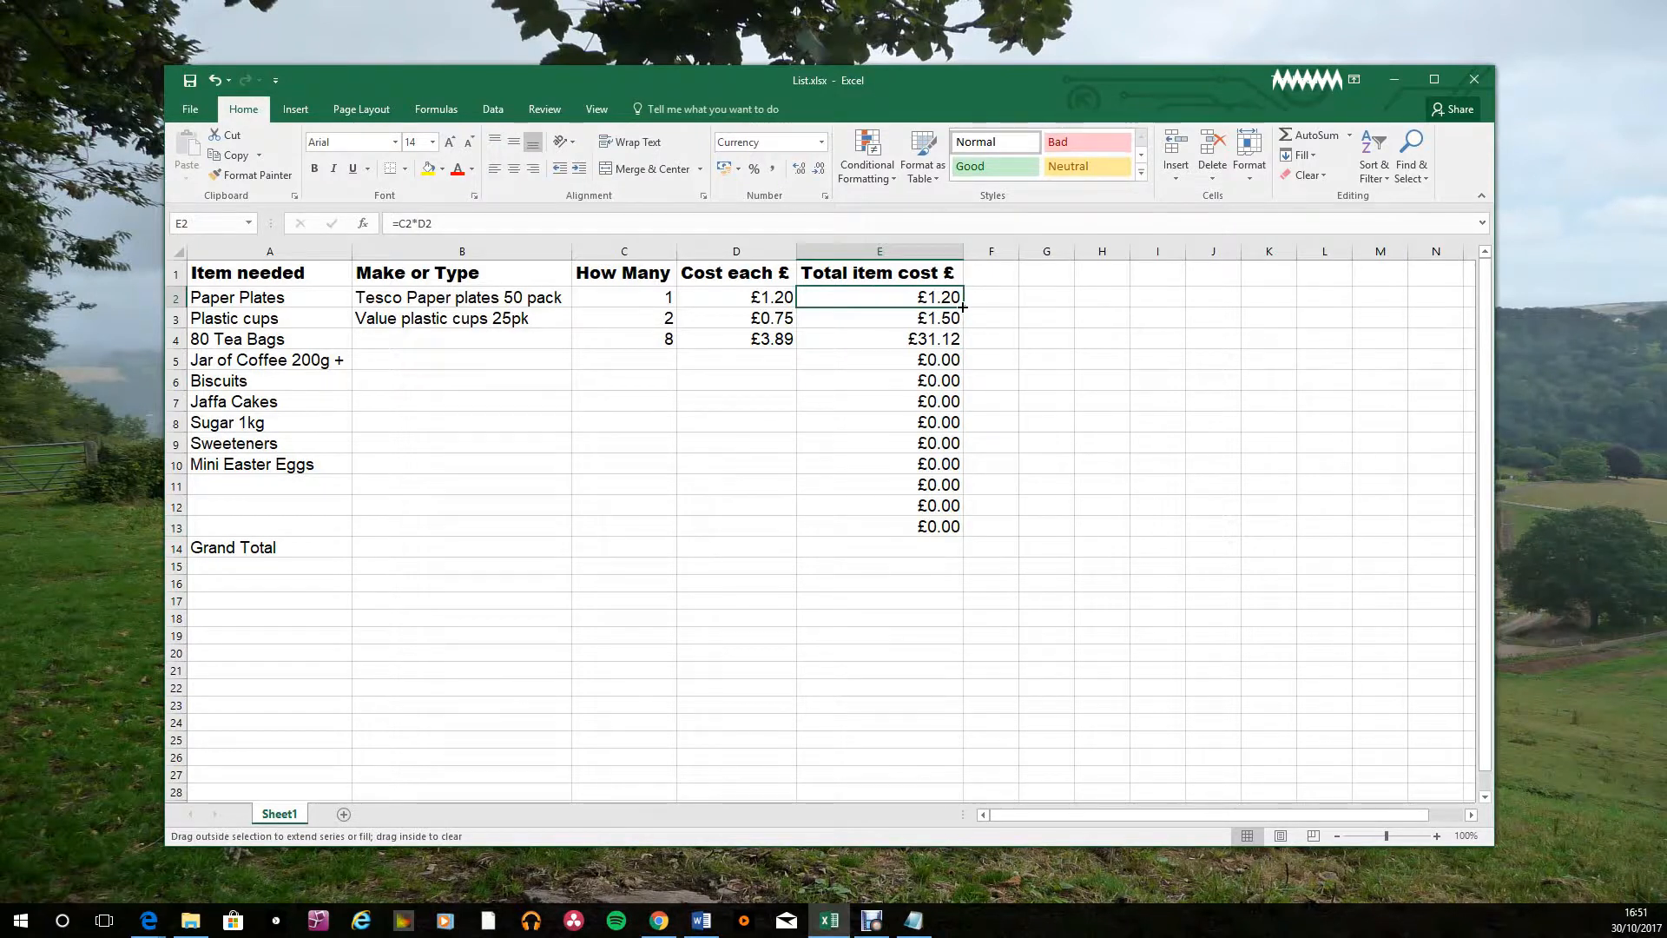
drag(963, 307, 957, 524)
drag(958, 535, 958, 535)
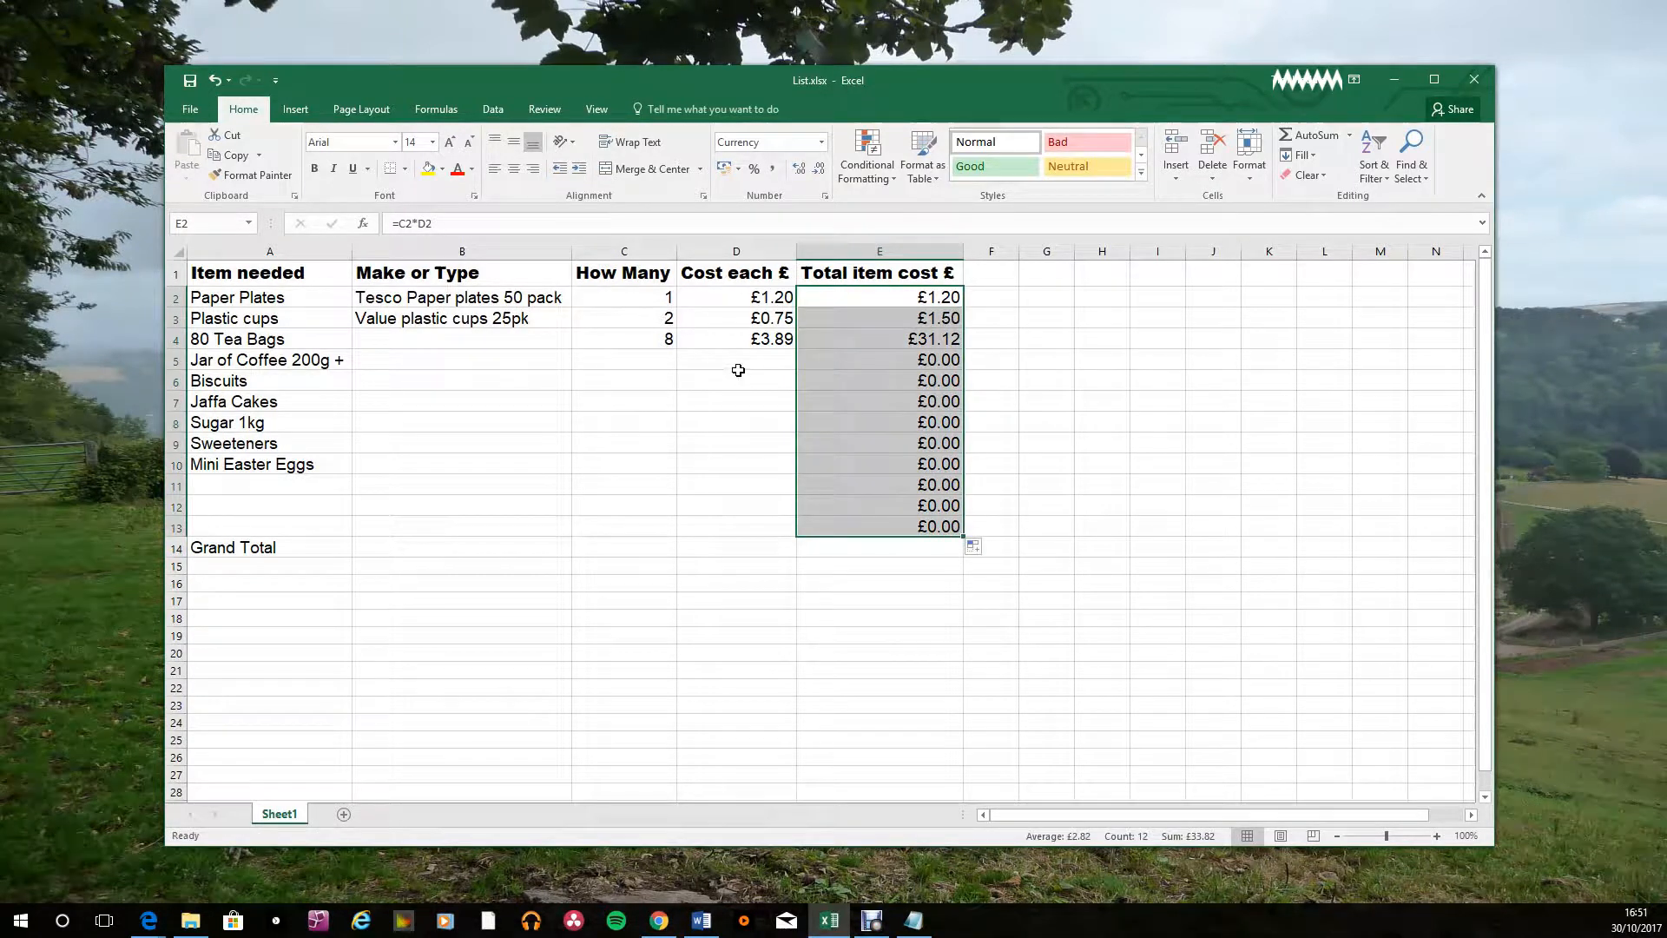
Examine how the cell references in the Total item cost formulas change between E2 and E5.
drag(737, 374, 737, 363)
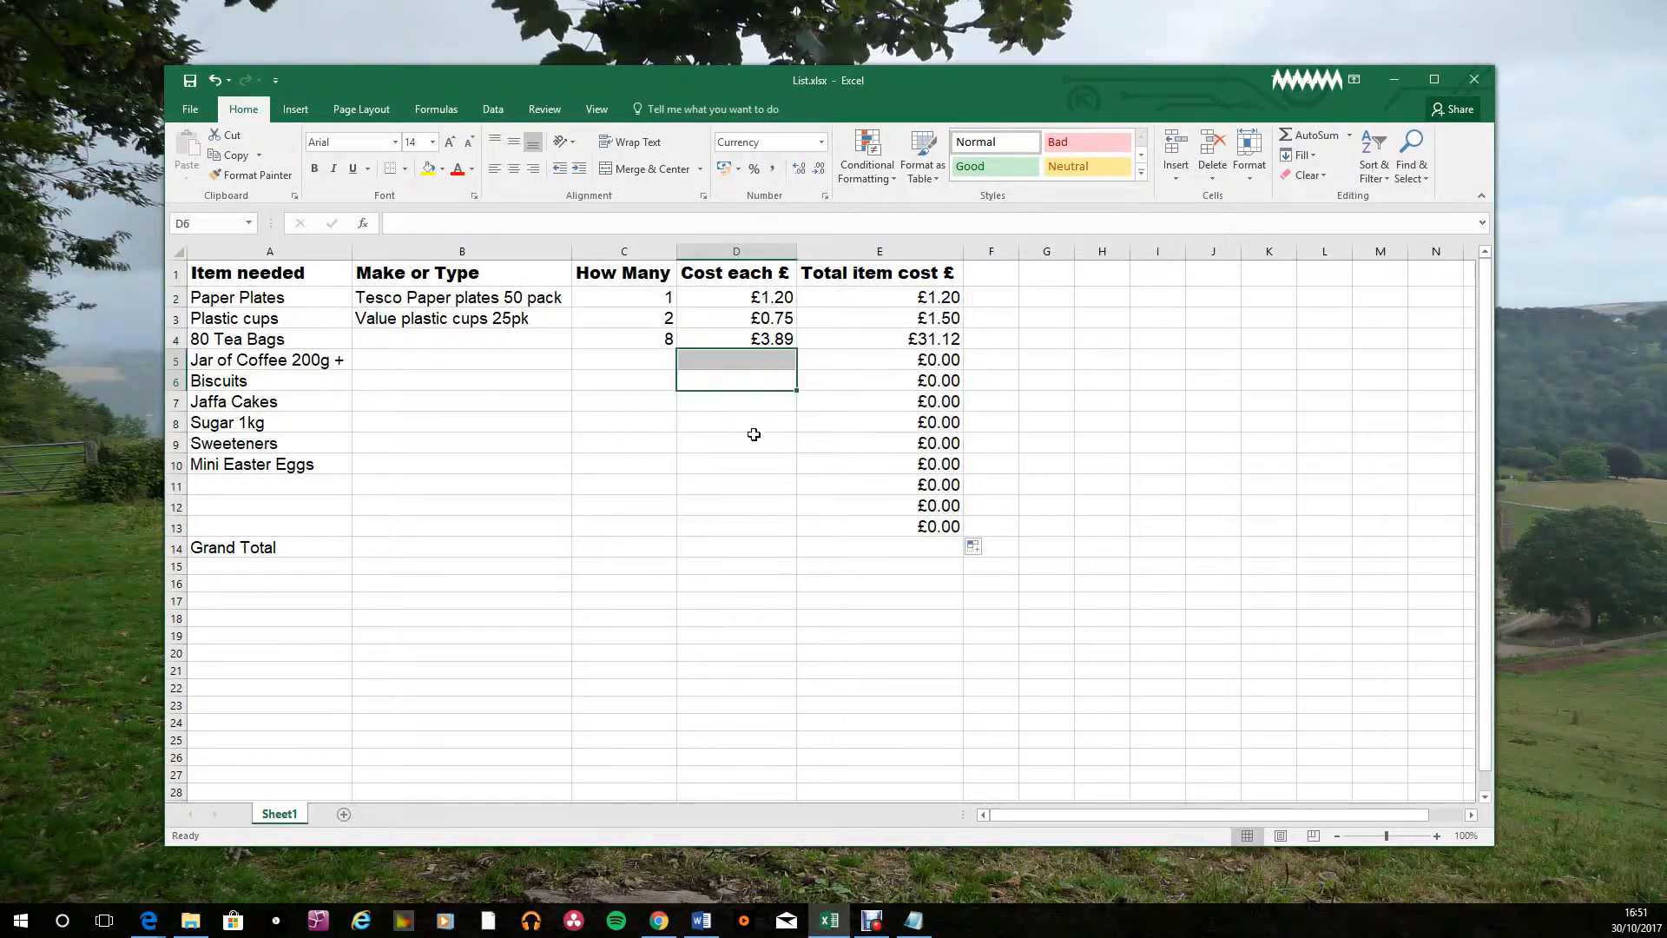
click(940, 339)
click(937, 363)
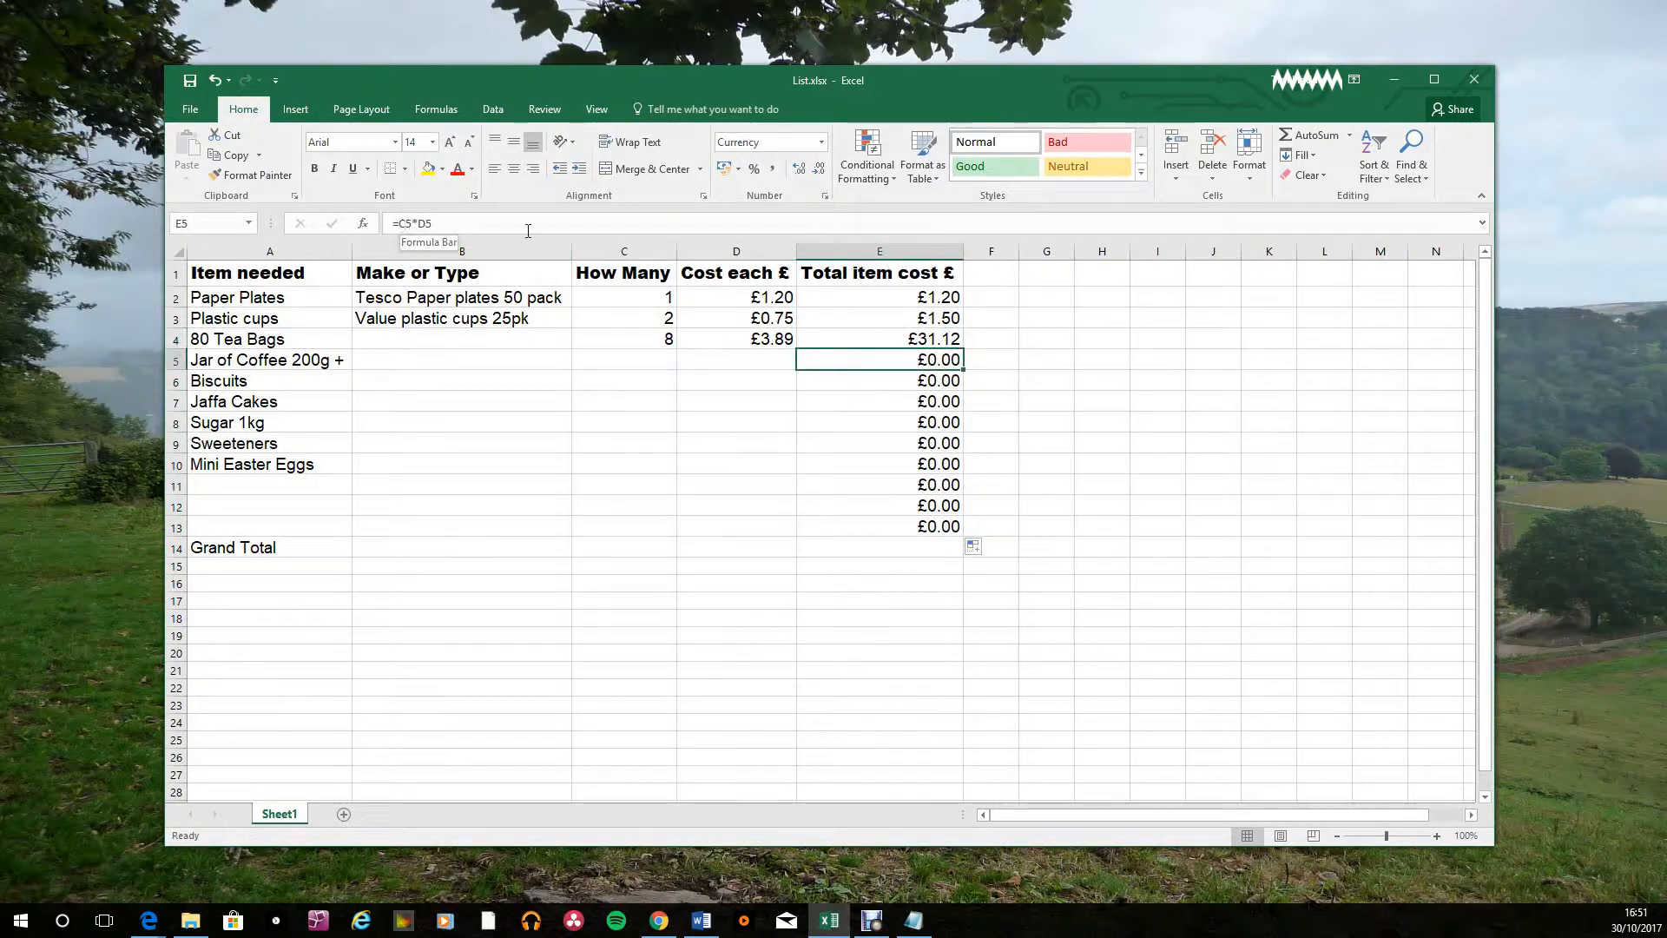
click(946, 298)
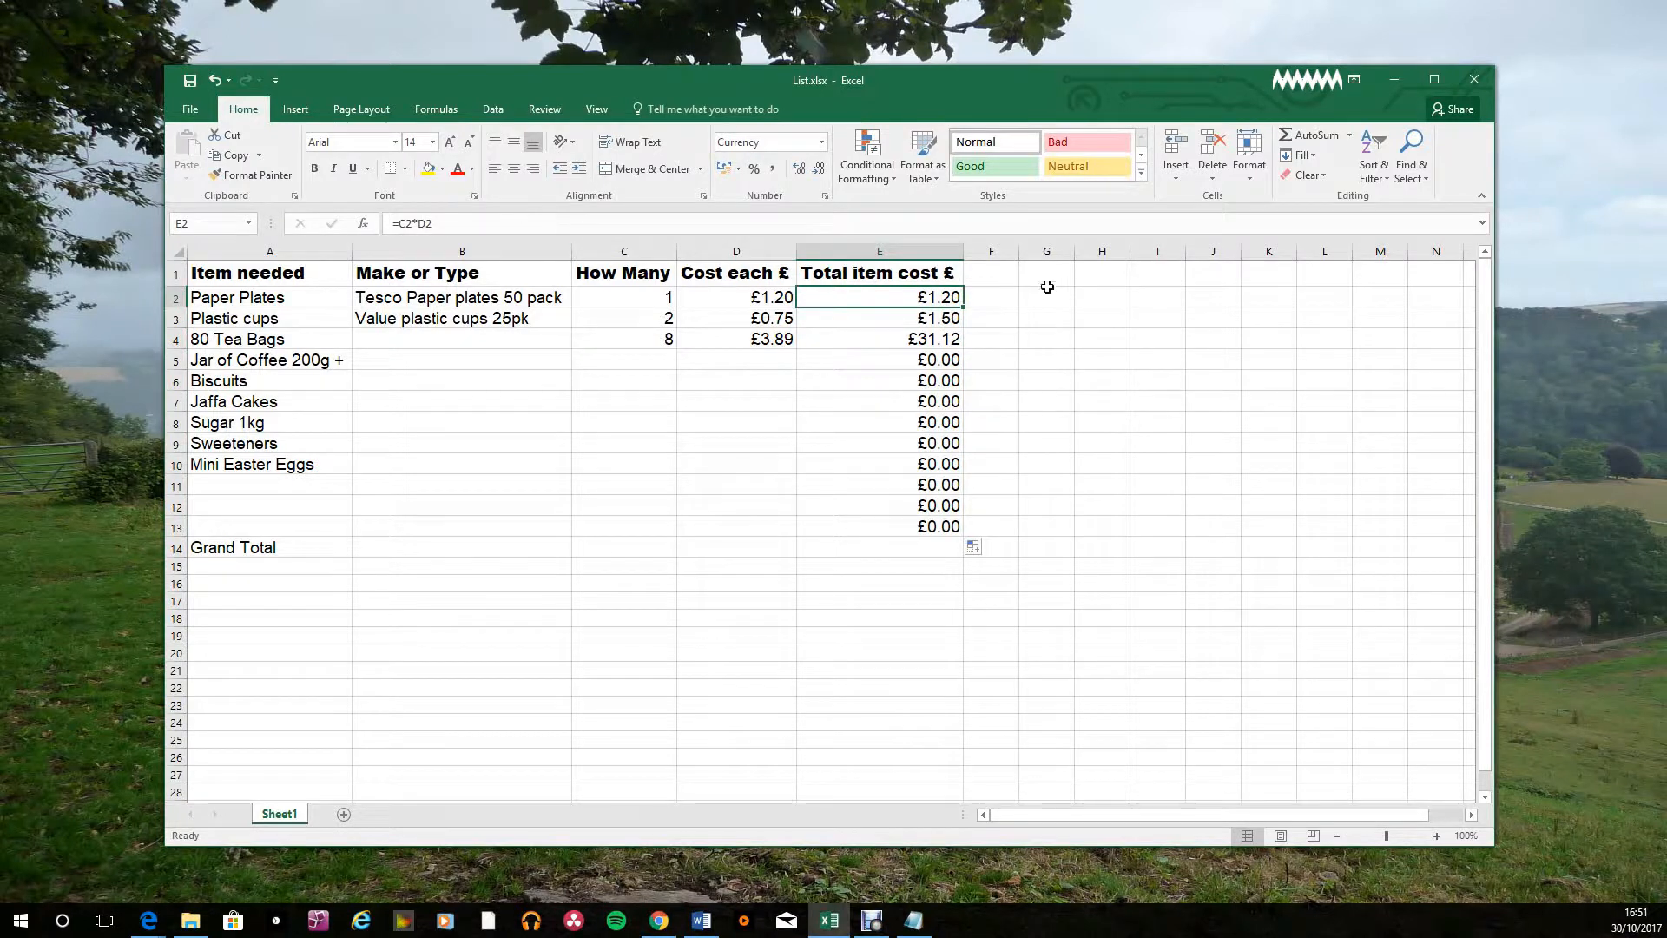
click(936, 320)
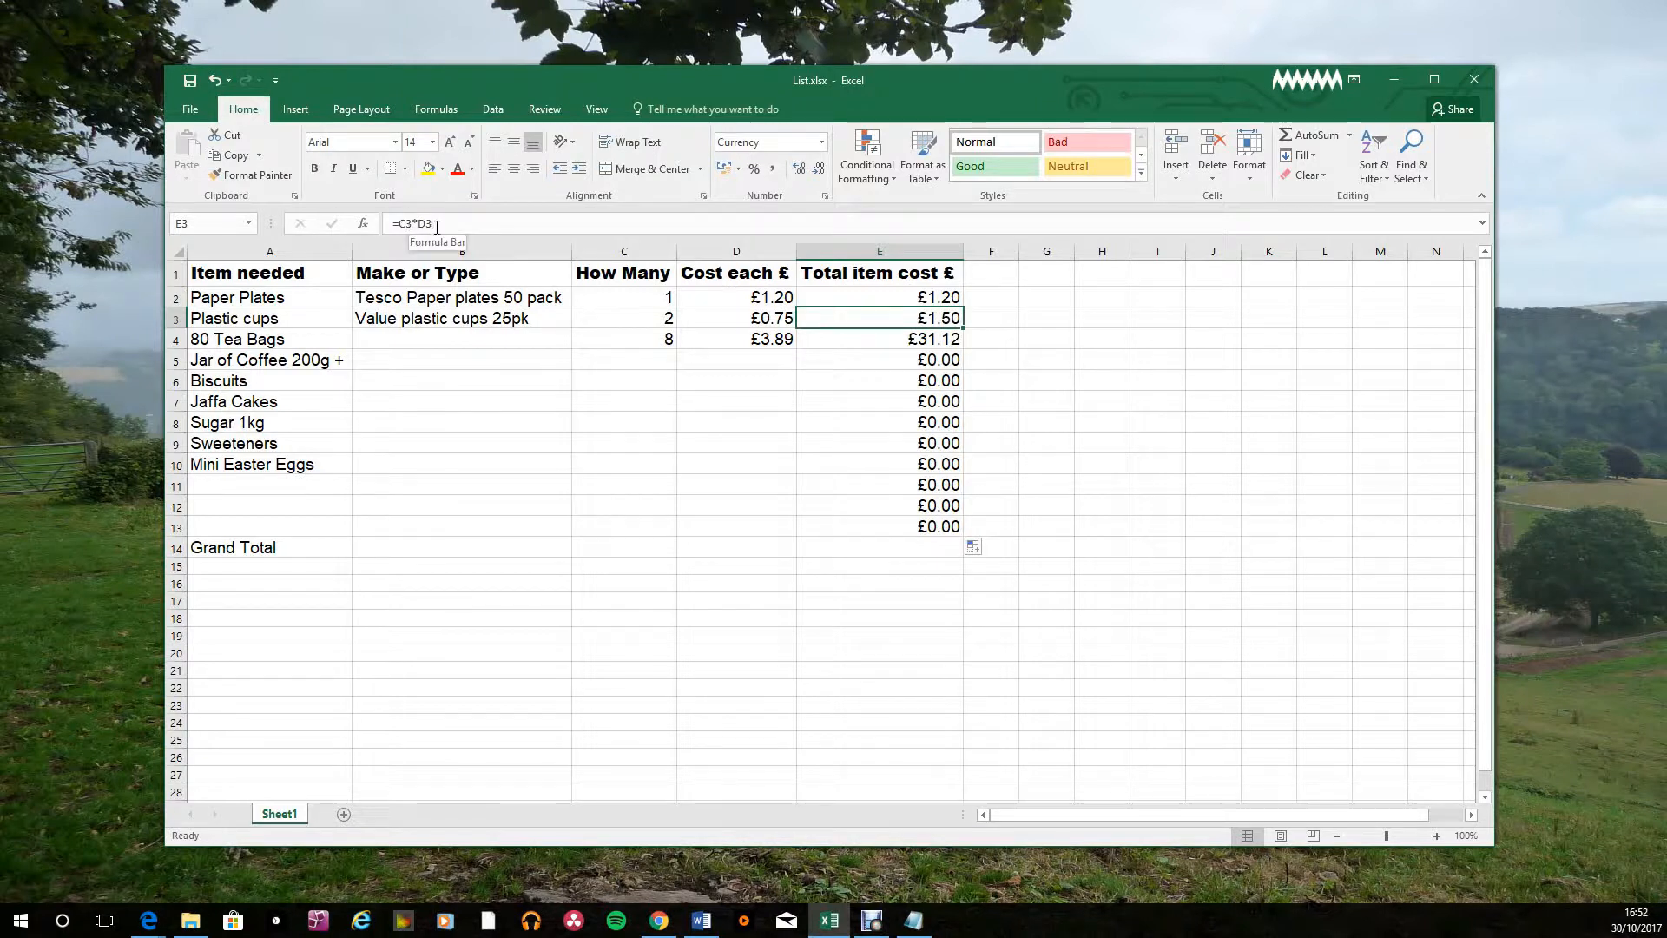
click(944, 338)
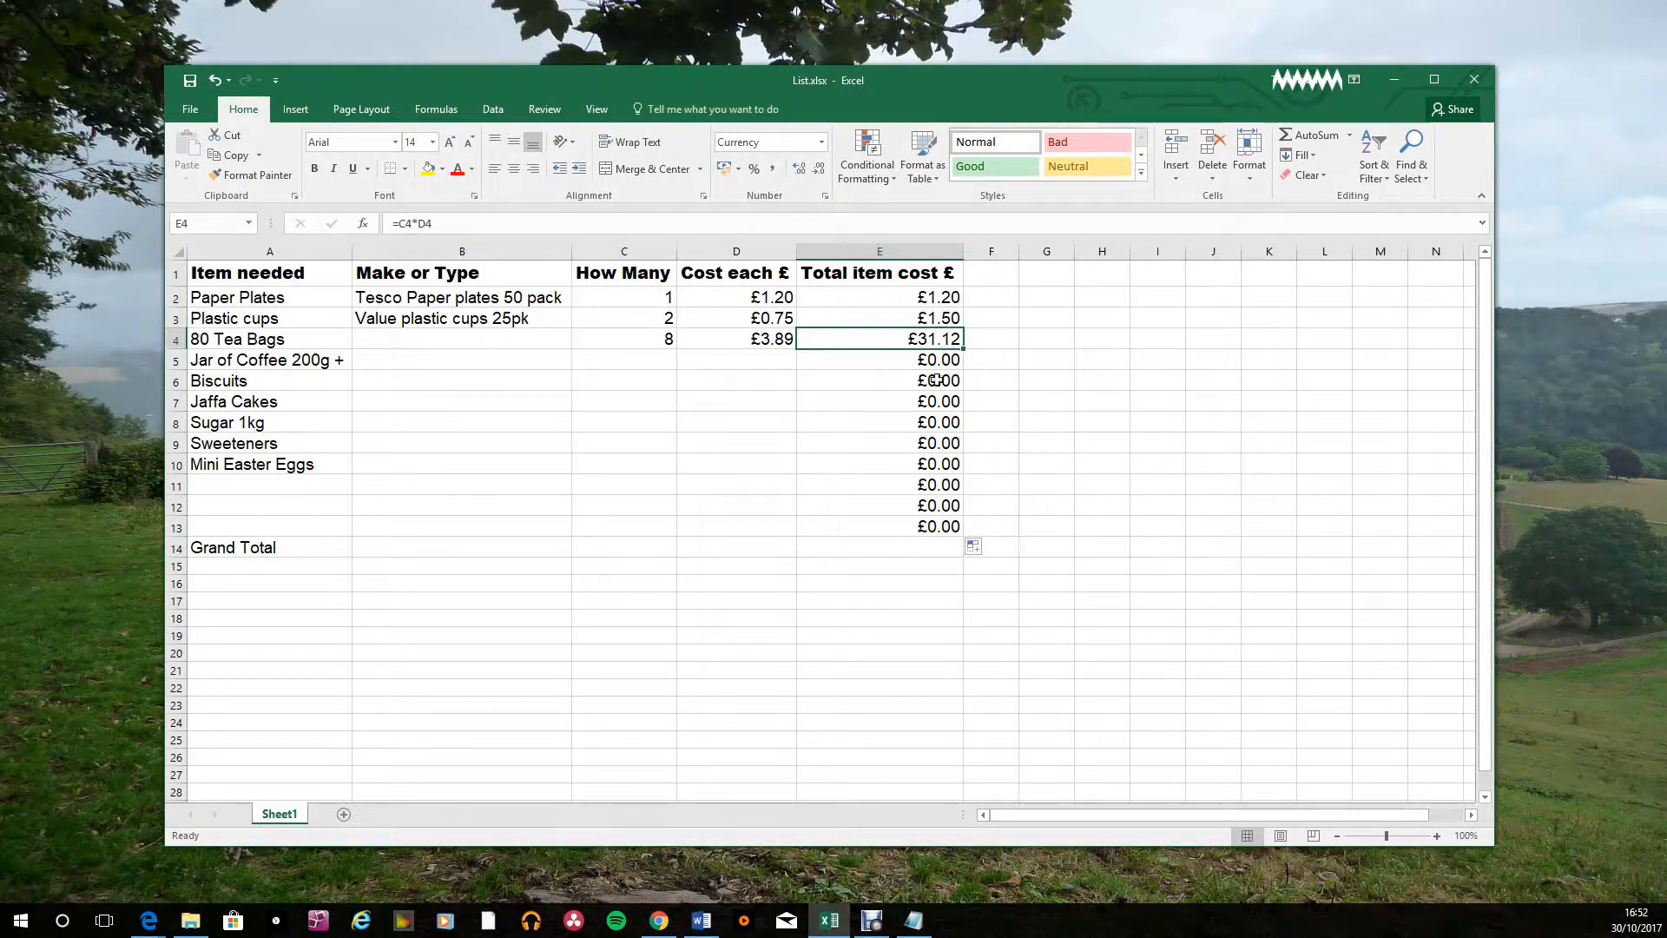
click(946, 356)
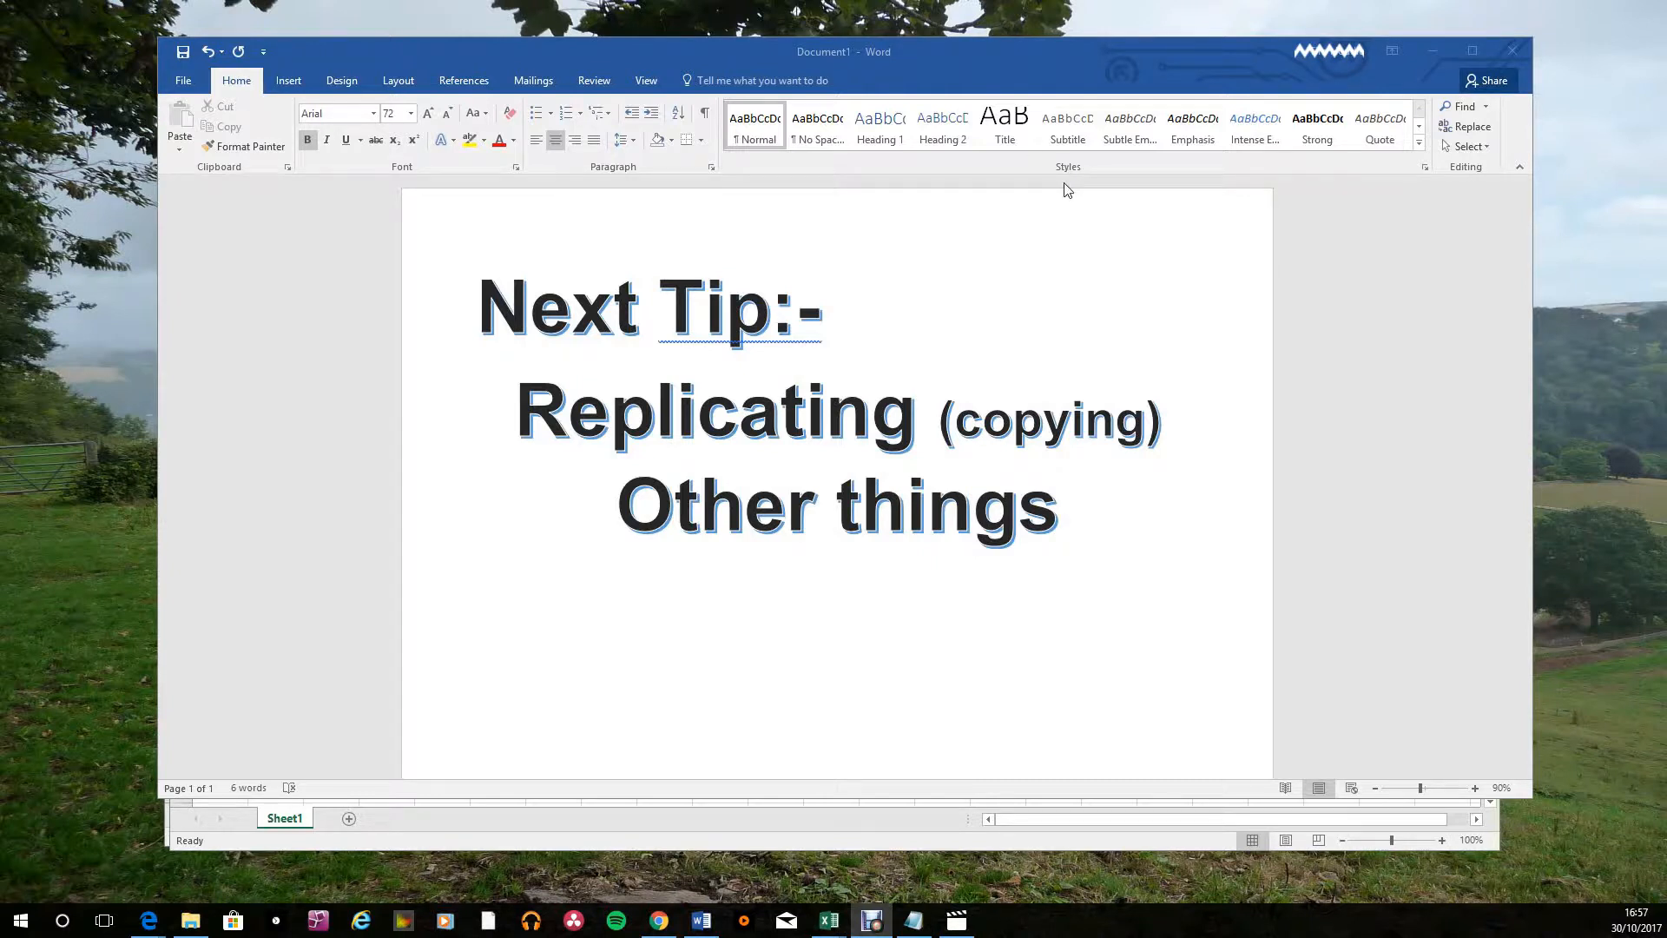
Switch to the blank Excel workbook and enter Monday in A1 and the date 30/10/2017 in B1.
click(1434, 54)
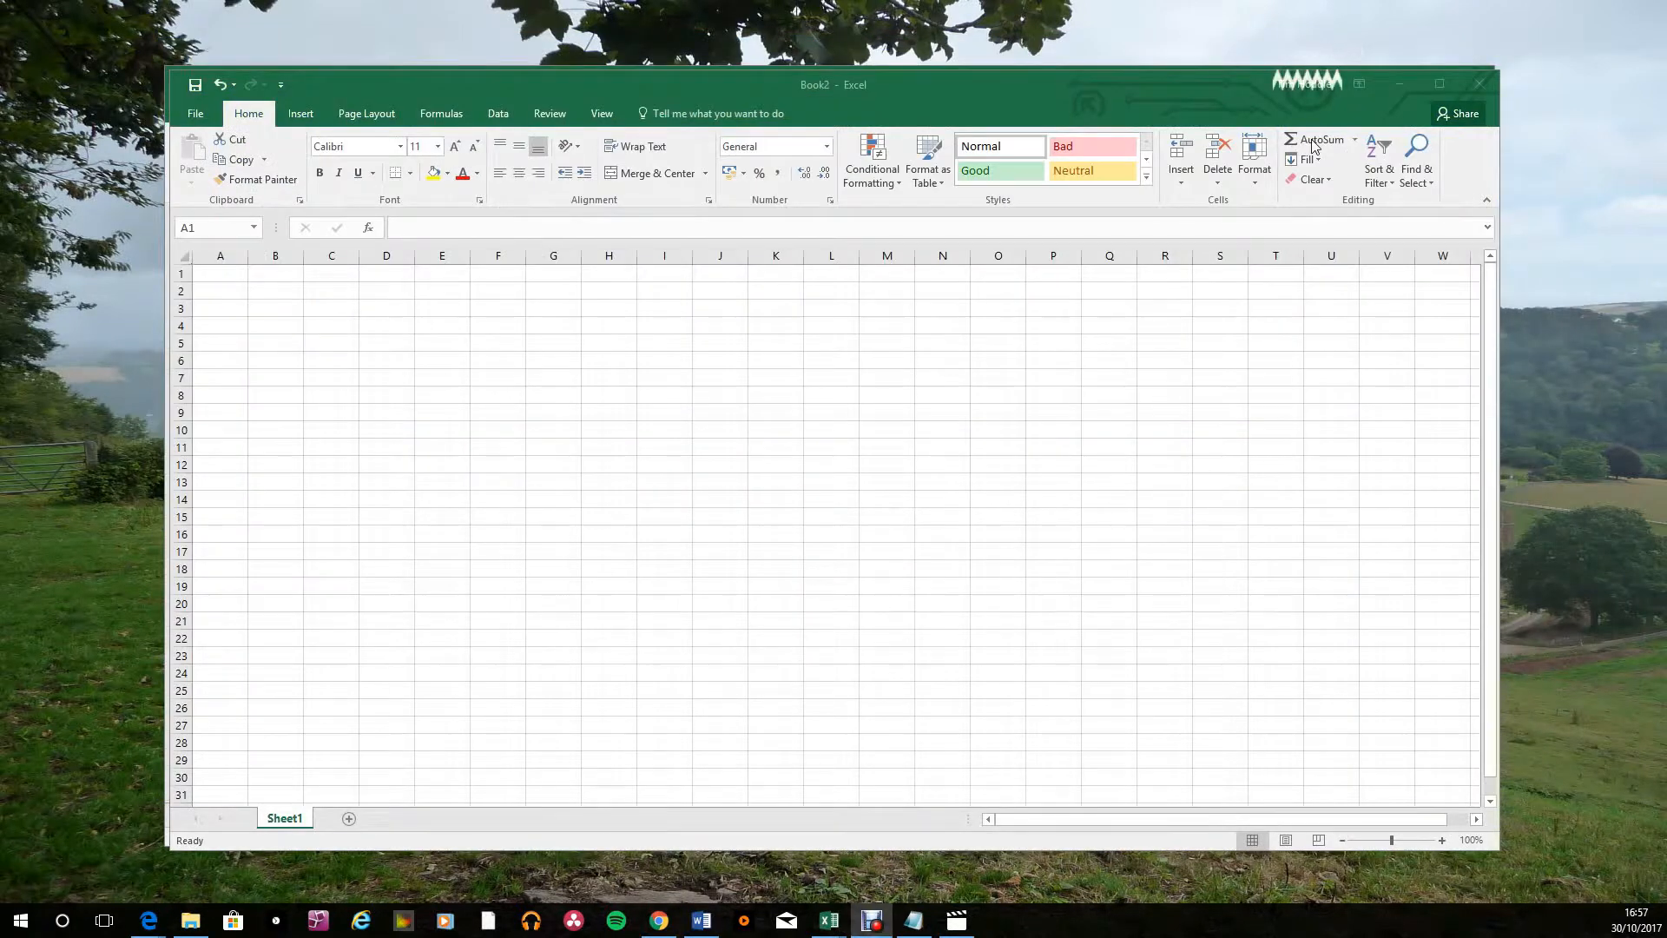
click(211, 275)
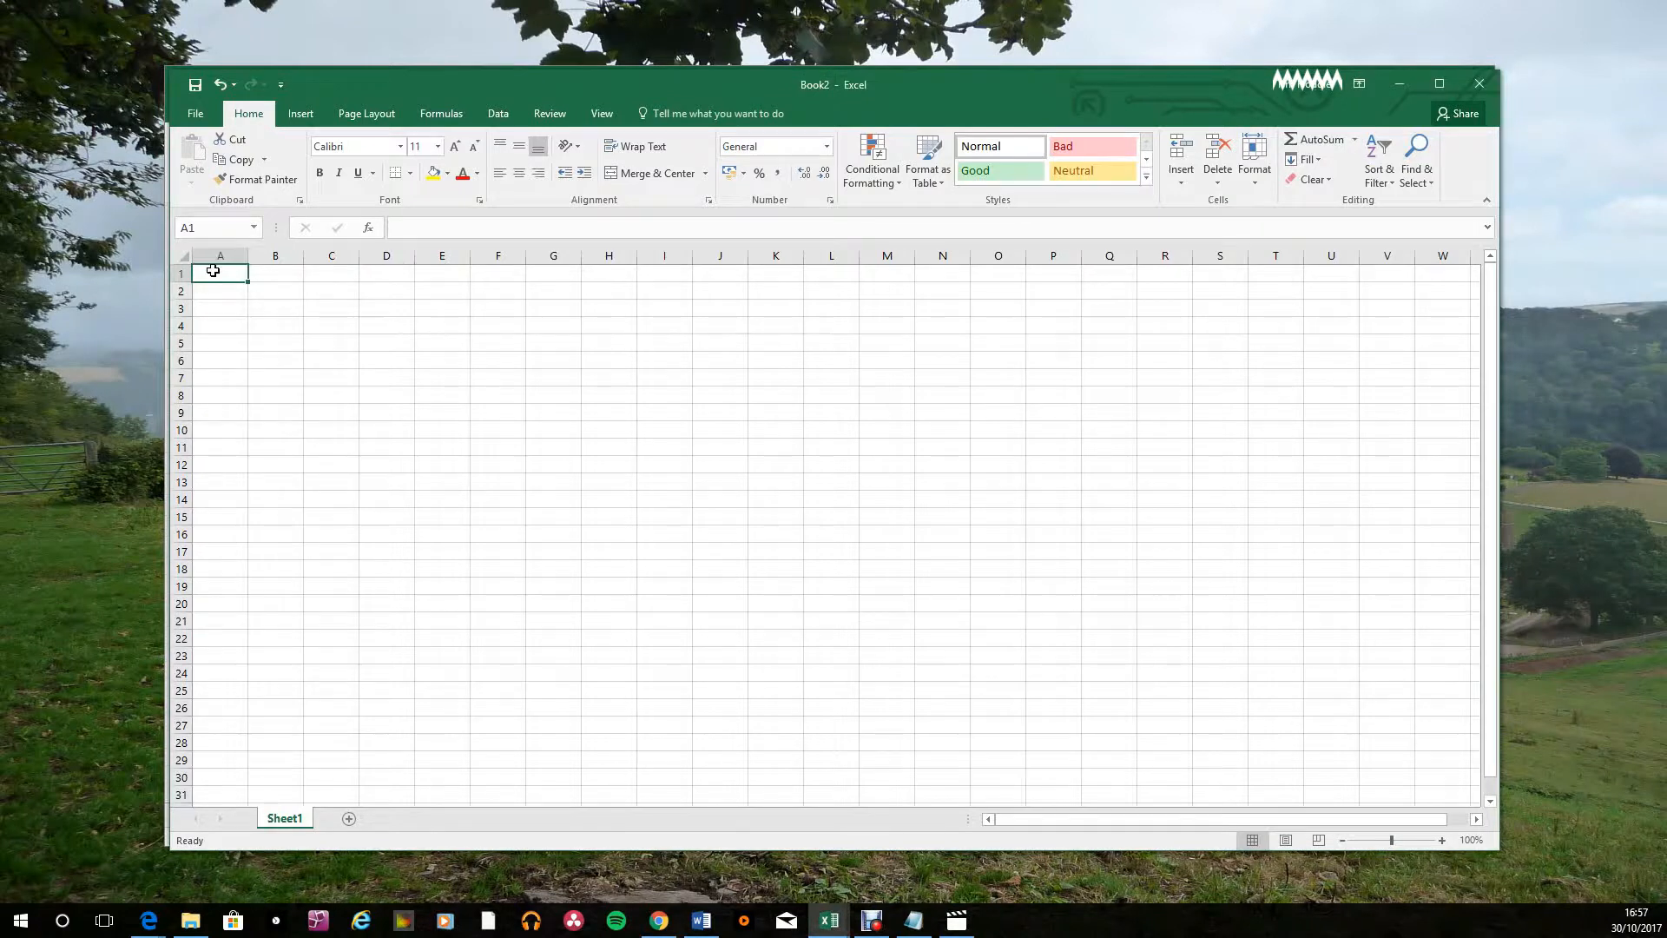
text(Monda)
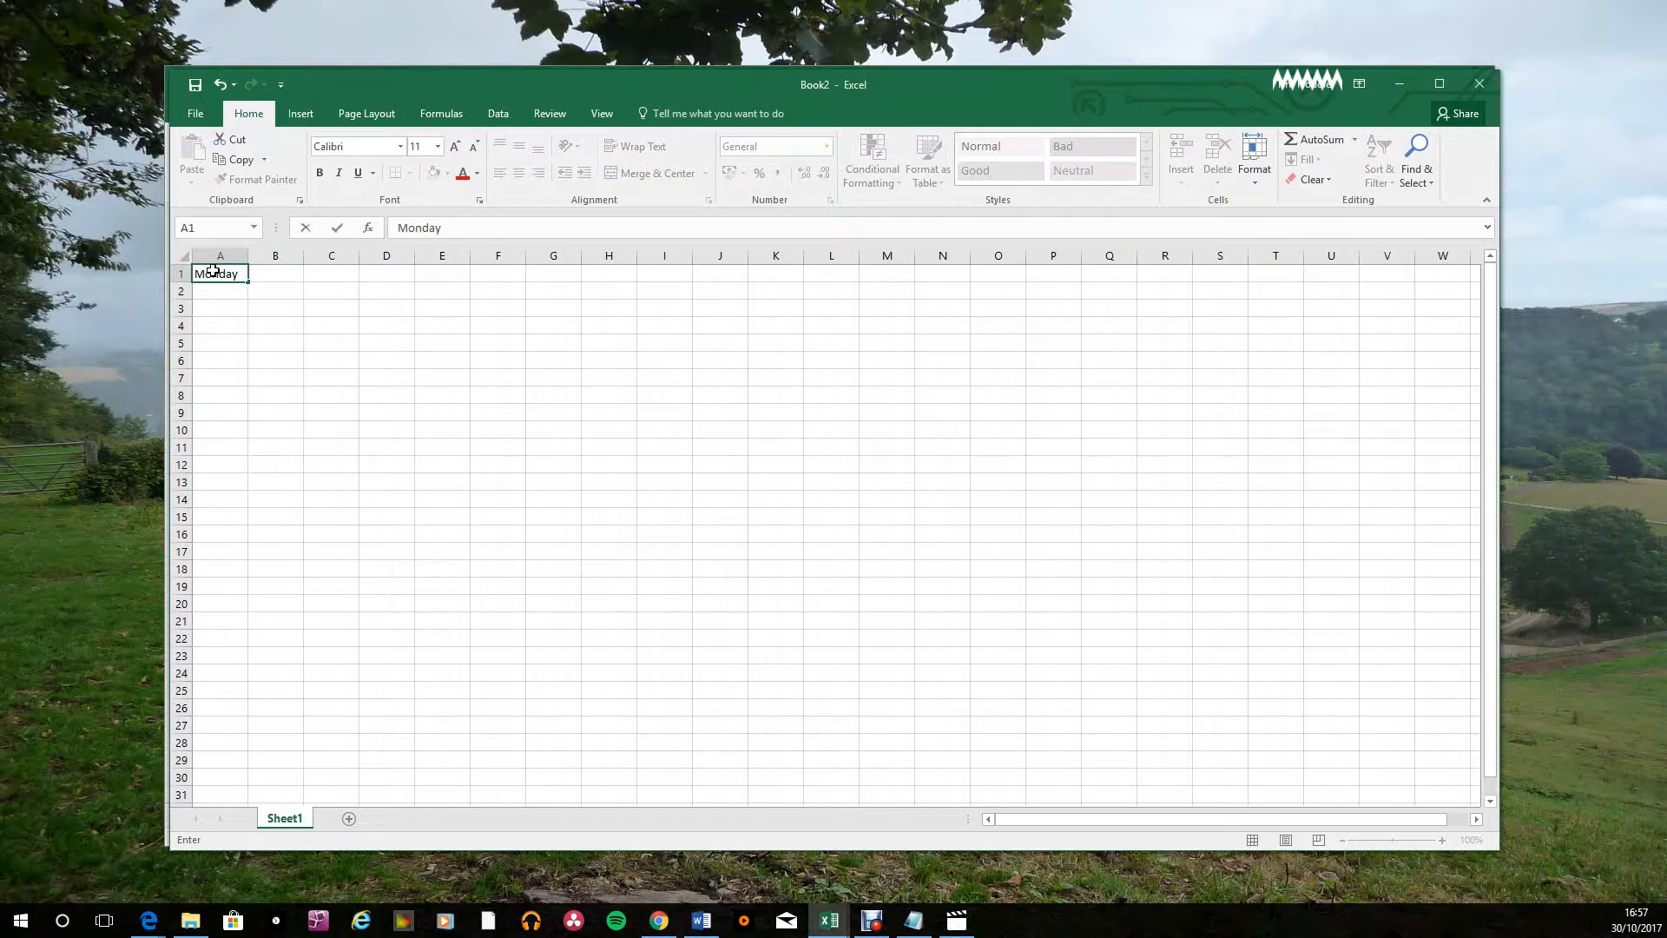
text(y)
key(Tab)
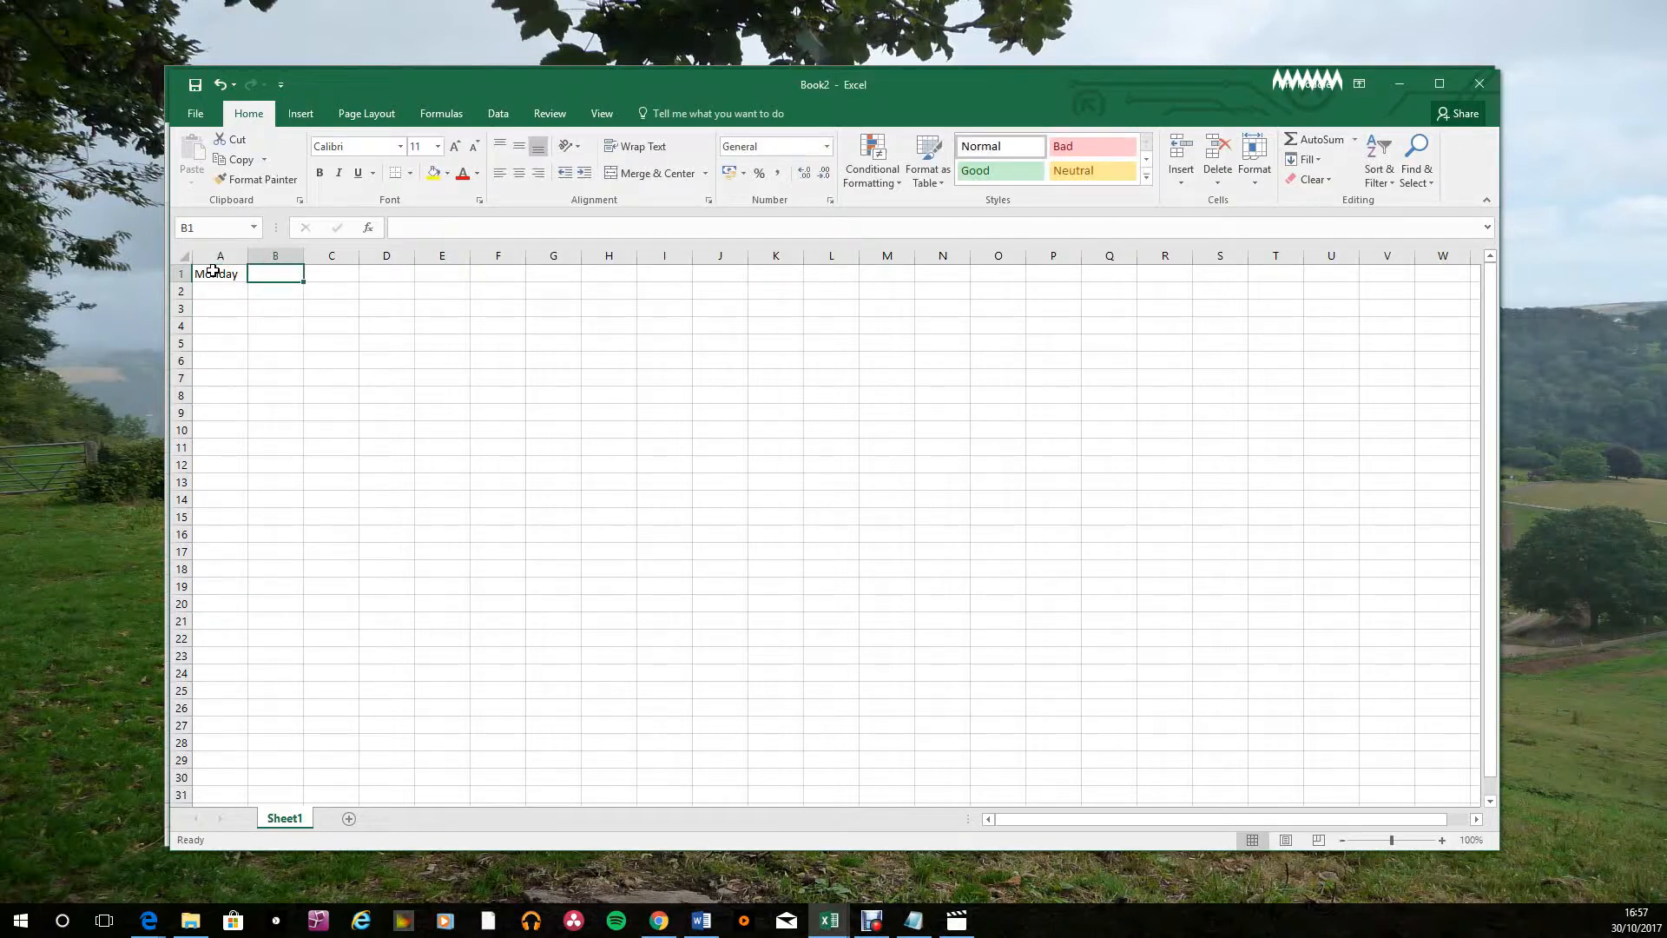
text(30/)
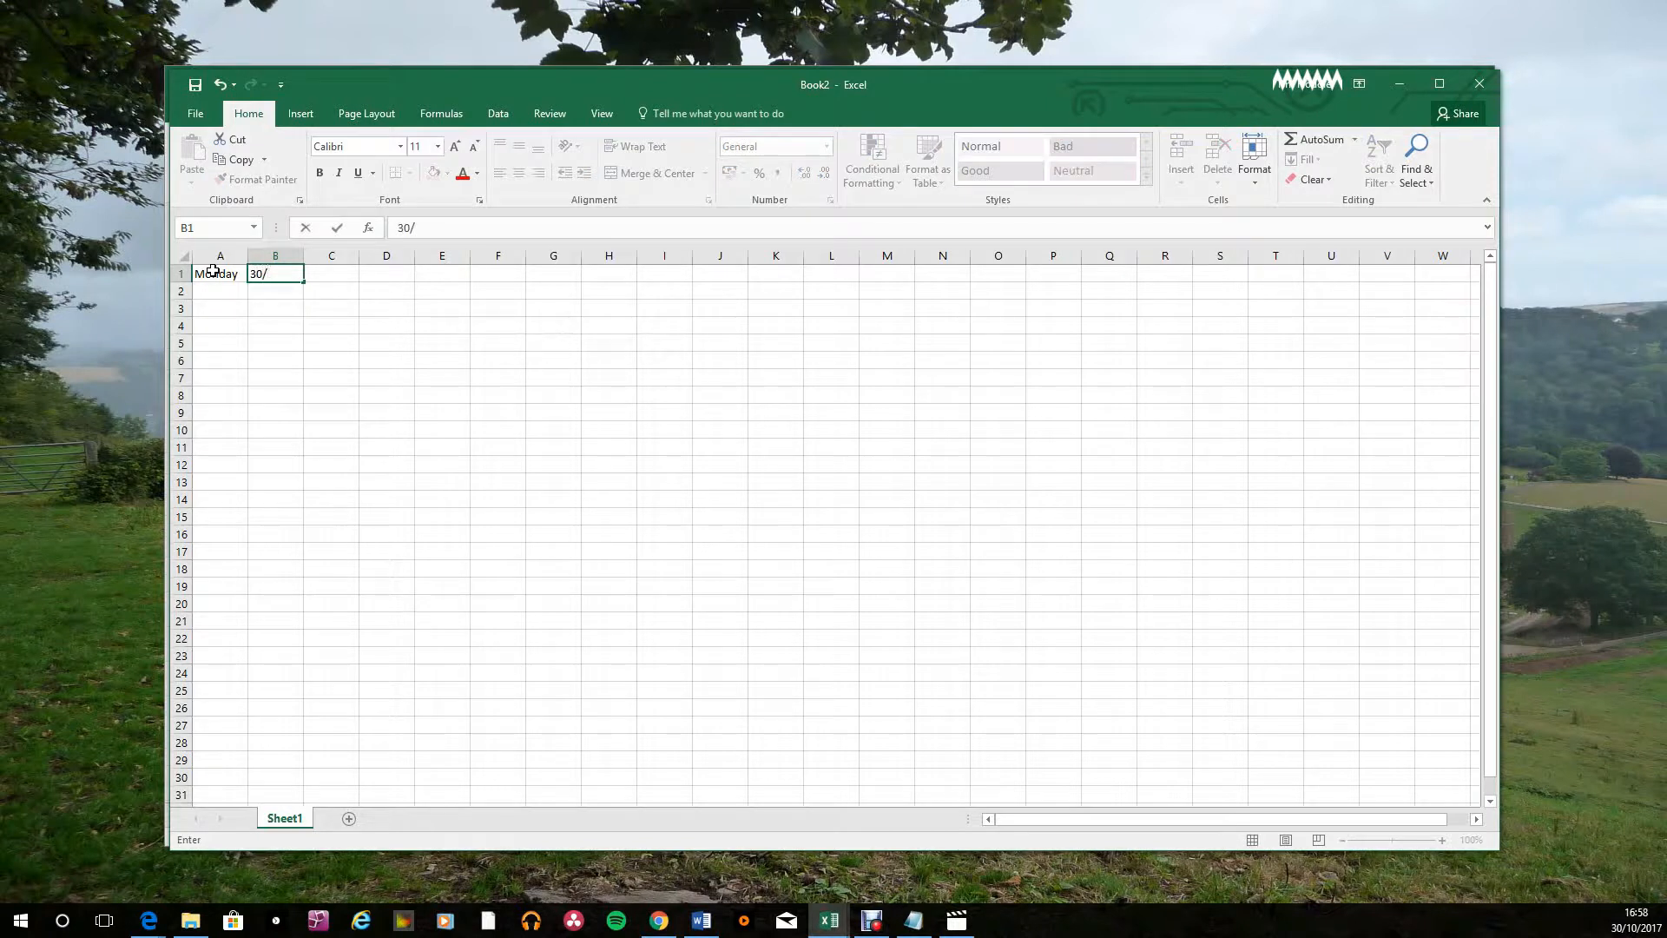
text(10/2017)
key(Return)
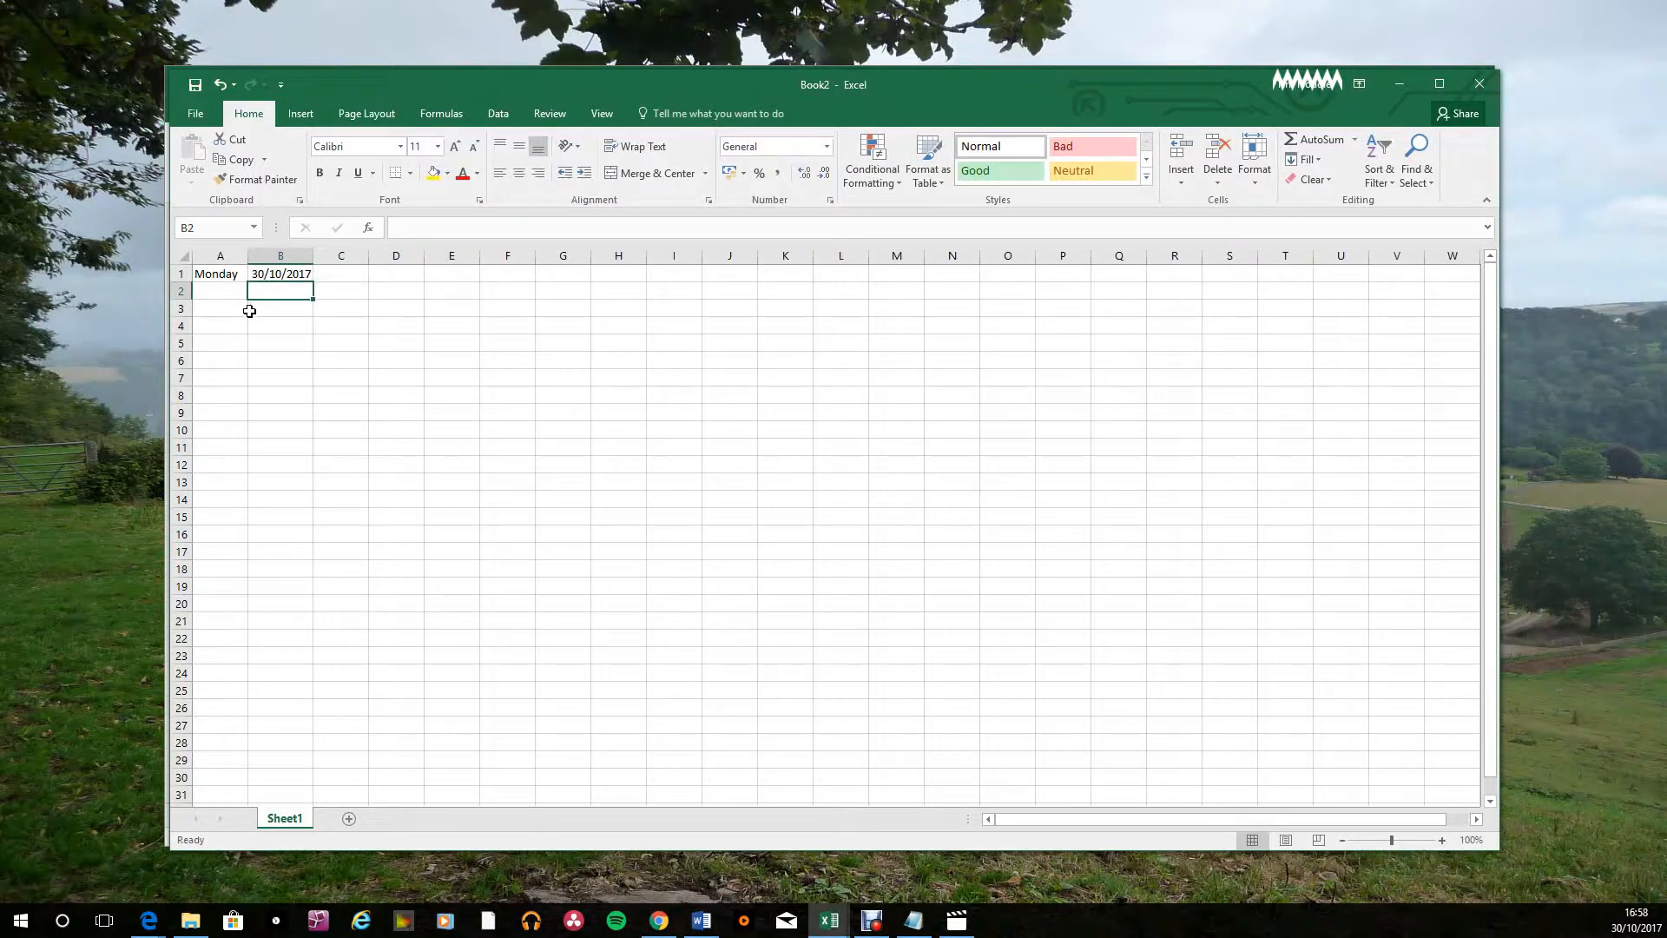
Format the date in B1 as Long Date.
click(283, 274)
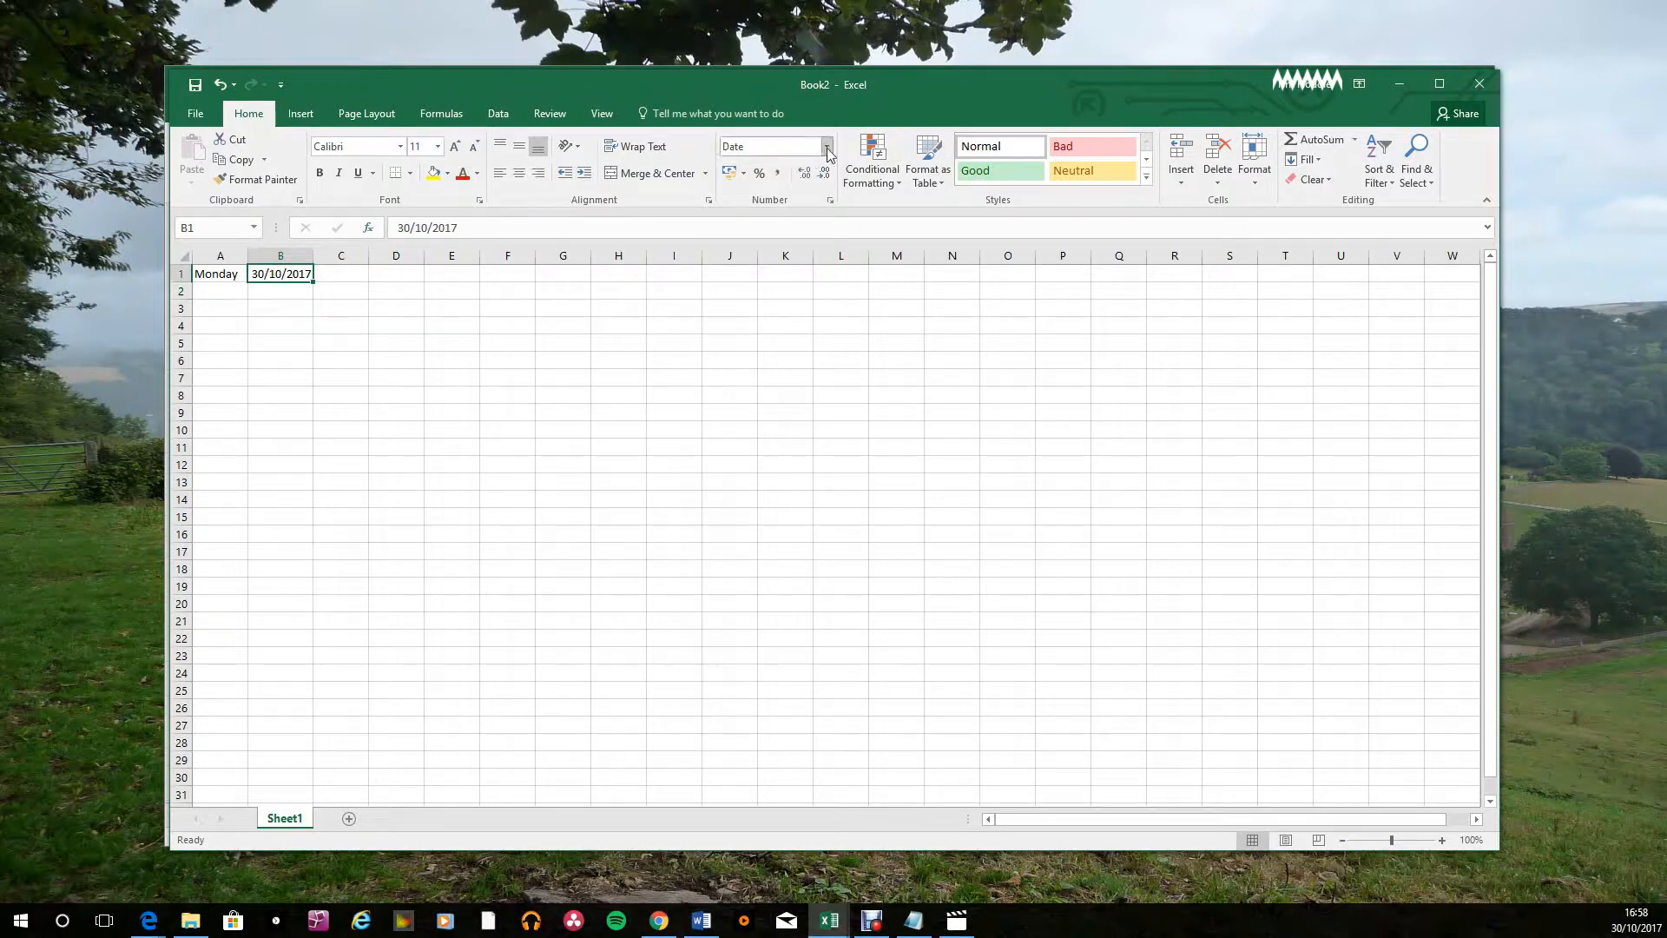
click(826, 148)
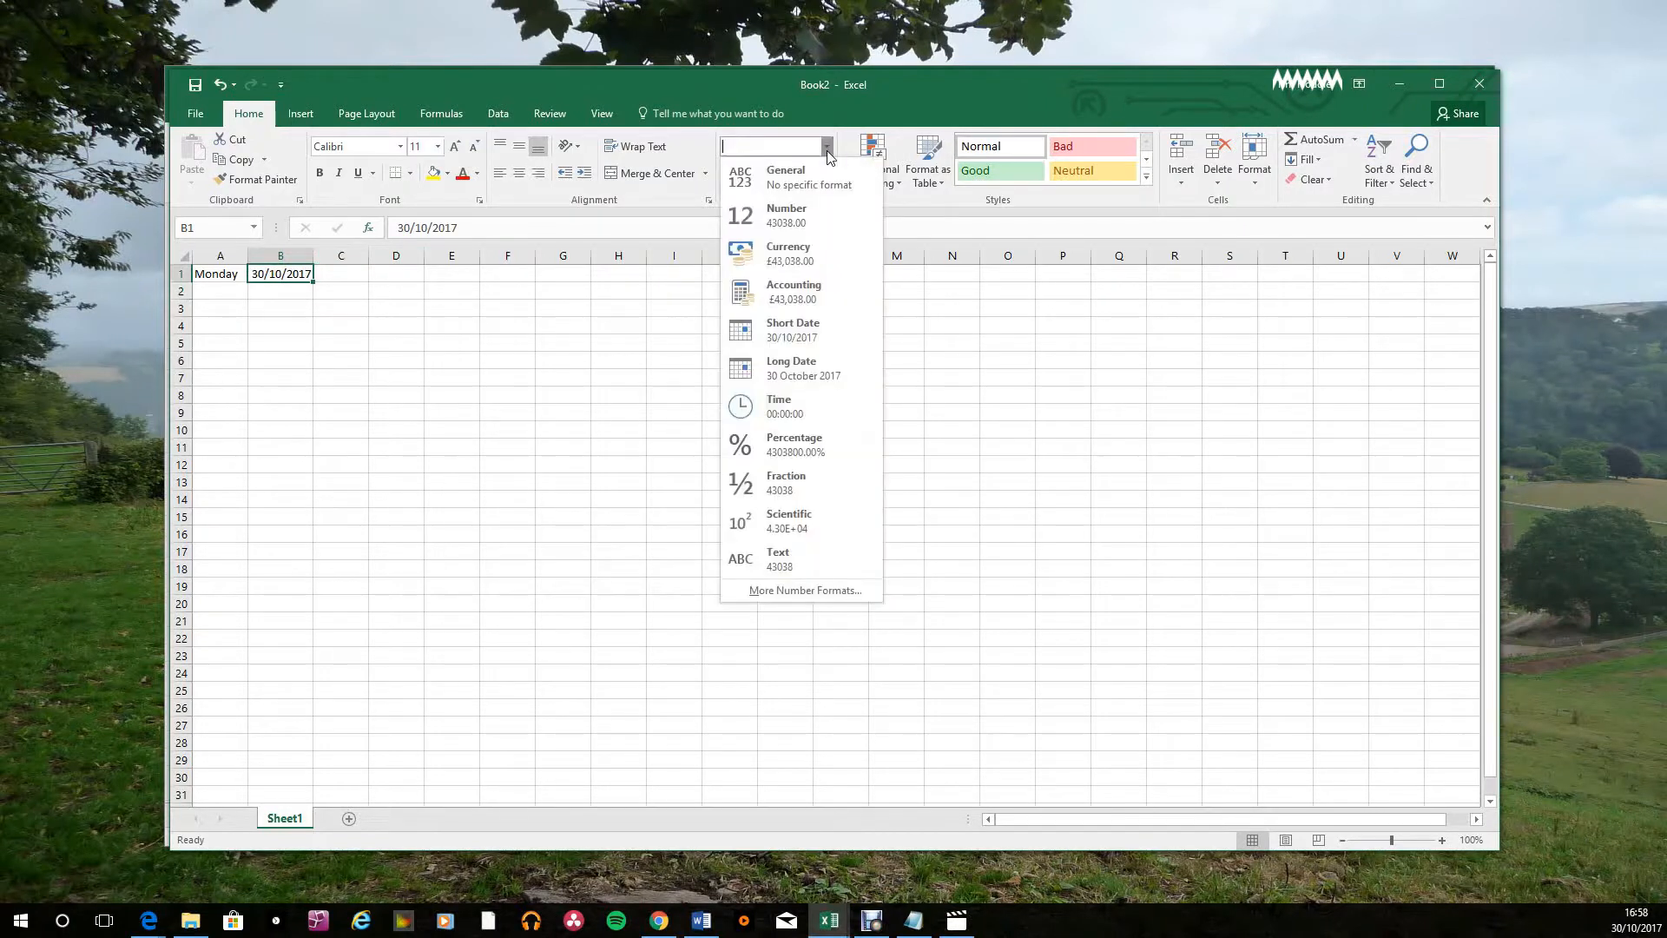
click(789, 368)
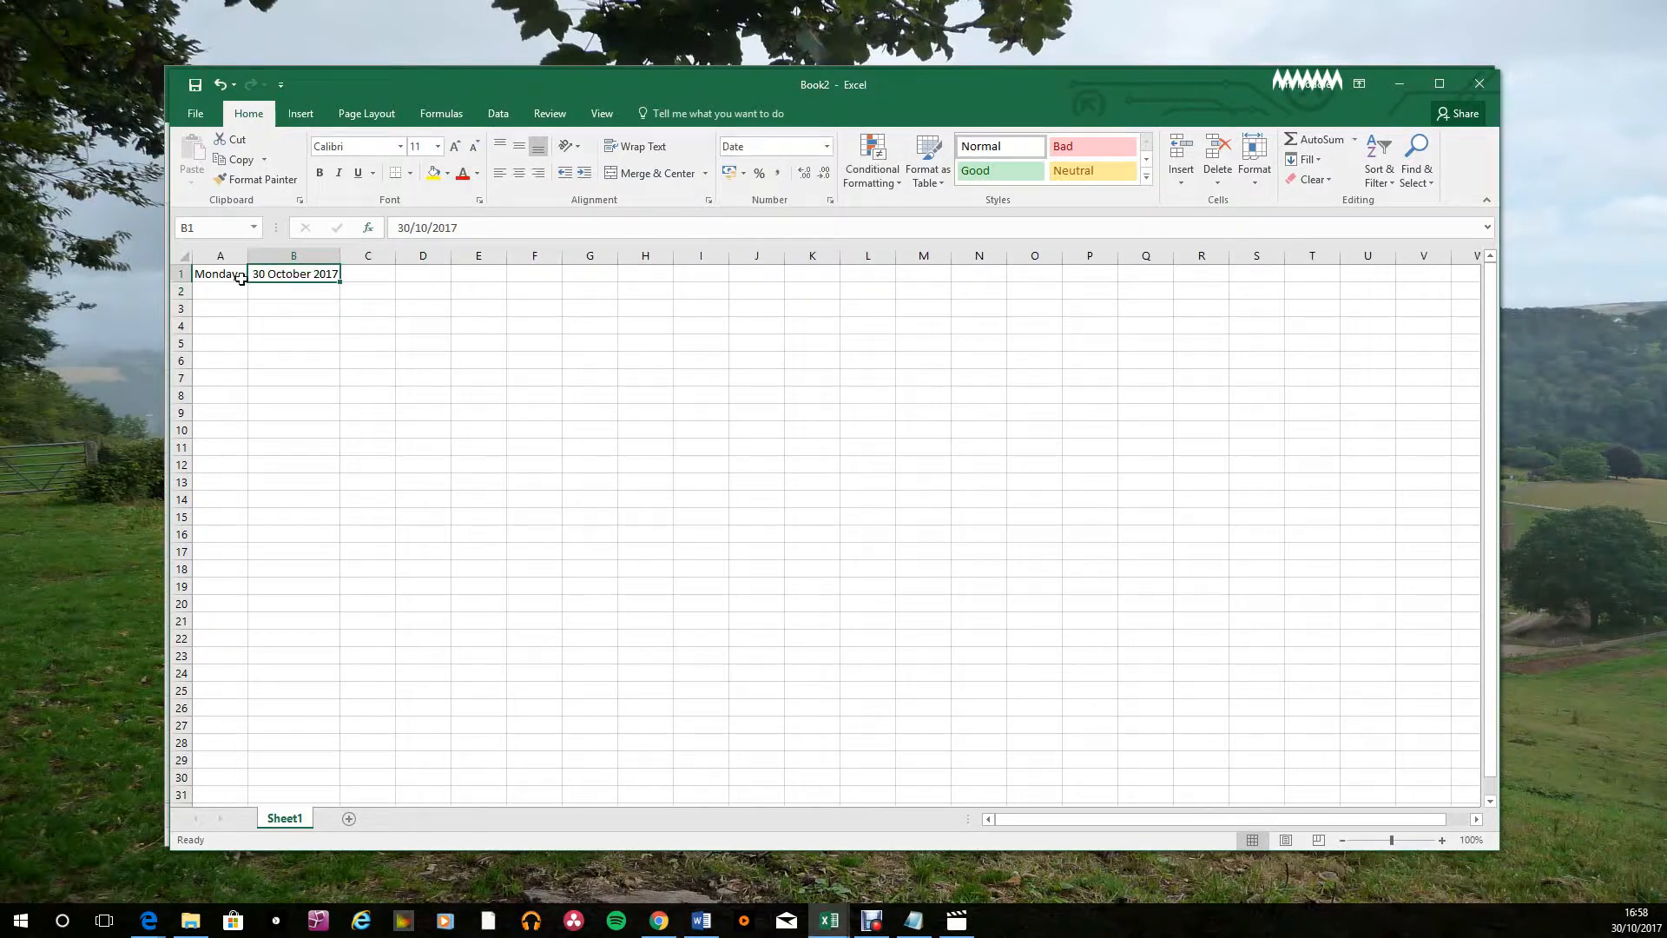
Set the font of A1:B1 to Arial at size 14.
drag(220, 276, 323, 274)
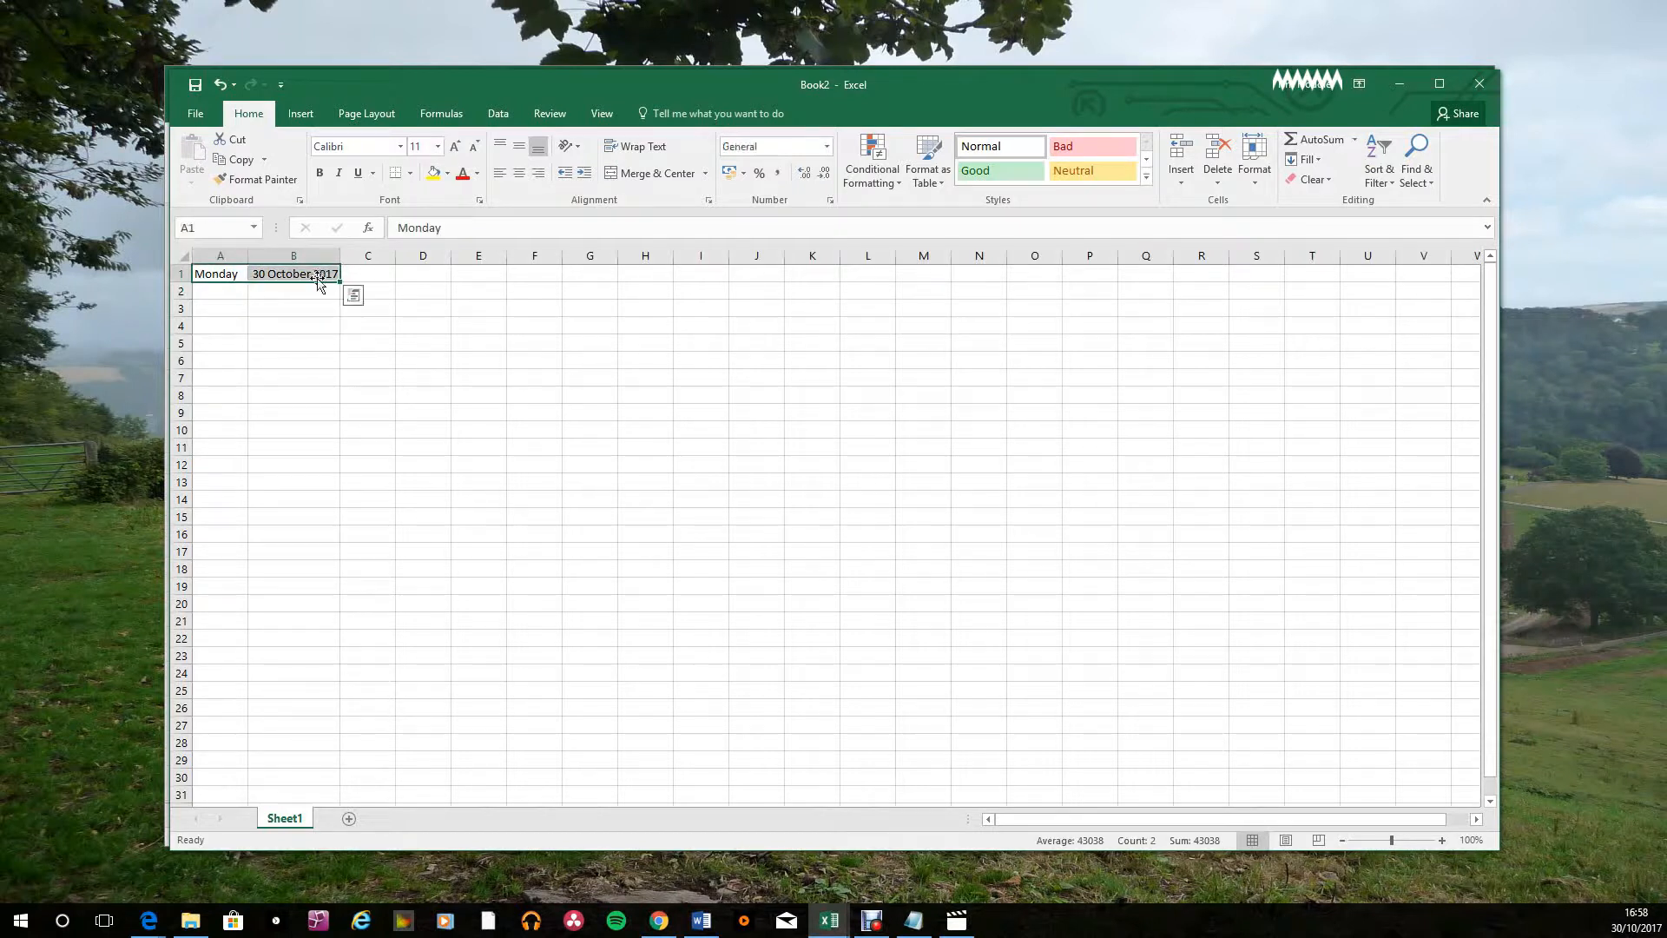
click(401, 146)
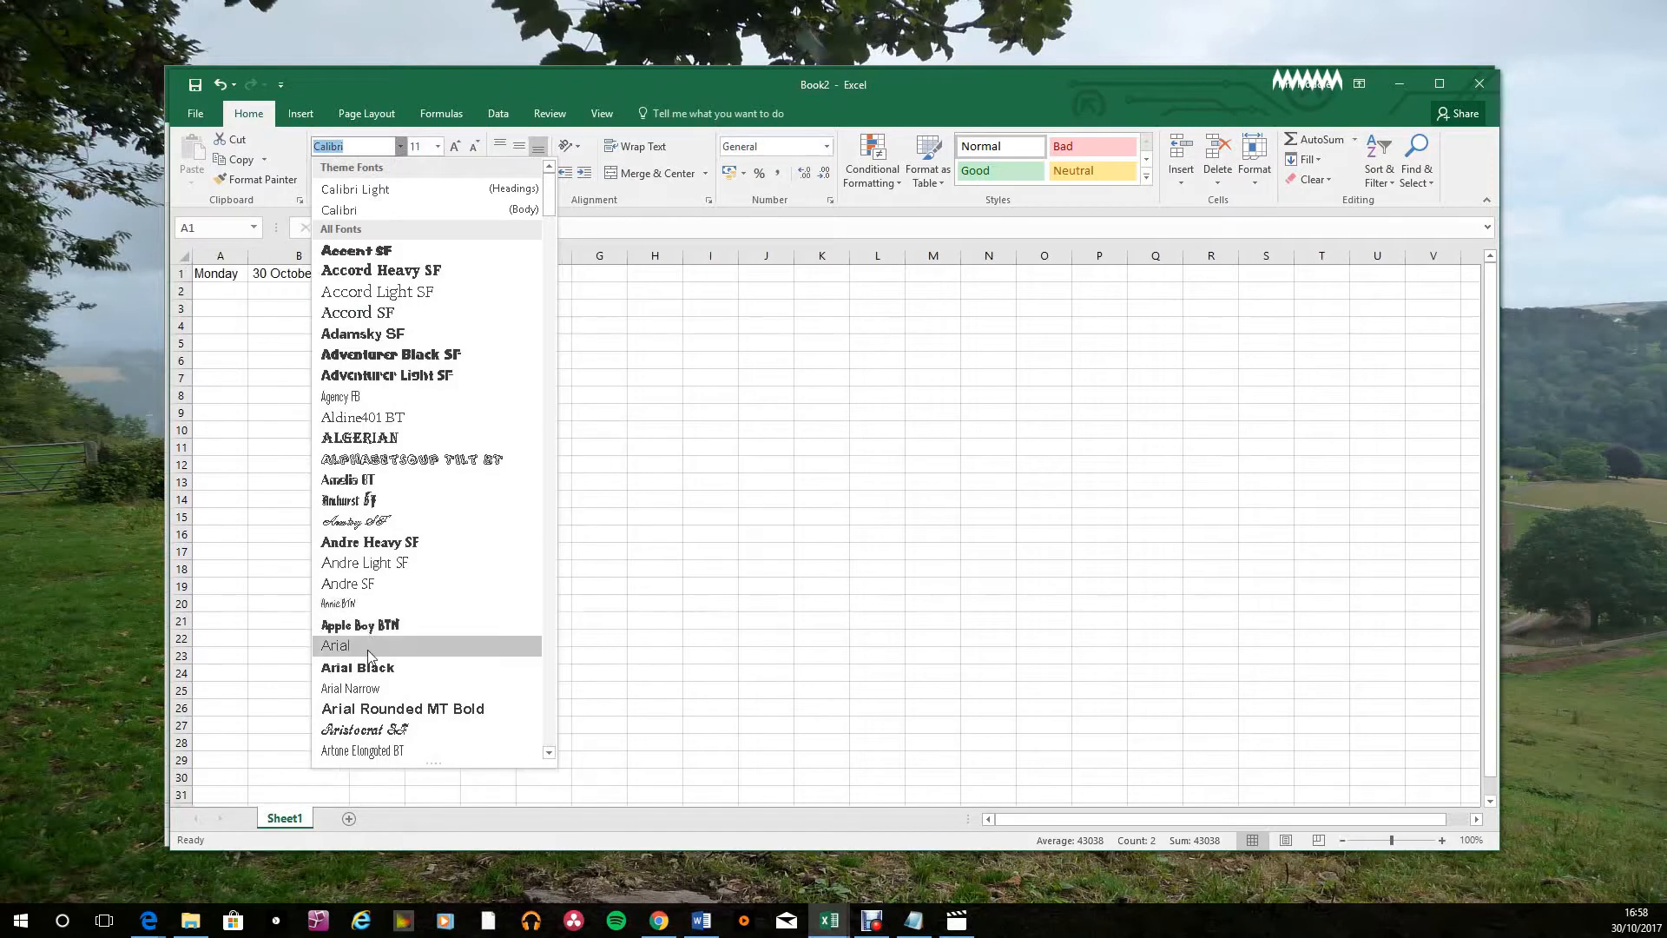
click(347, 645)
click(437, 146)
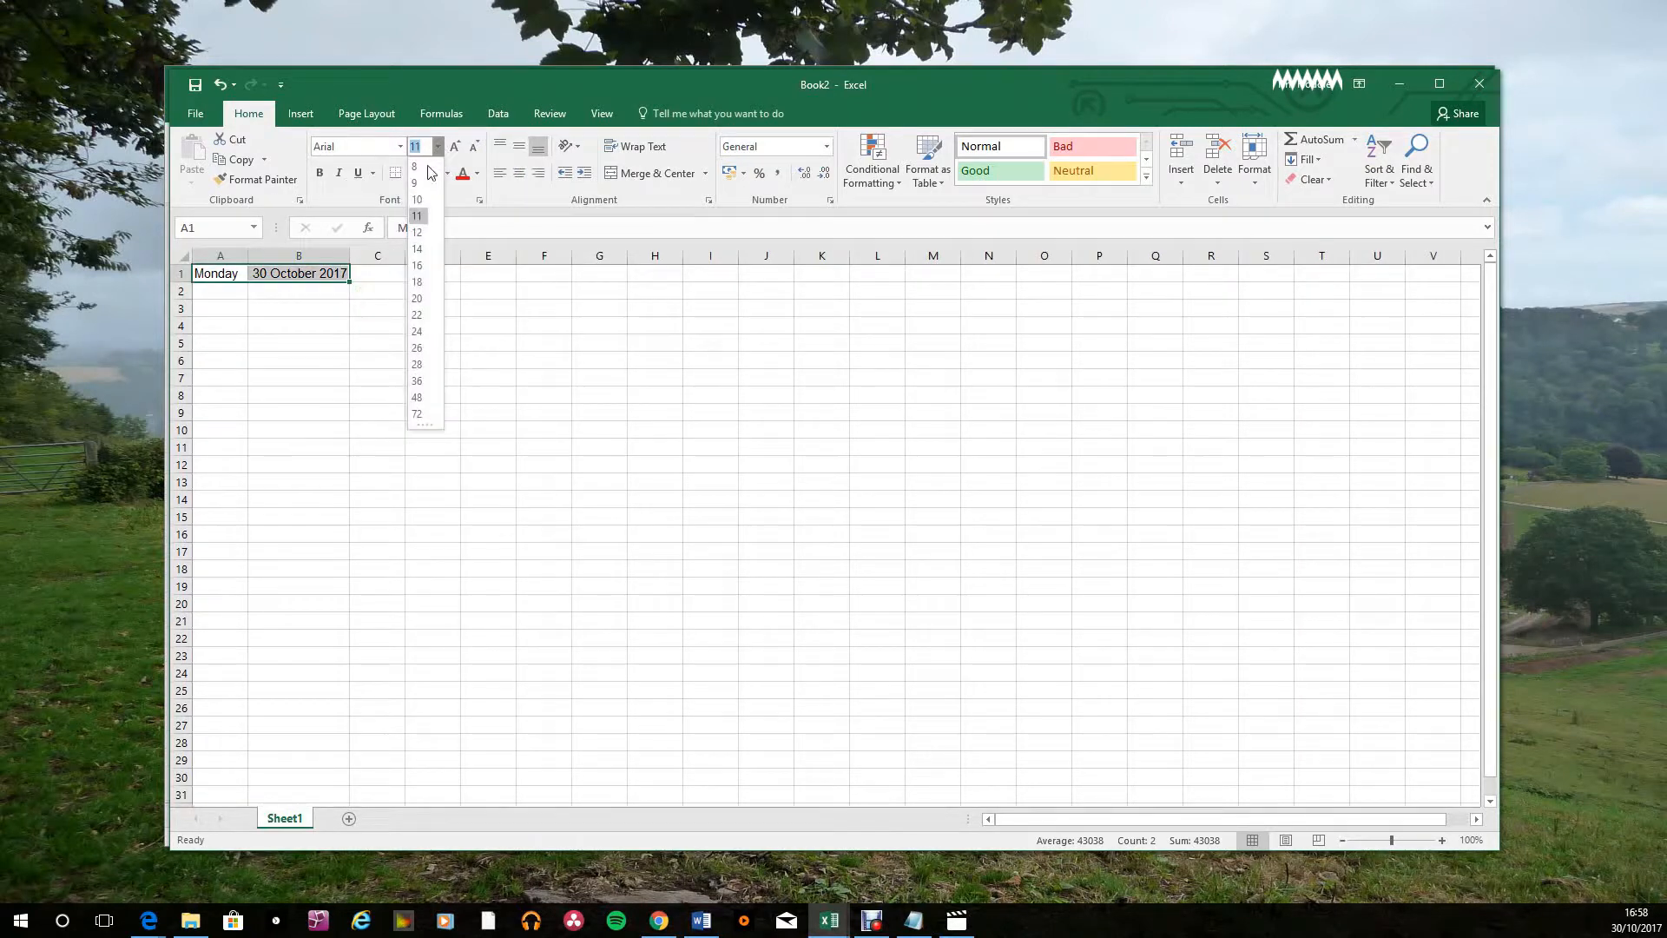
click(416, 248)
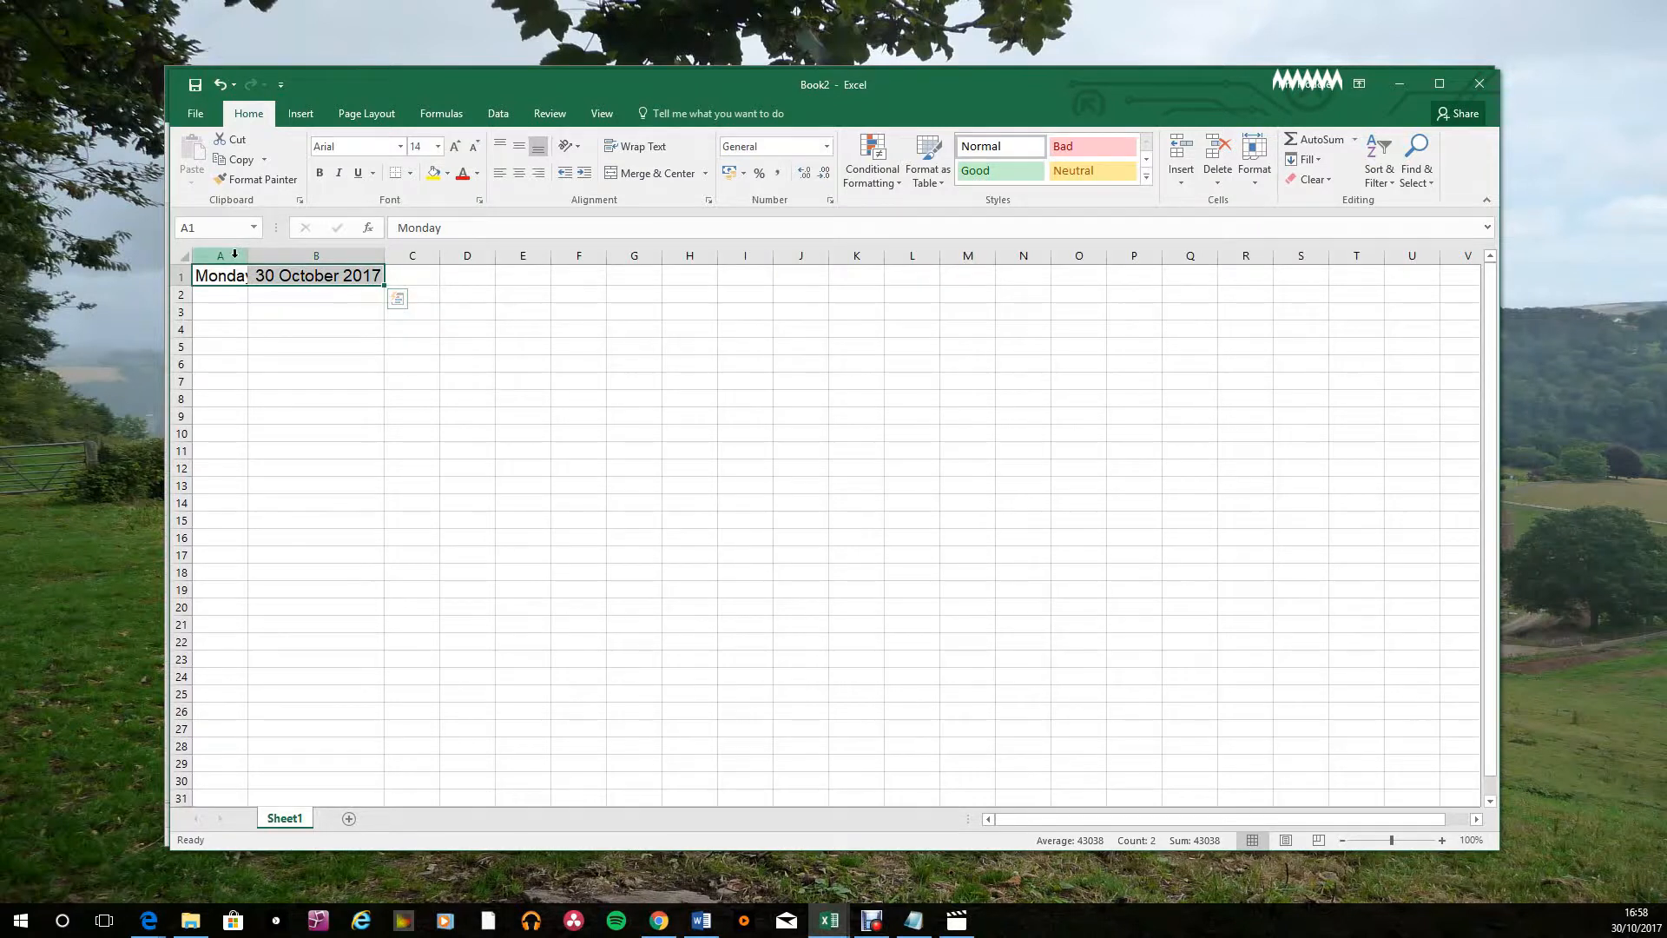
Autofit the widths of columns A and B to the enlarged day and date.
drag(220, 255, 319, 257)
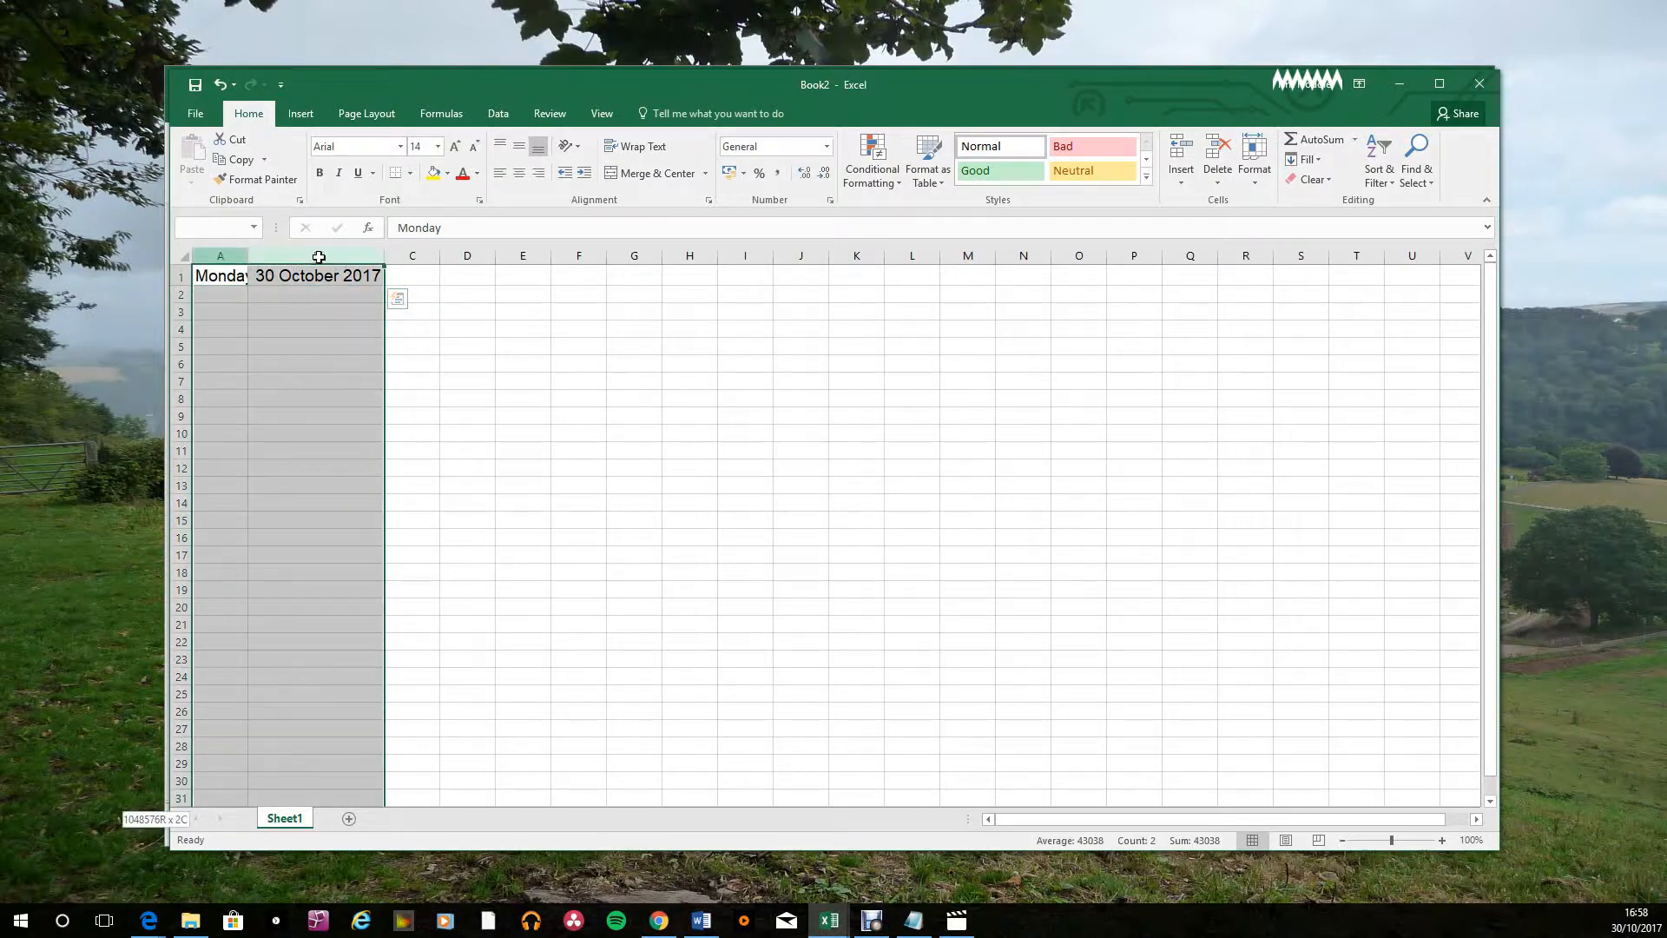
double_click(385, 253)
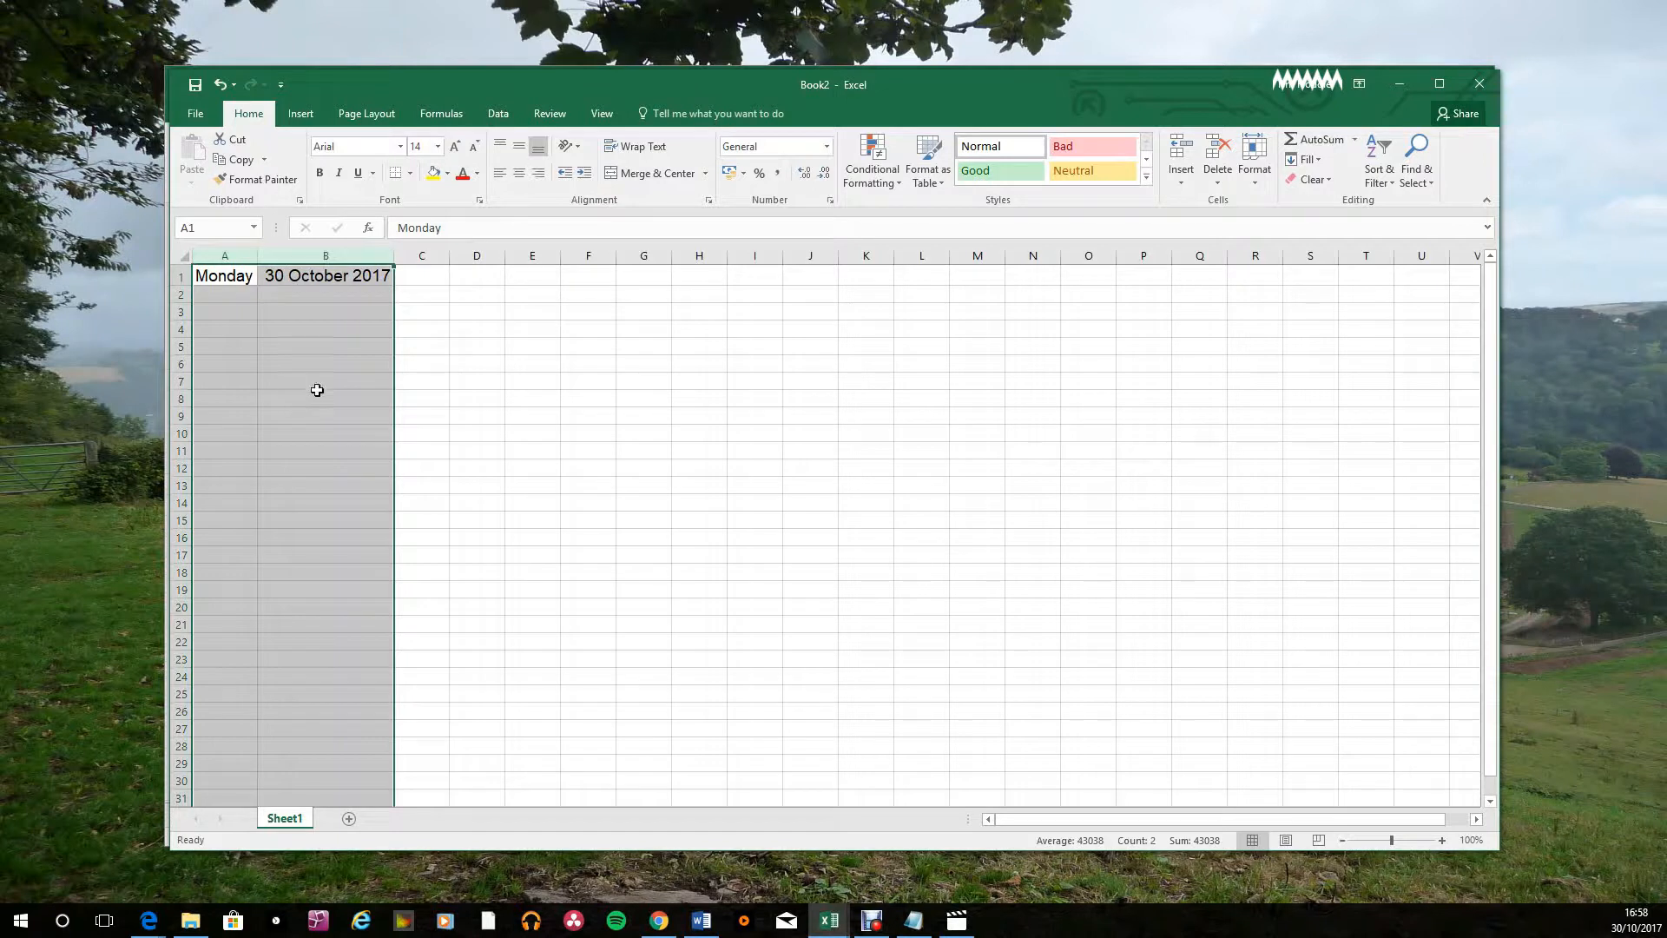
drag(461, 359, 462, 349)
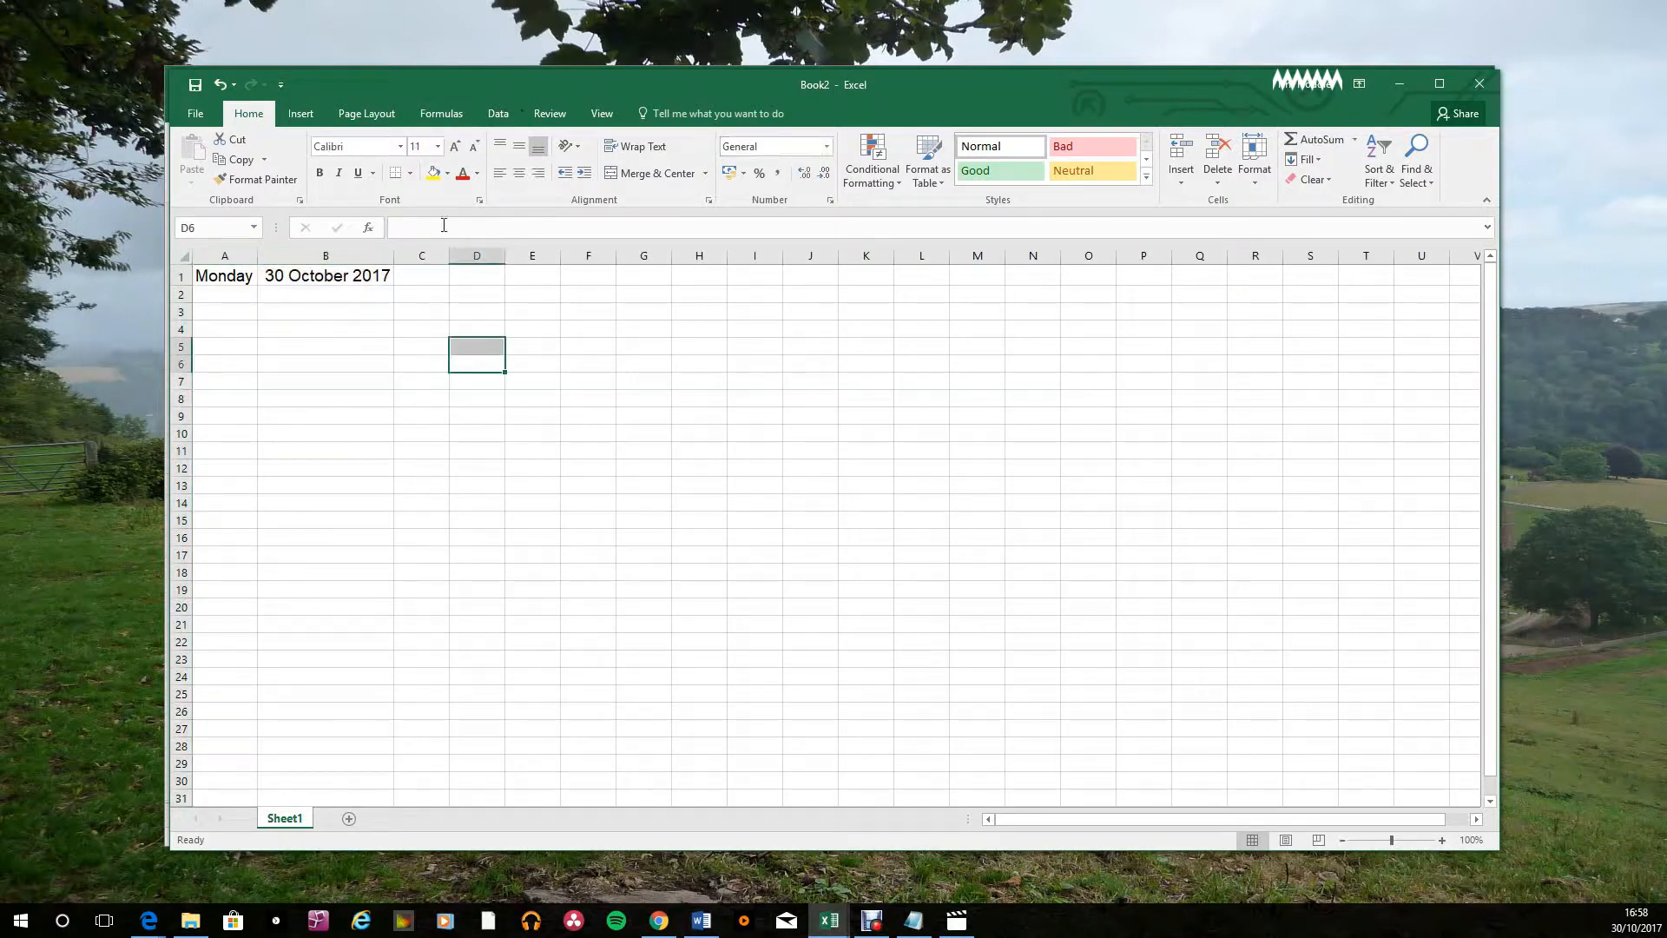
Fill the day and date in A1:B1 down to row 30 and autofit both columns to the resulting entries.
drag(226, 276, 365, 278)
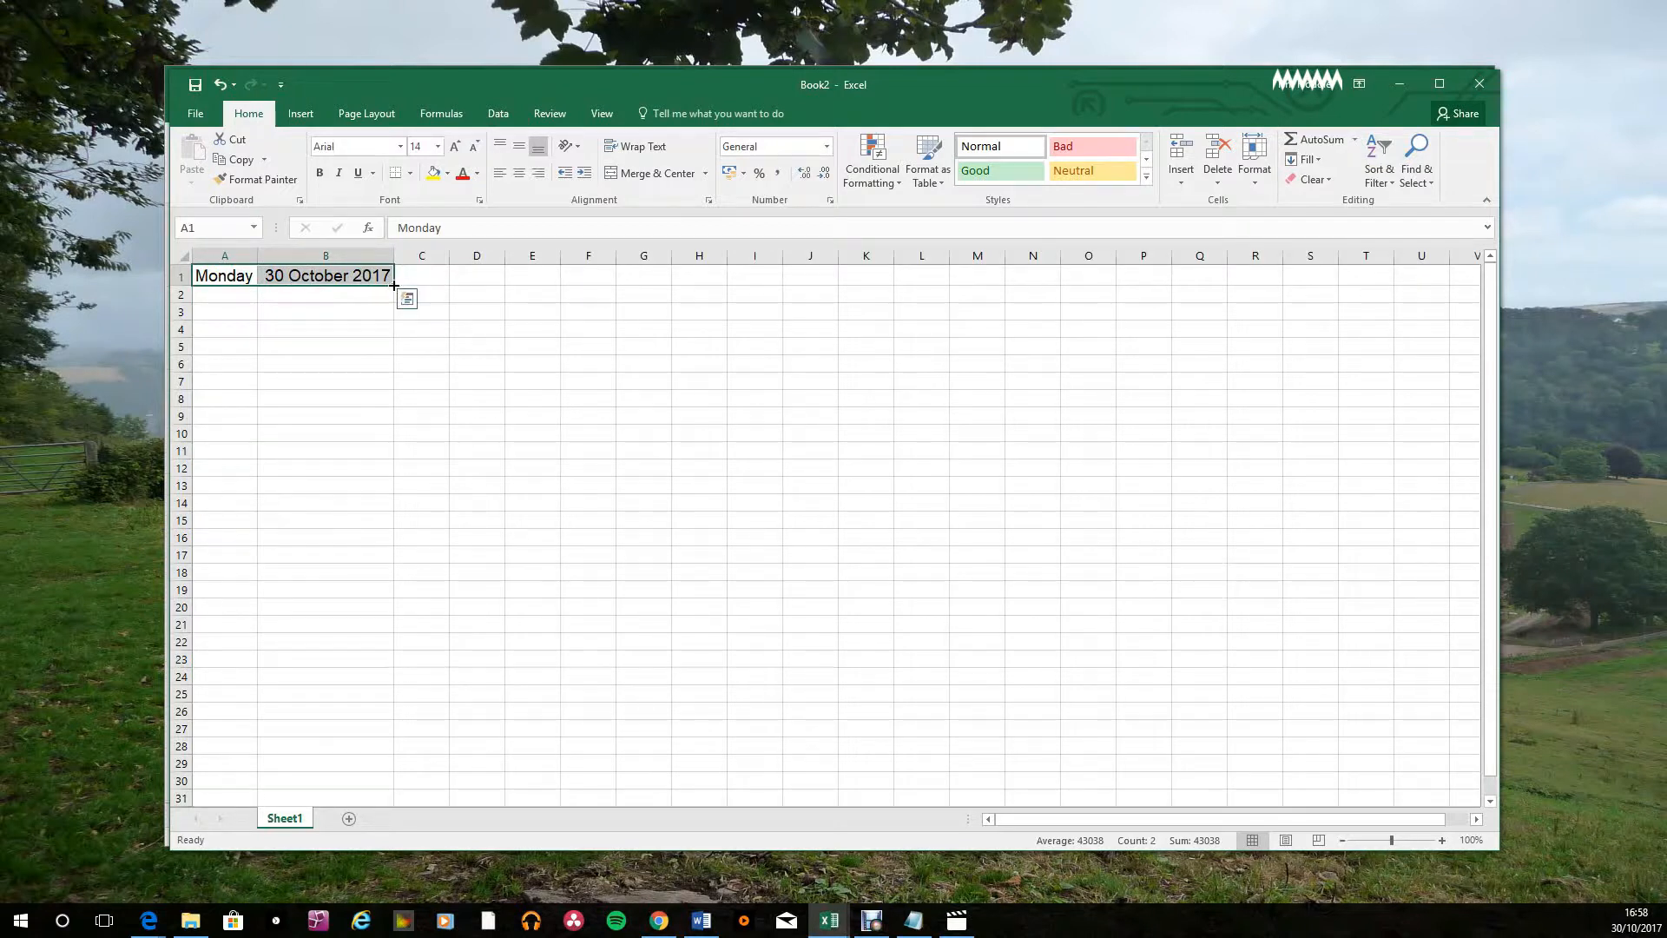
drag(394, 285, 336, 784)
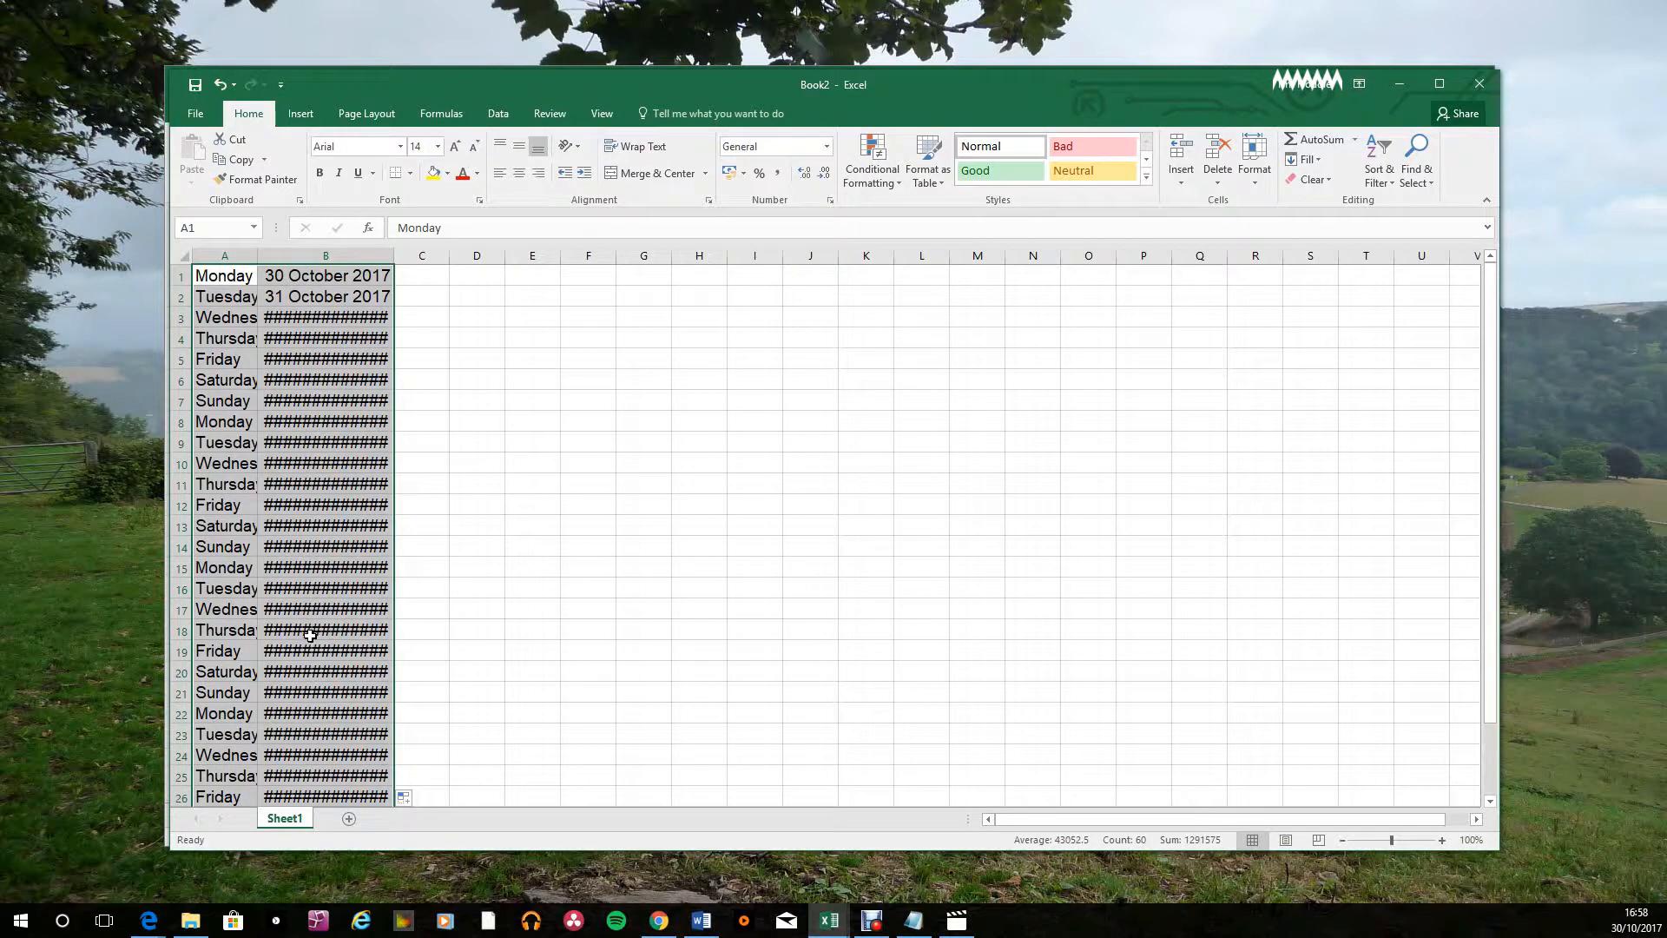
click(228, 254)
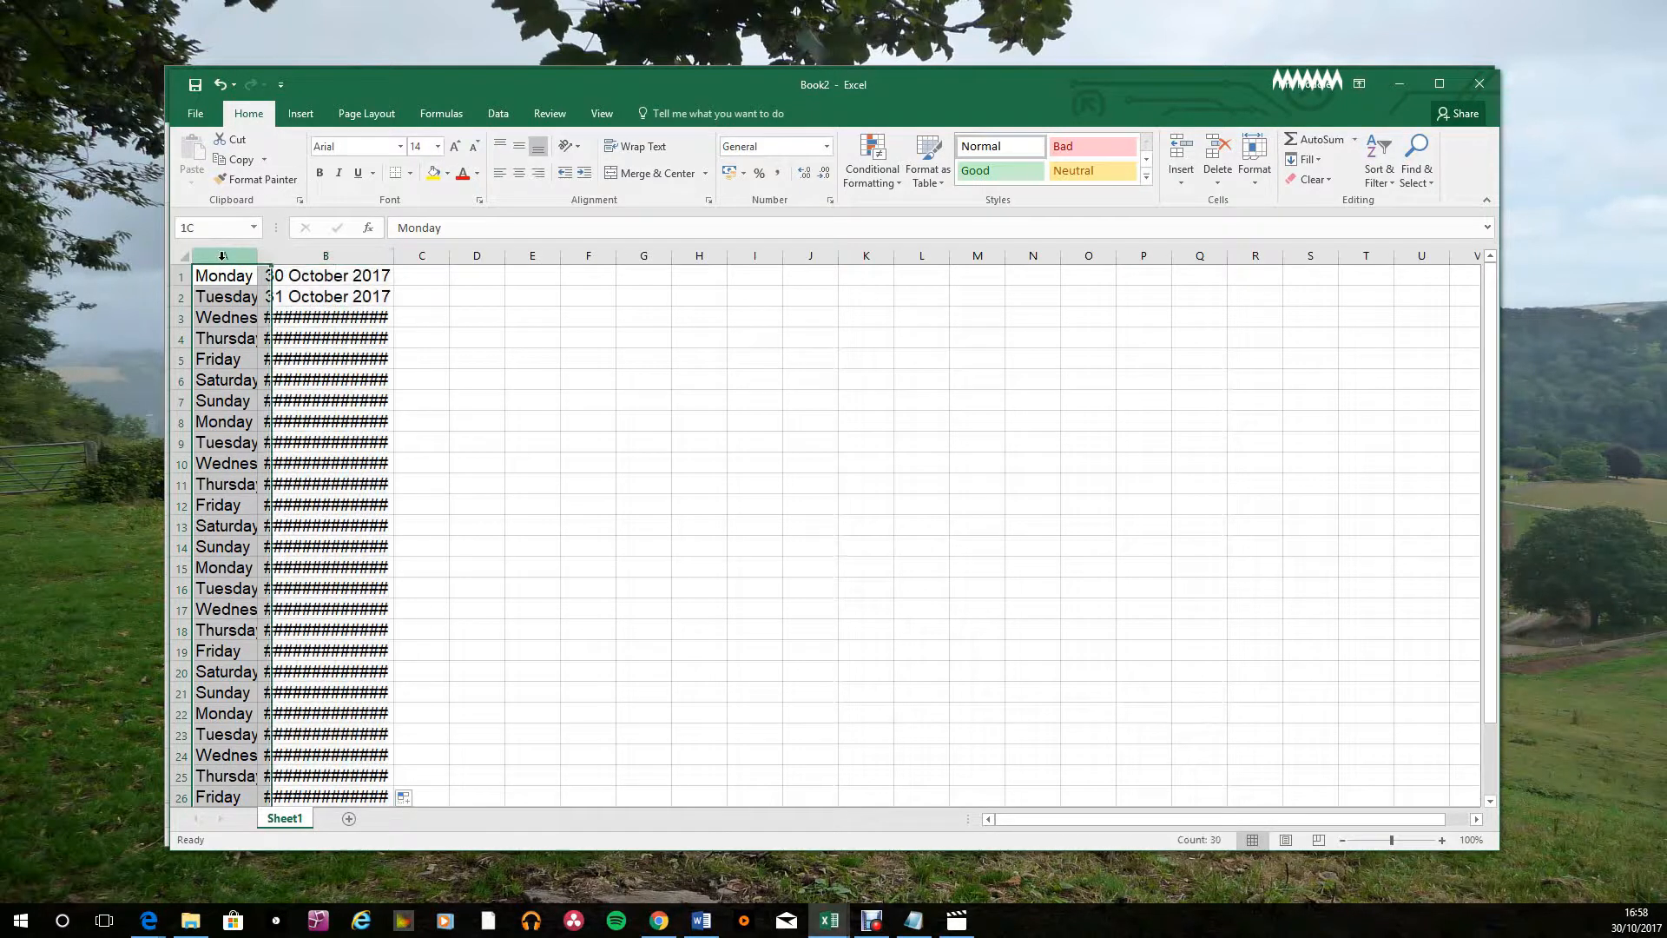
drag(252, 257, 390, 256)
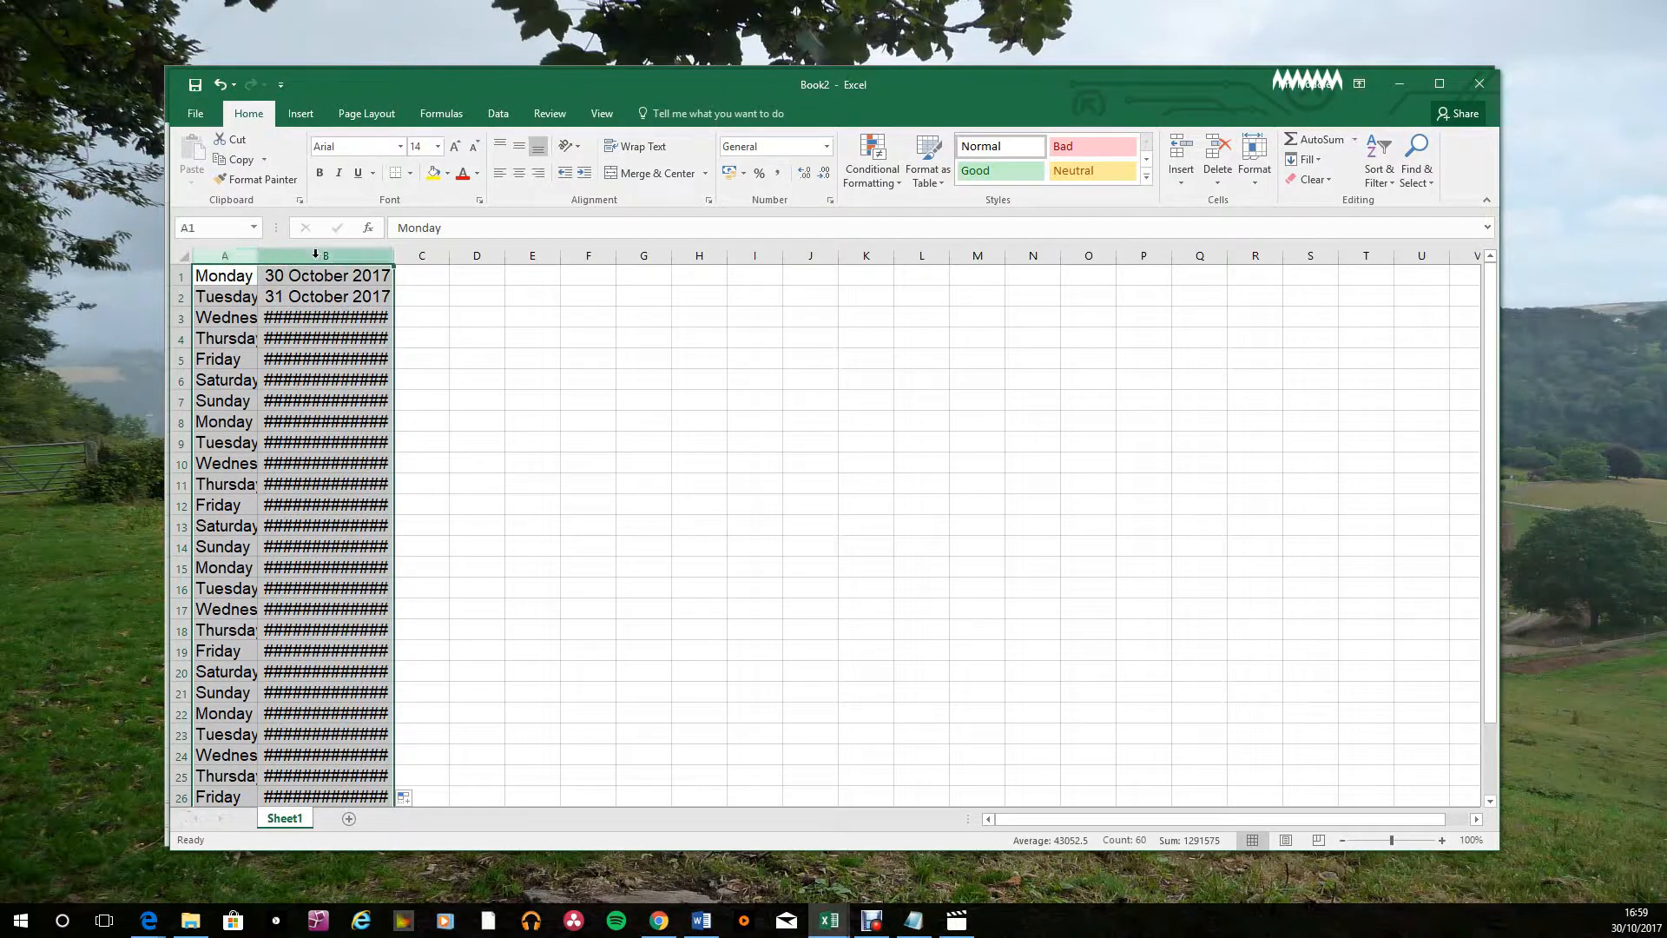
double_click(393, 255)
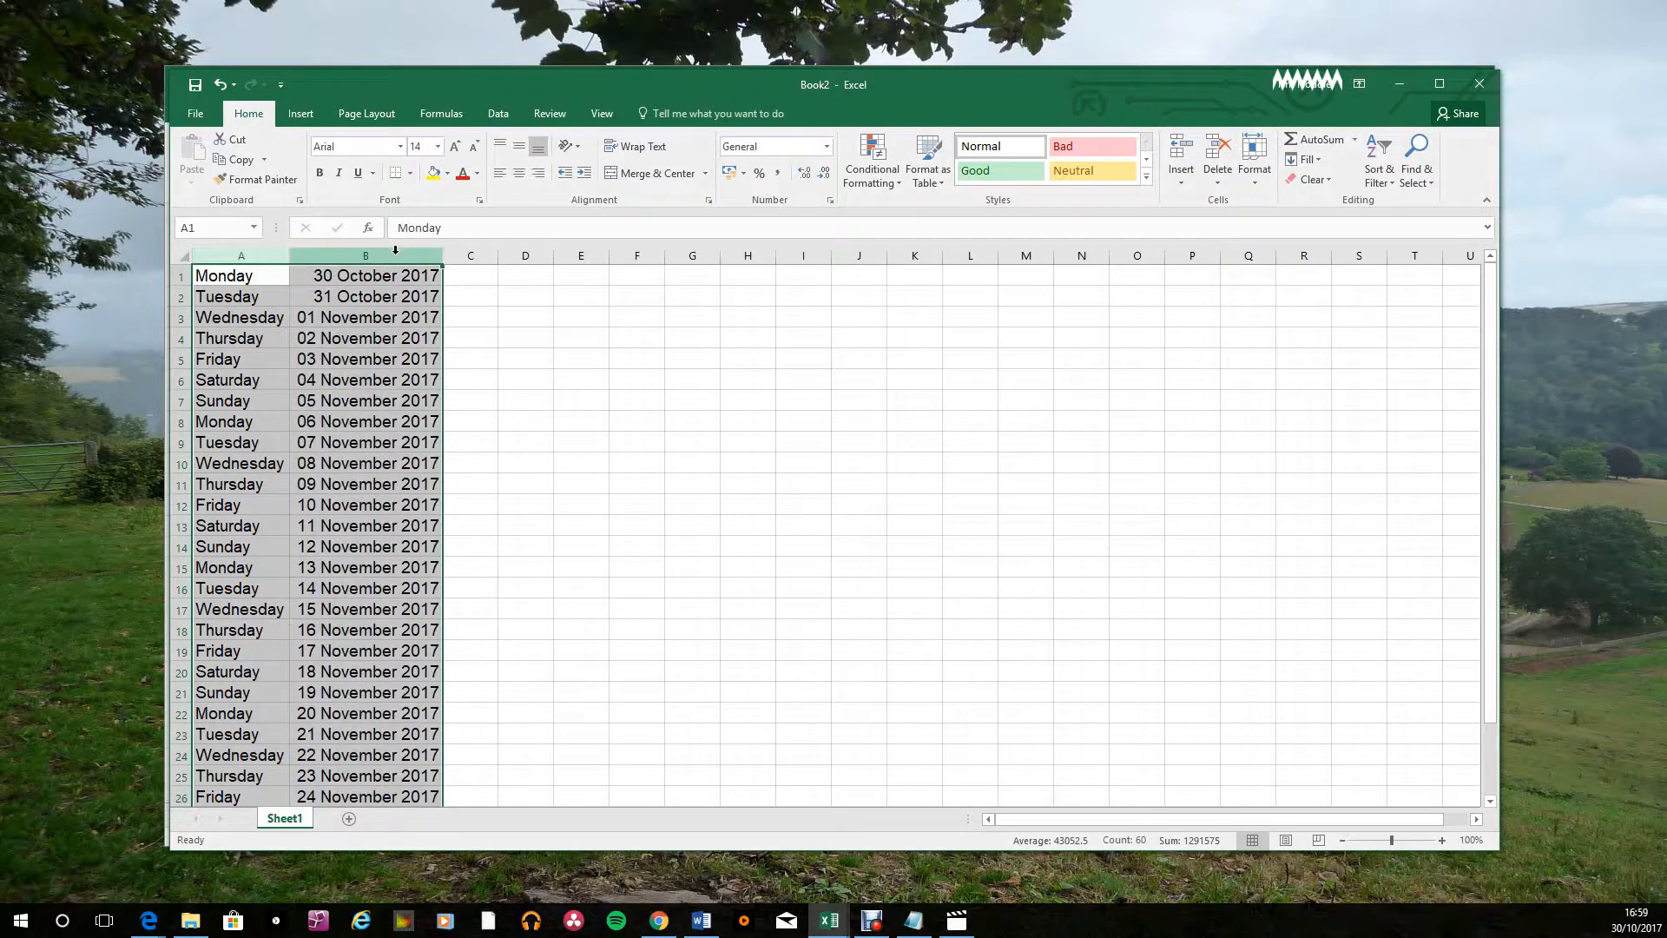
click(542, 330)
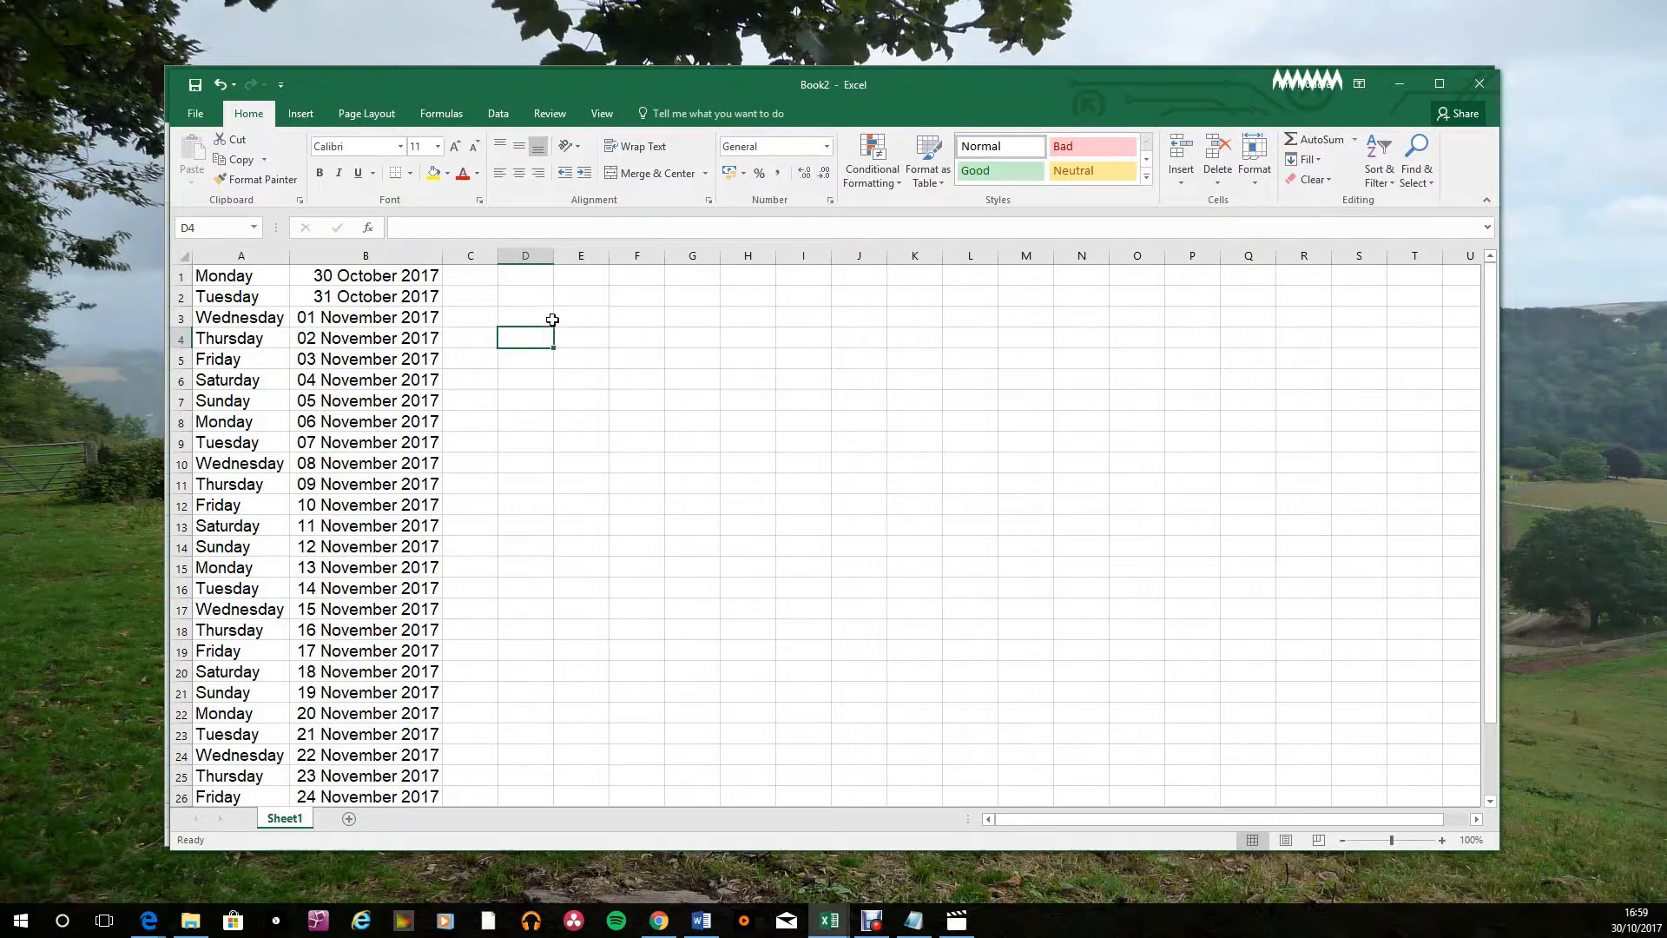
Extend the day and date series from row 30 to row 48, and on down to row 64.
scroll(356, 314, down, 7)
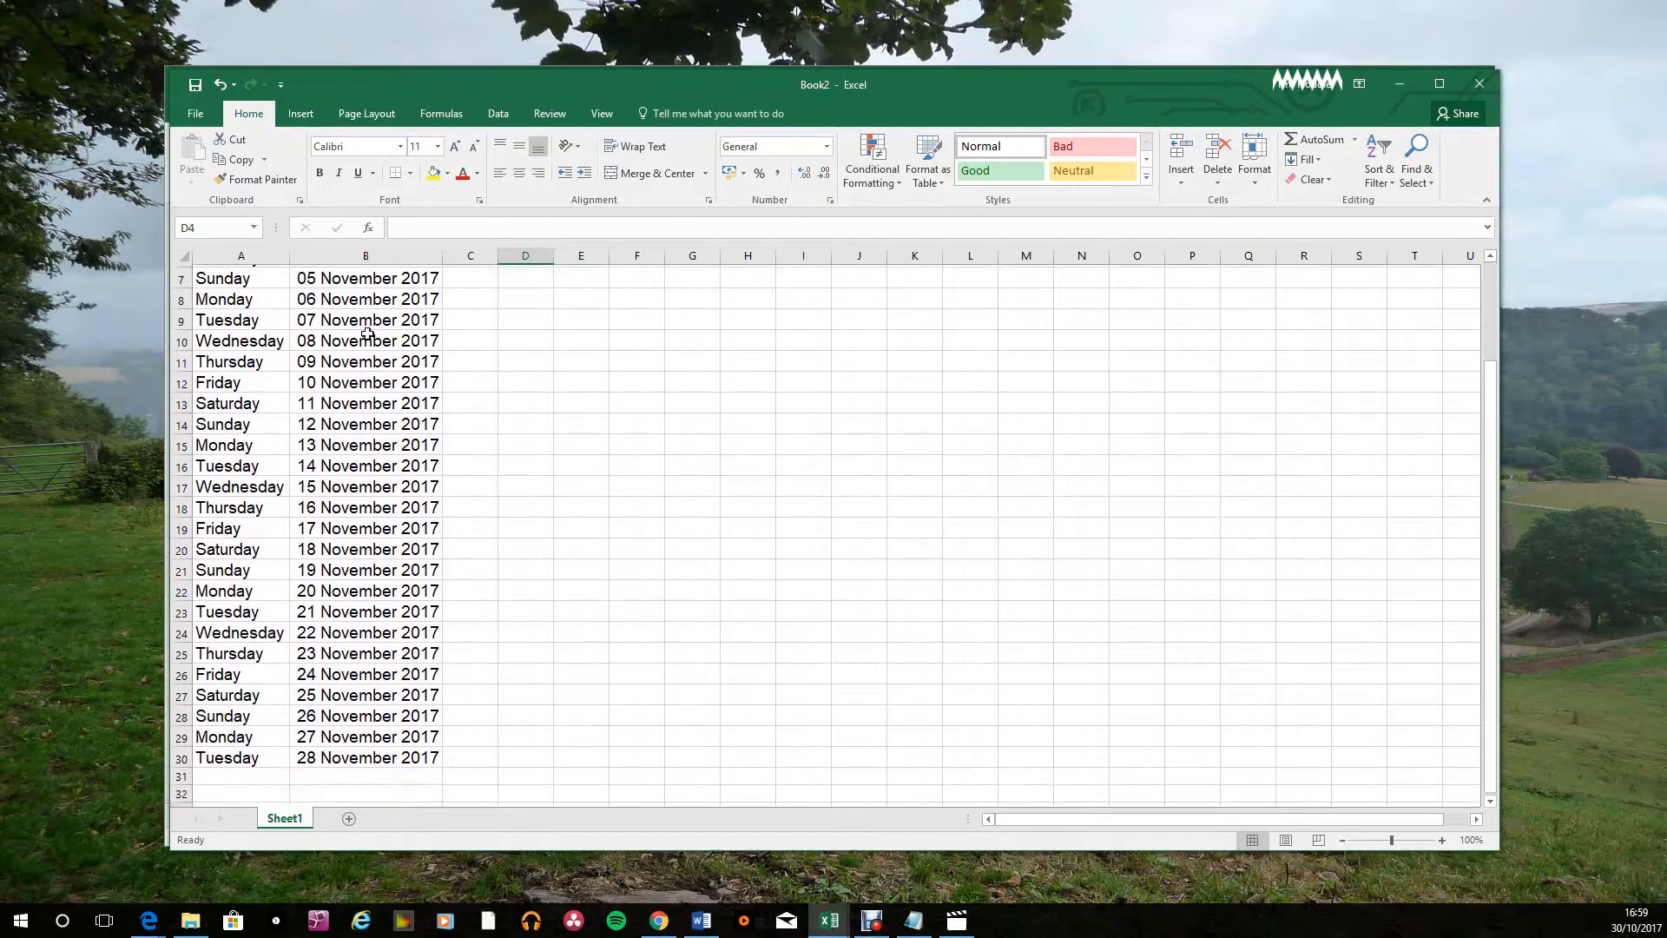
drag(242, 443, 409, 803)
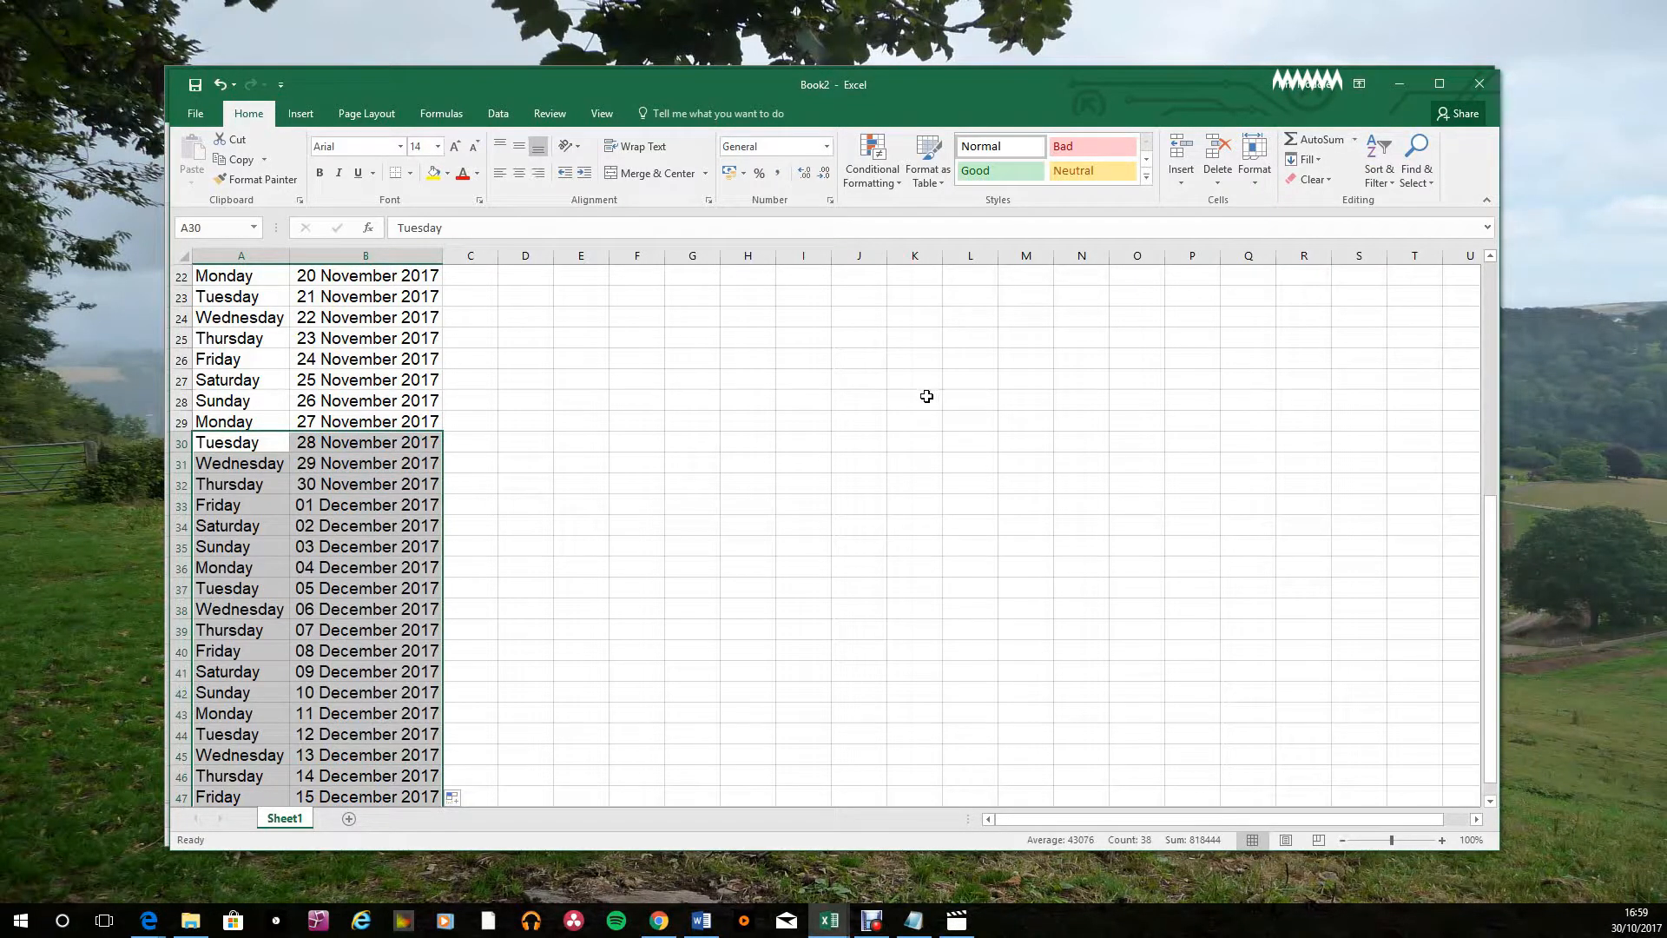
scroll(891, 410, down, 4)
scroll(868, 417, down, 4)
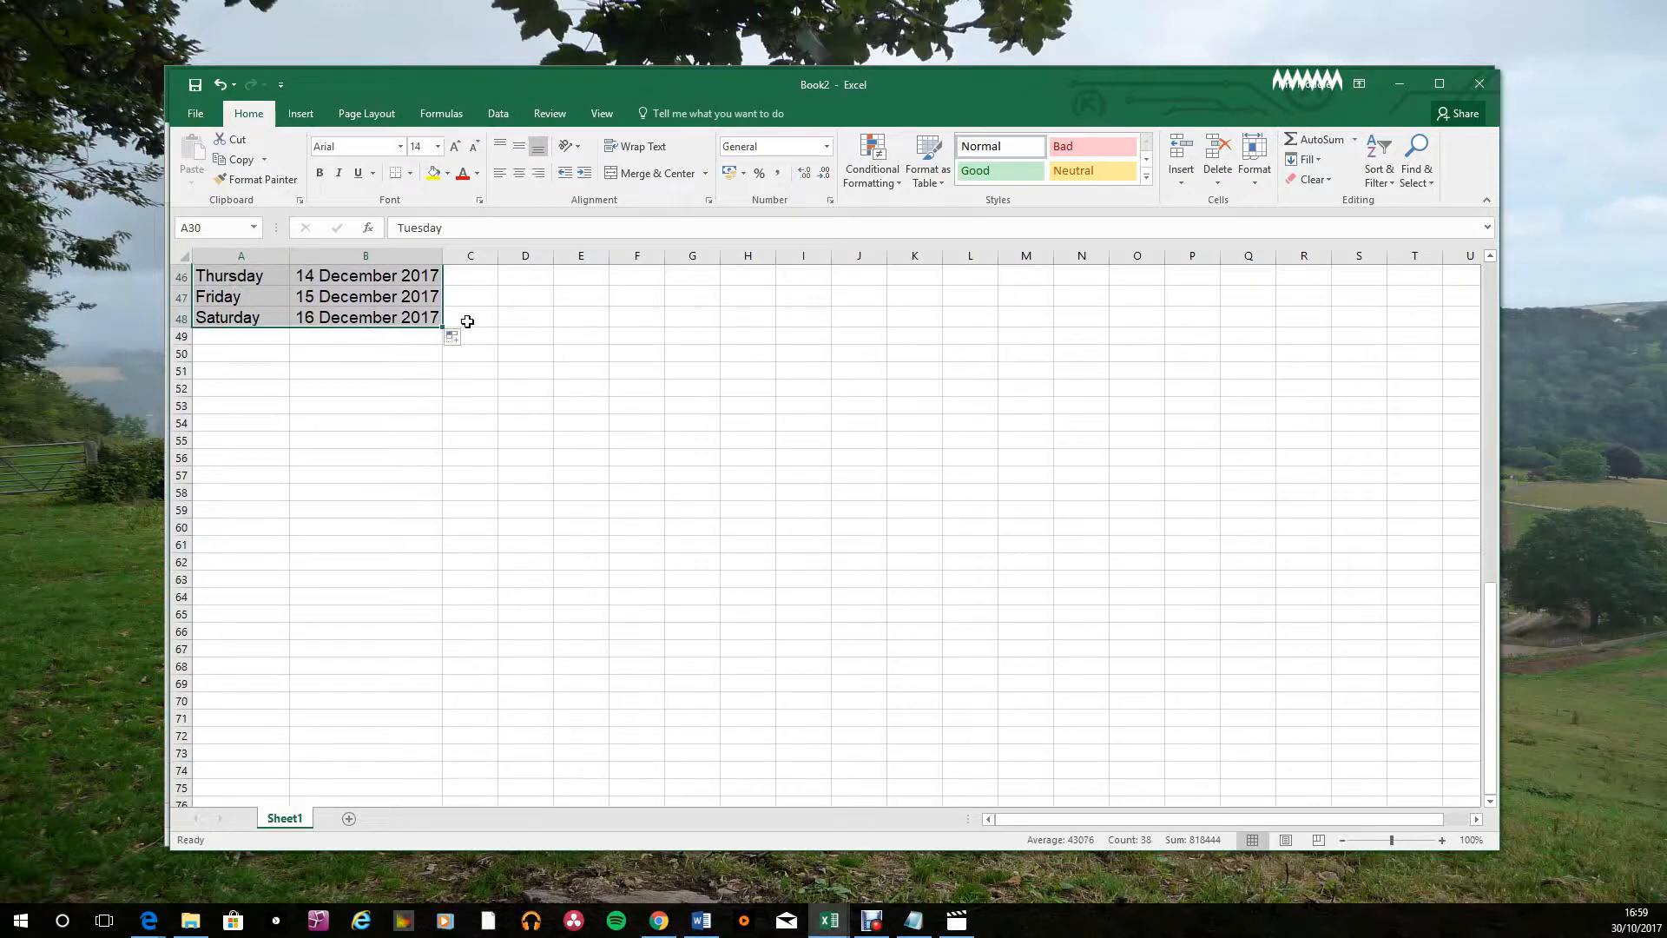
drag(441, 325, 406, 605)
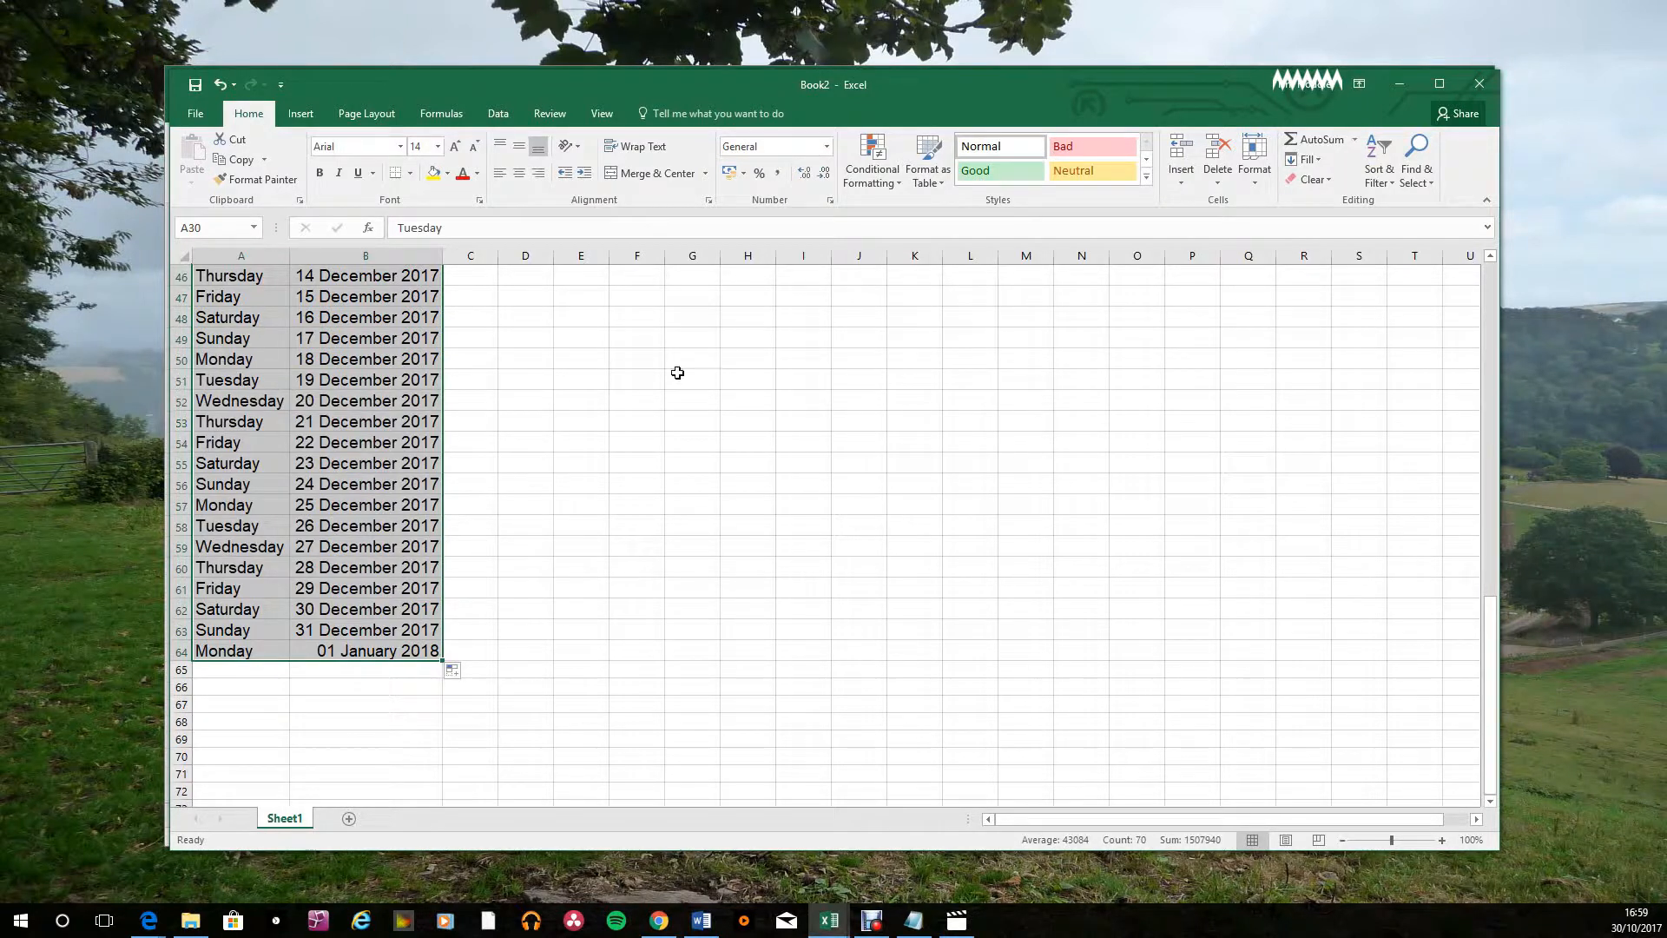
click(560, 421)
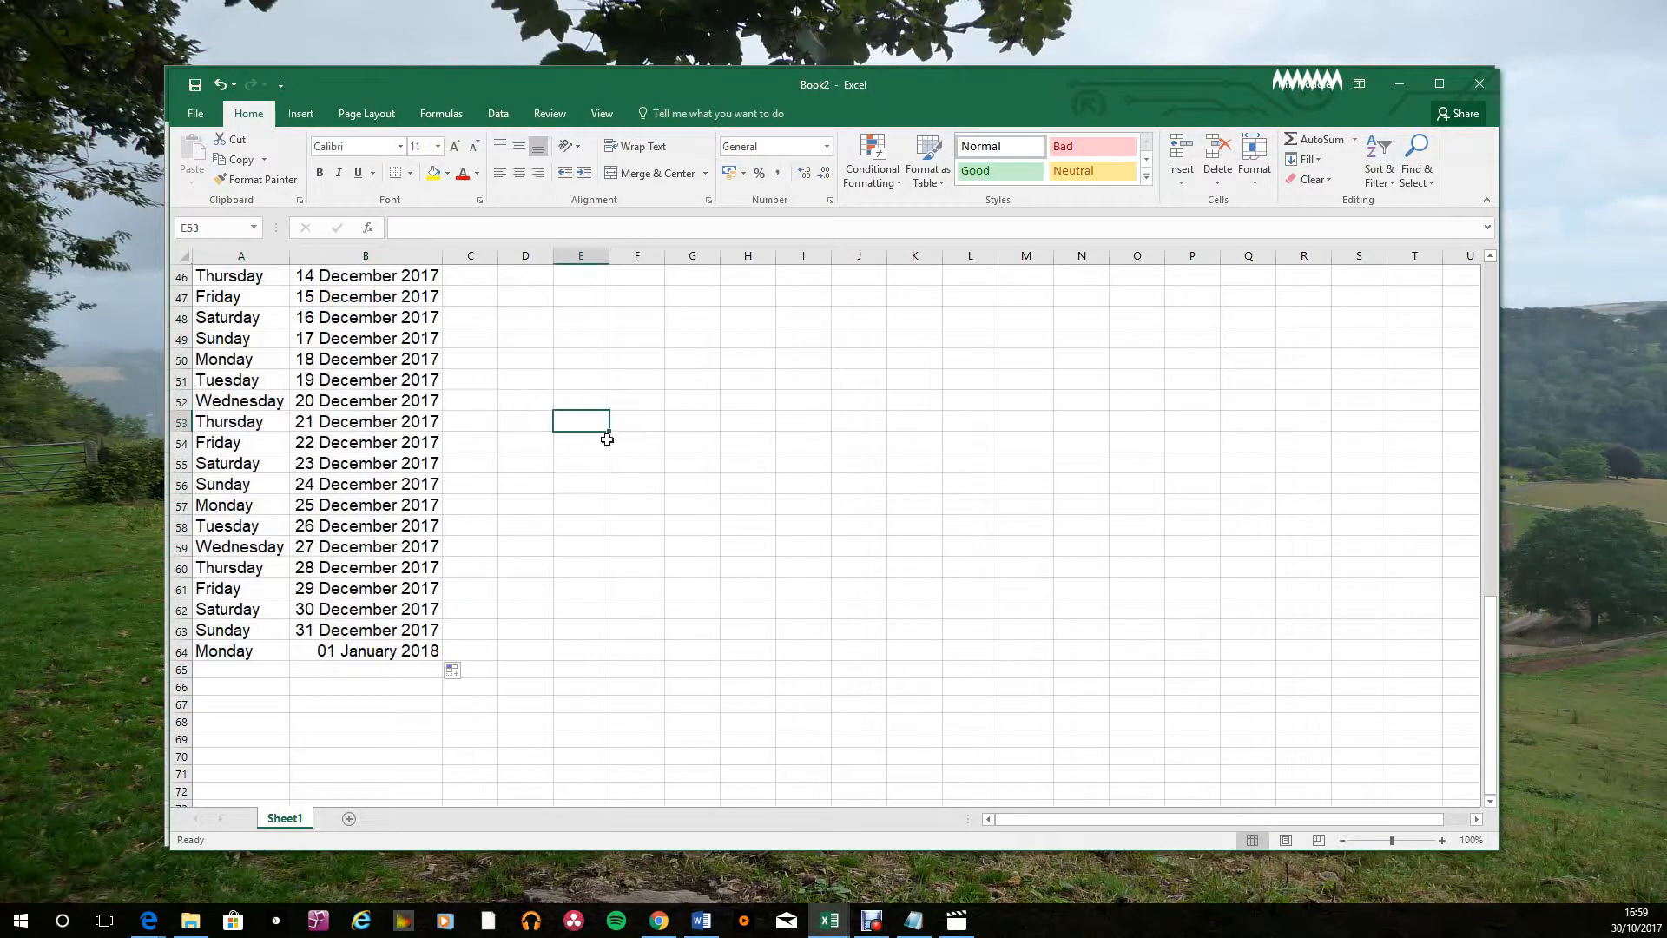
scroll(782, 443, up, 15)
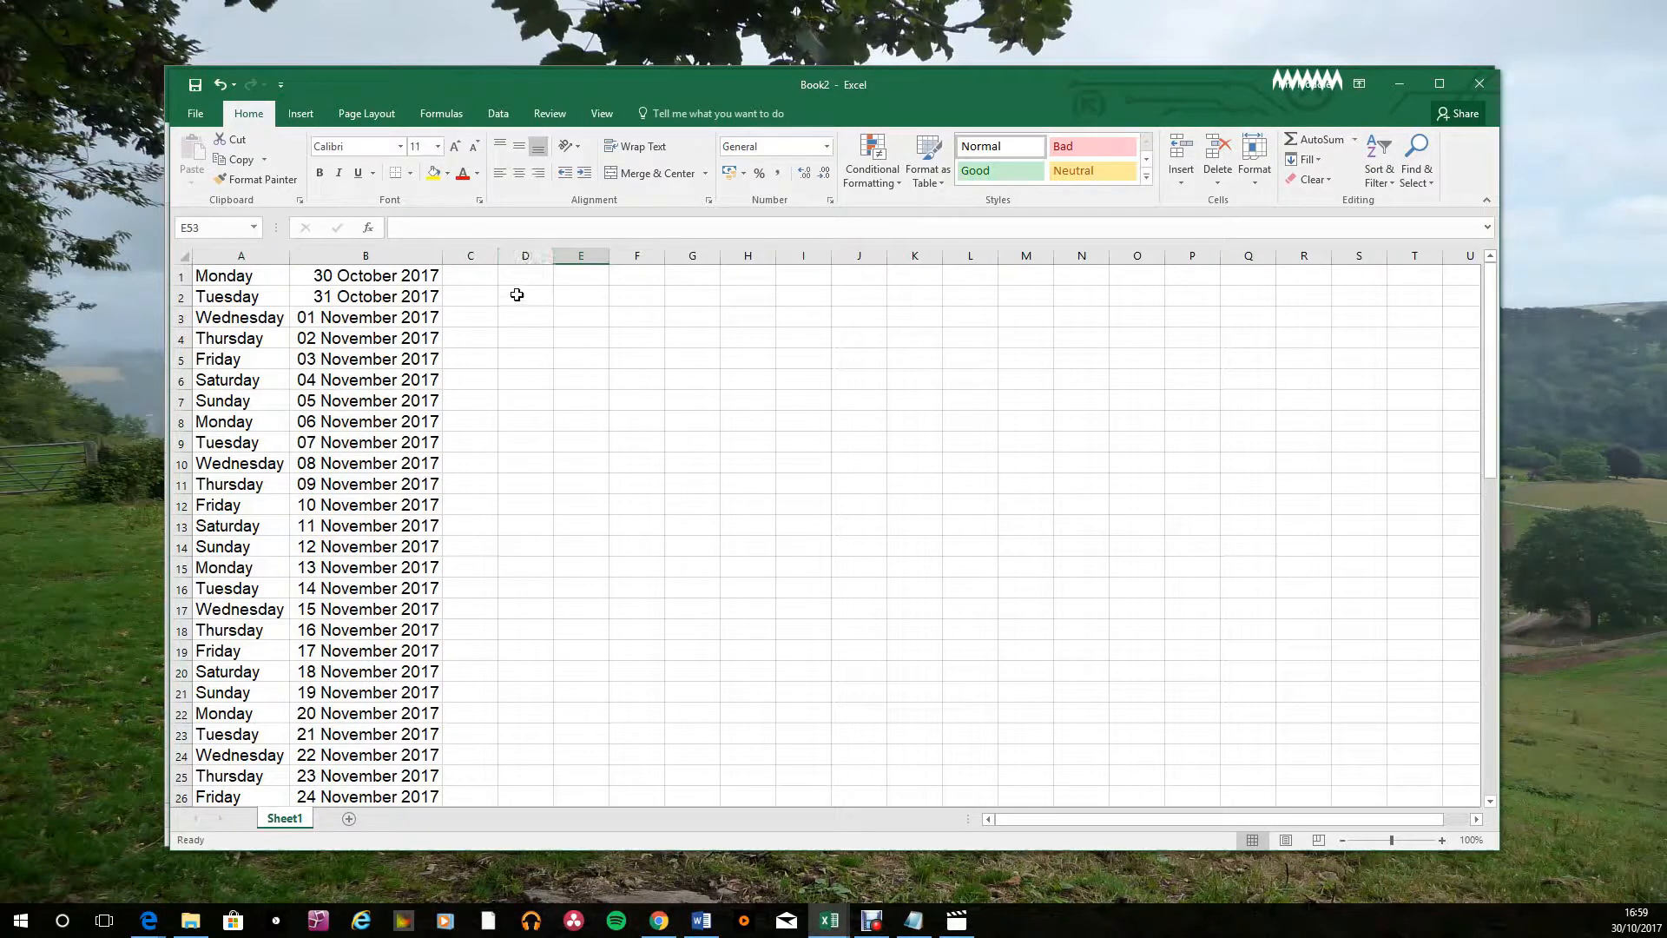
Enter the starting numbers 1 in F5 and 3 in F6.
click(641, 358)
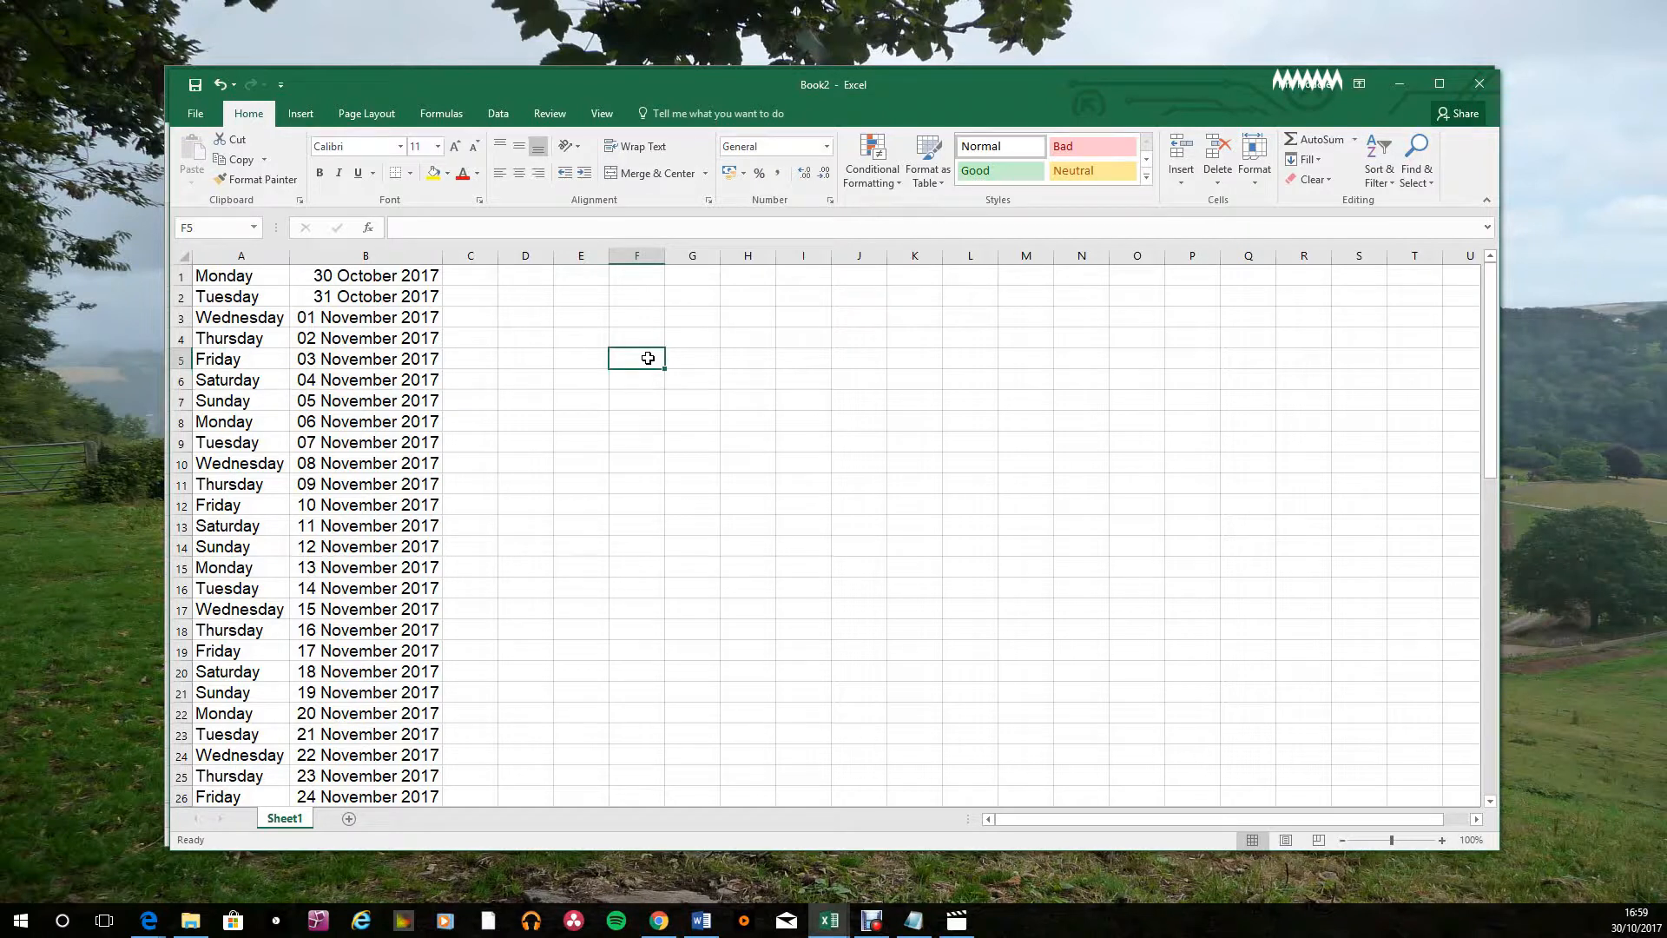
text(1)
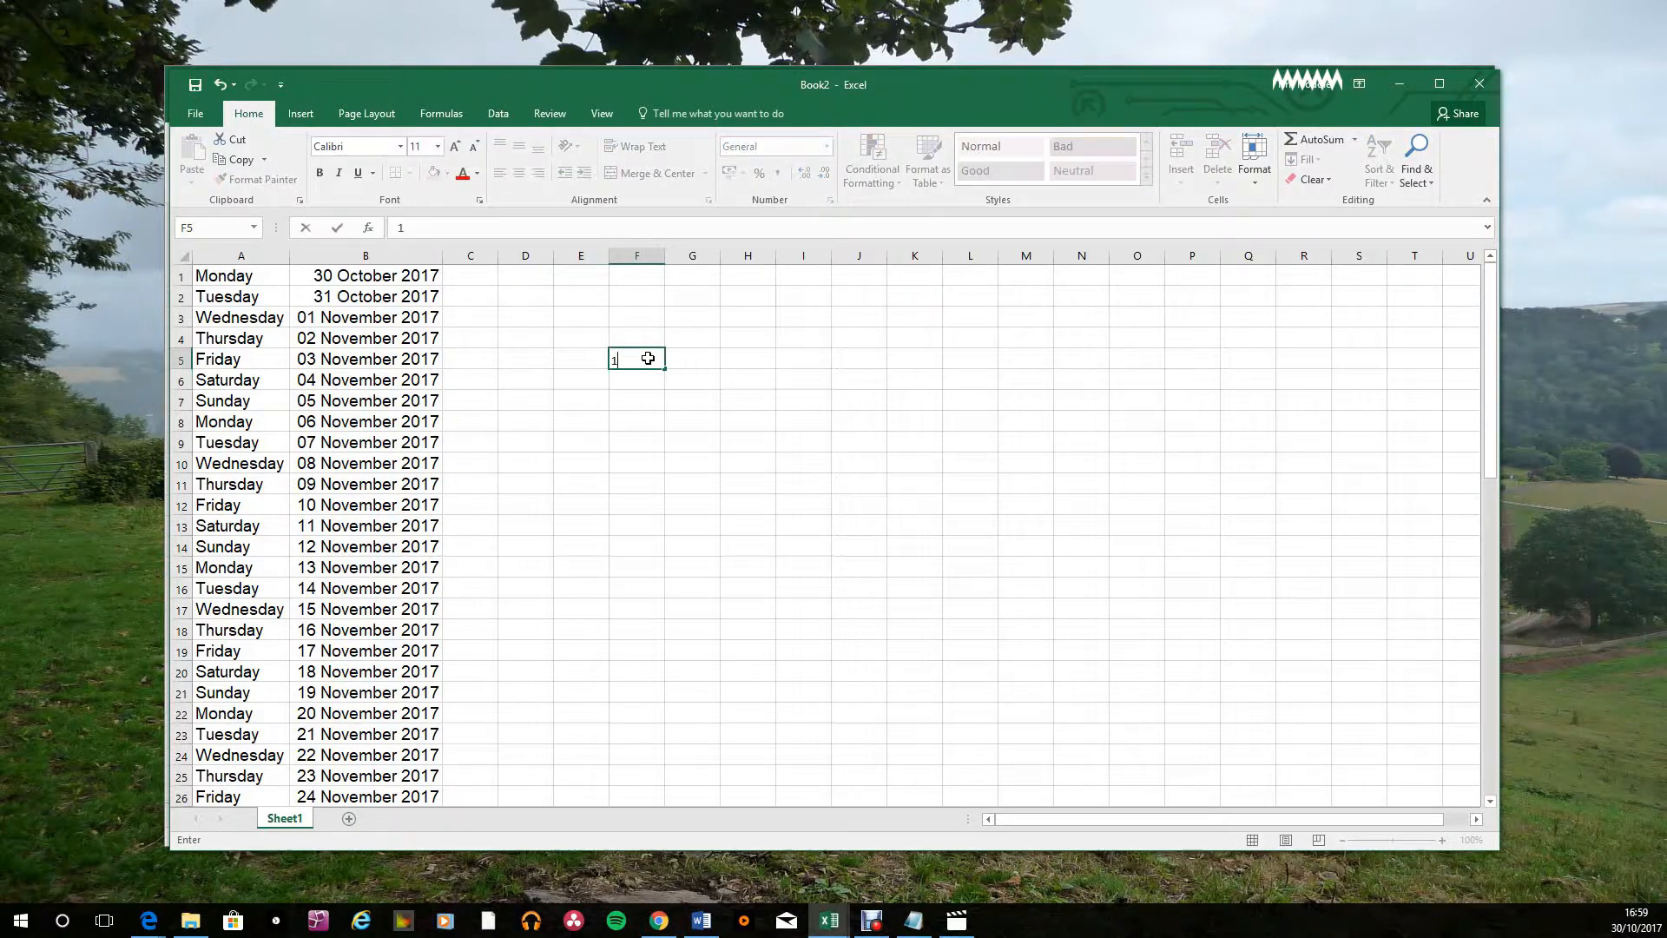
key(Return)
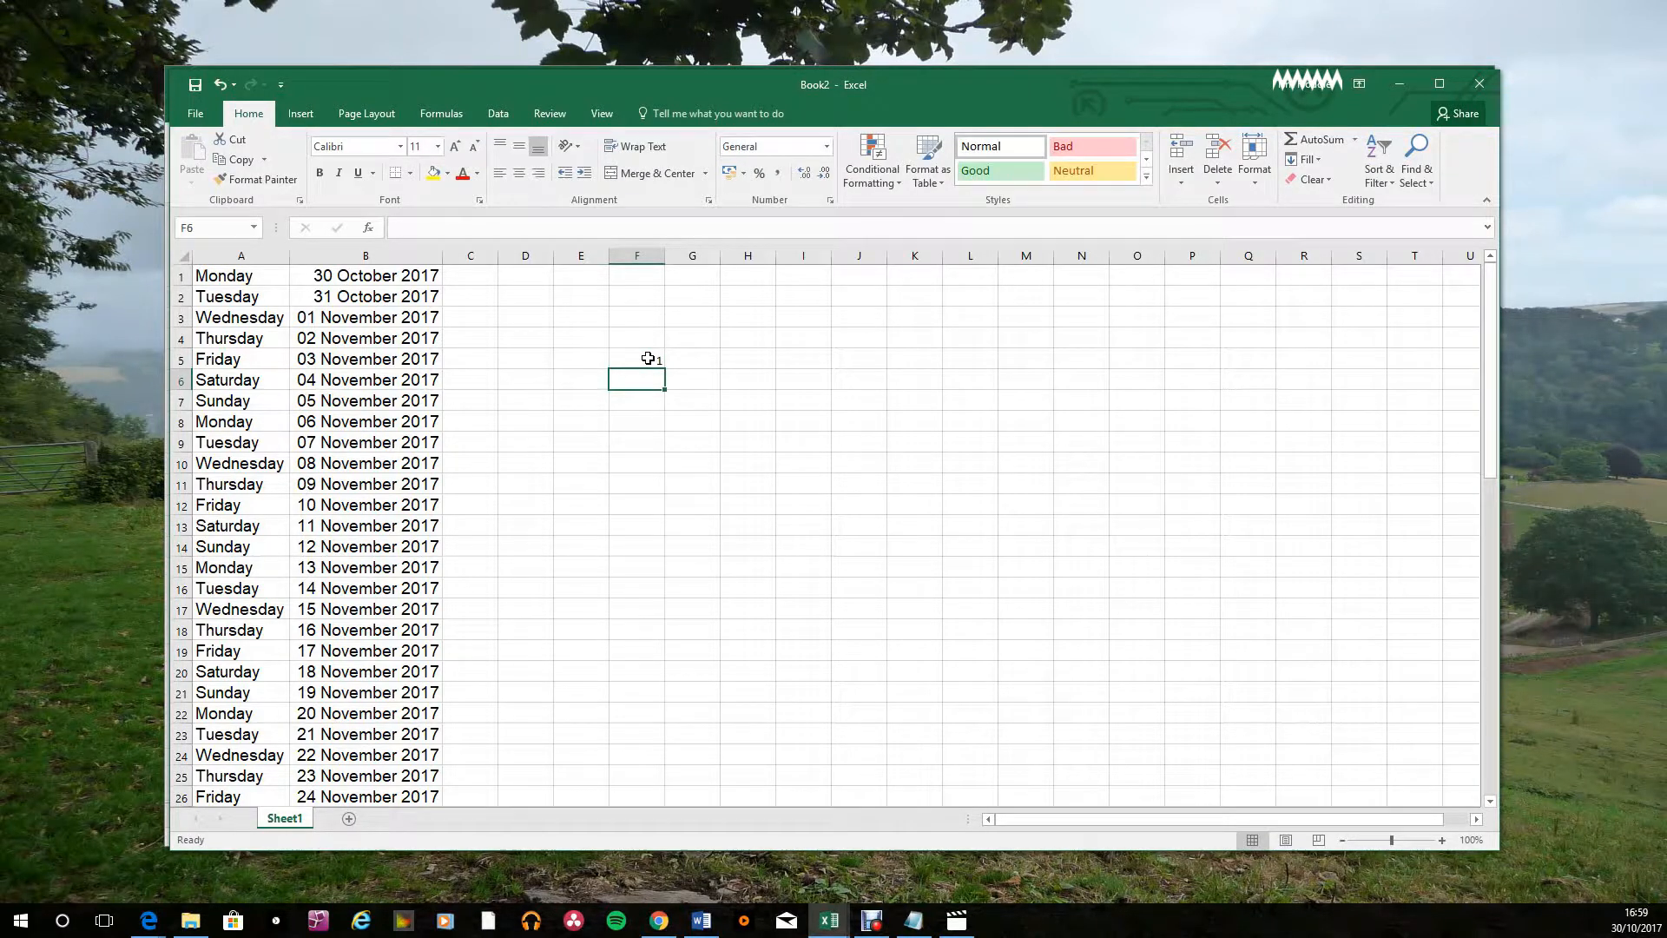
text(3)
key(Return)
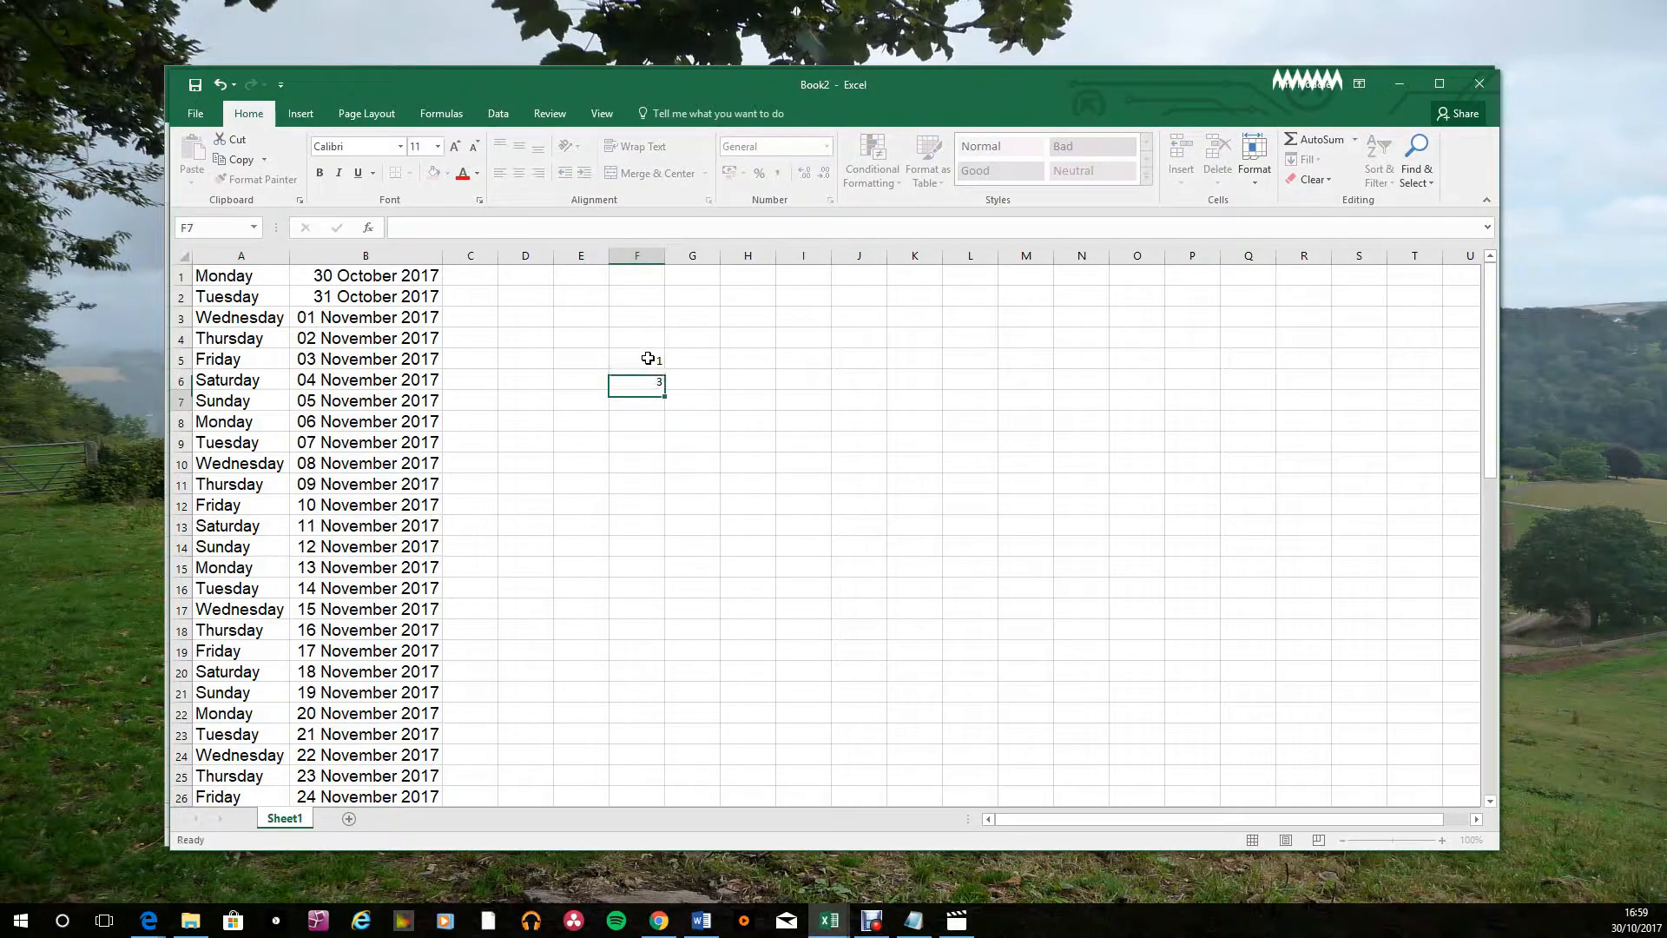
Fill the number series from F5:F6 down to F17.
drag(639, 358, 640, 379)
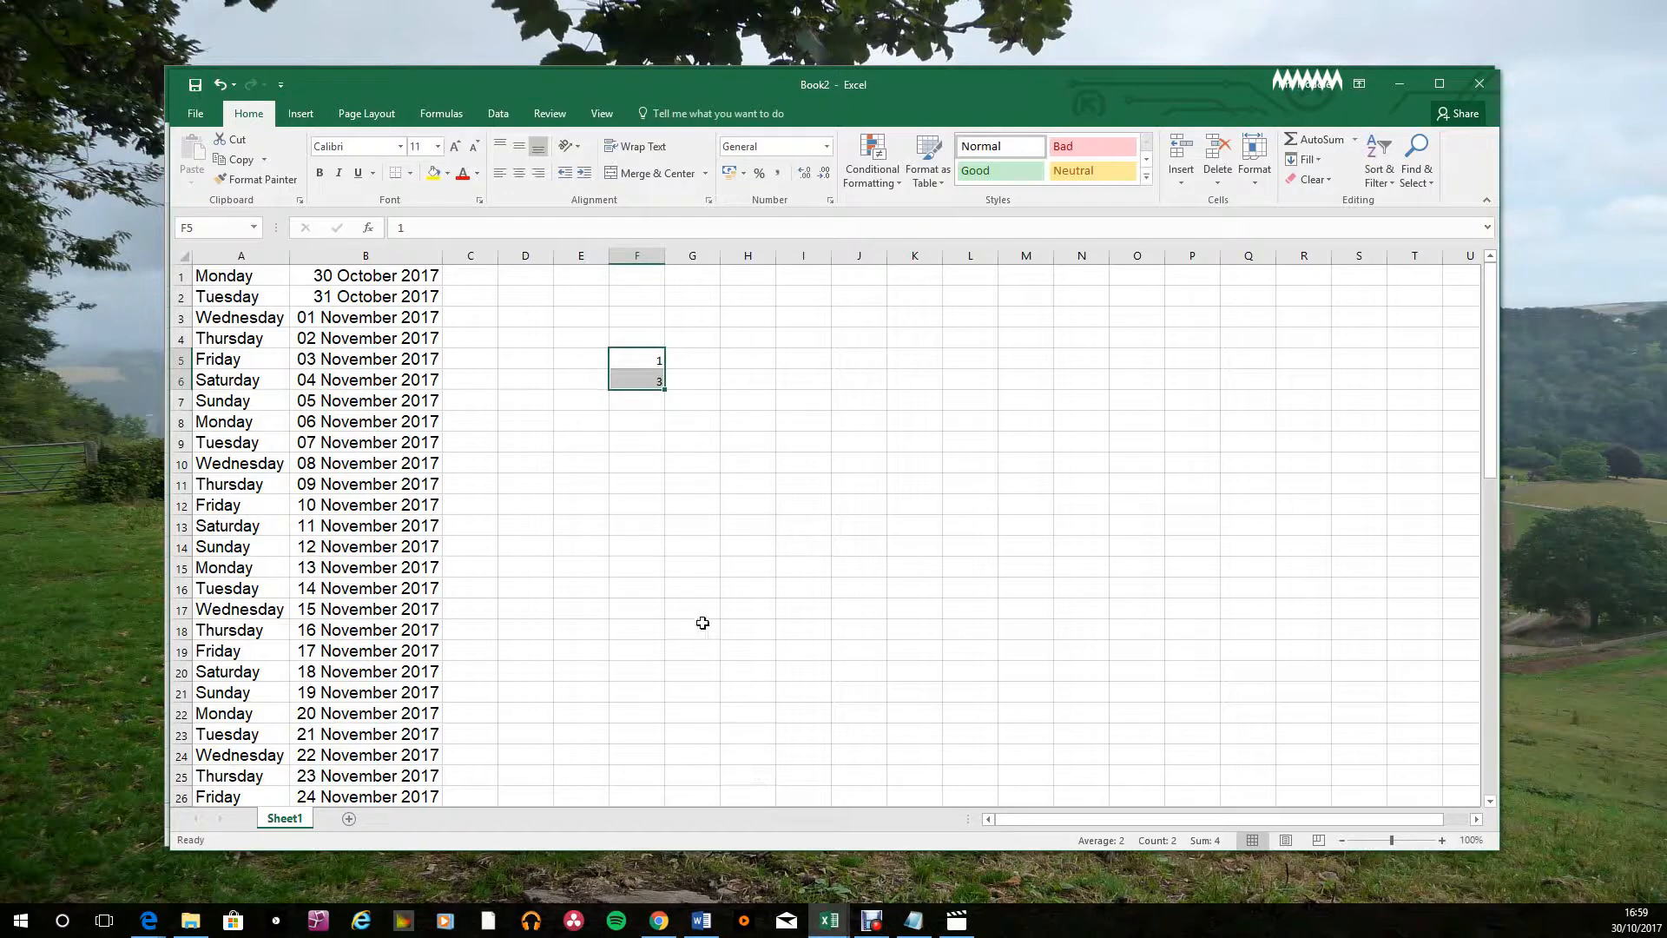
drag(664, 389, 658, 616)
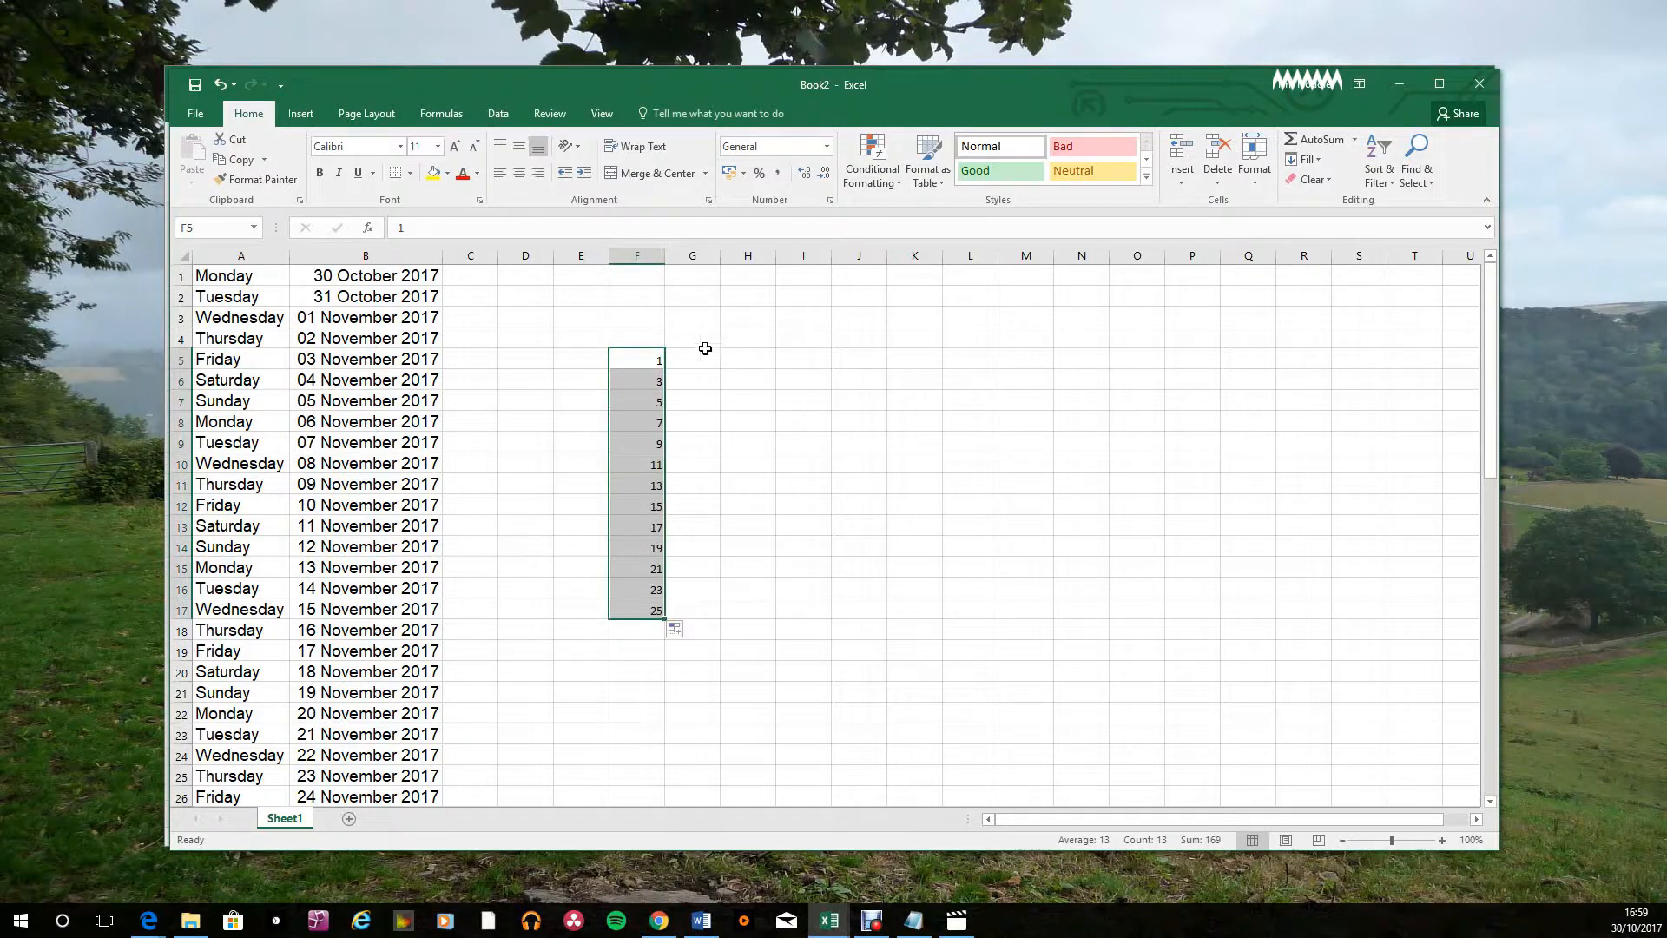
click(674, 343)
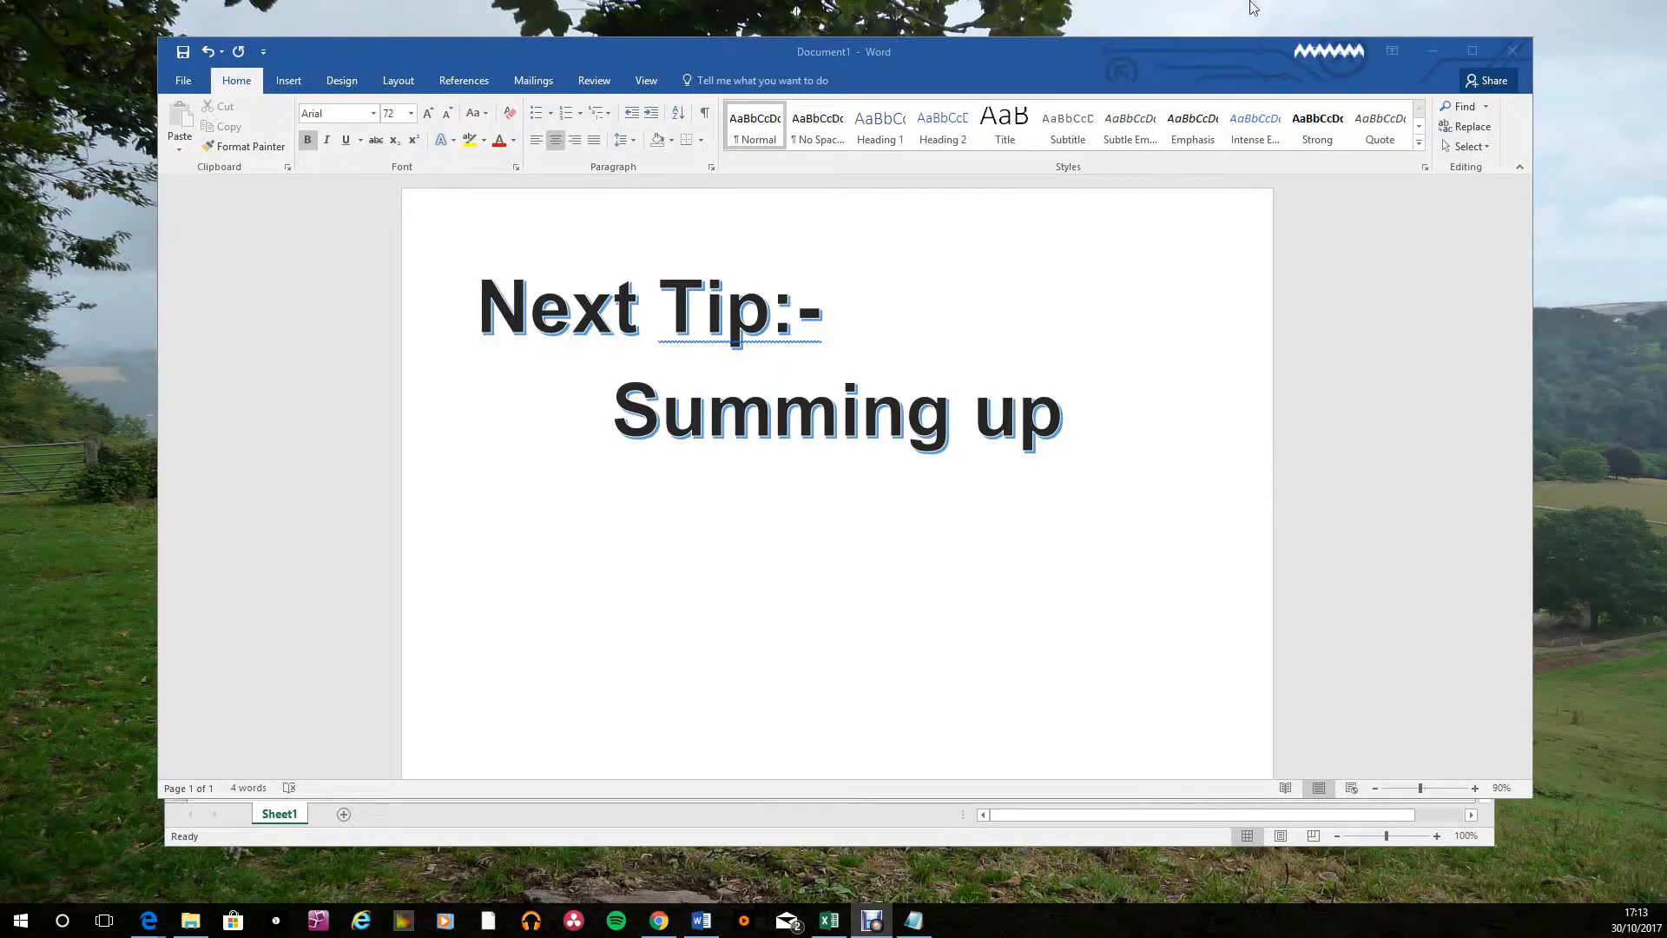
Switch to the Listfin.xlsx workbook in Excel and total E2:E13 with a SUM formula in Grand Total cell E14.
click(1435, 52)
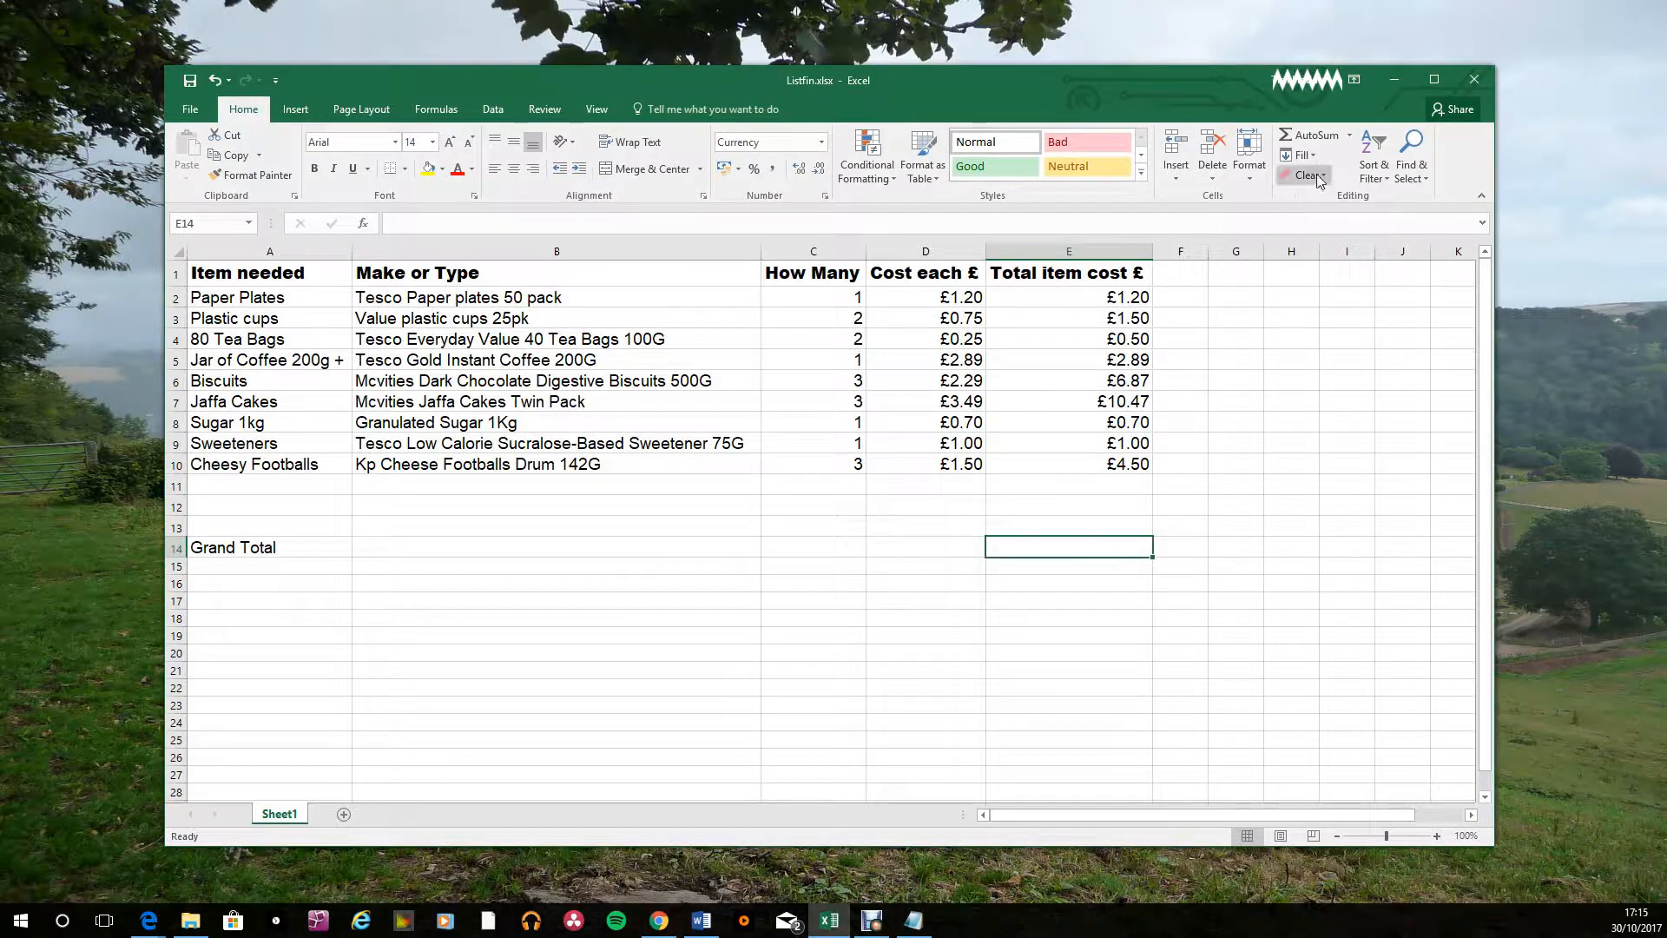
click(1351, 136)
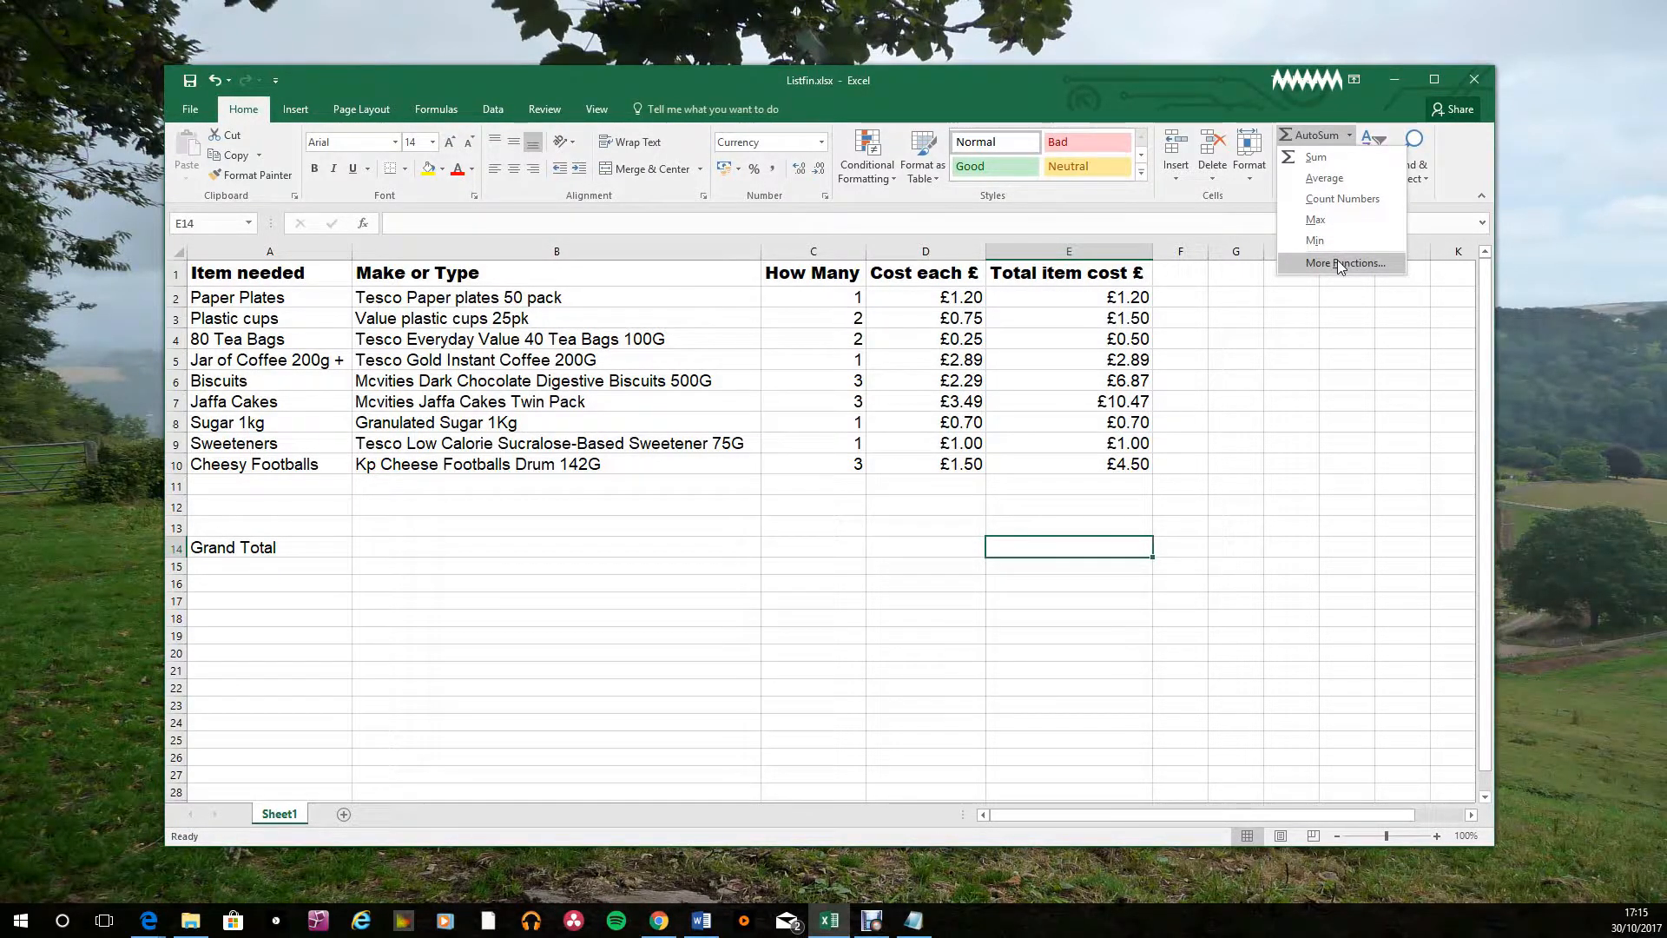
click(1316, 157)
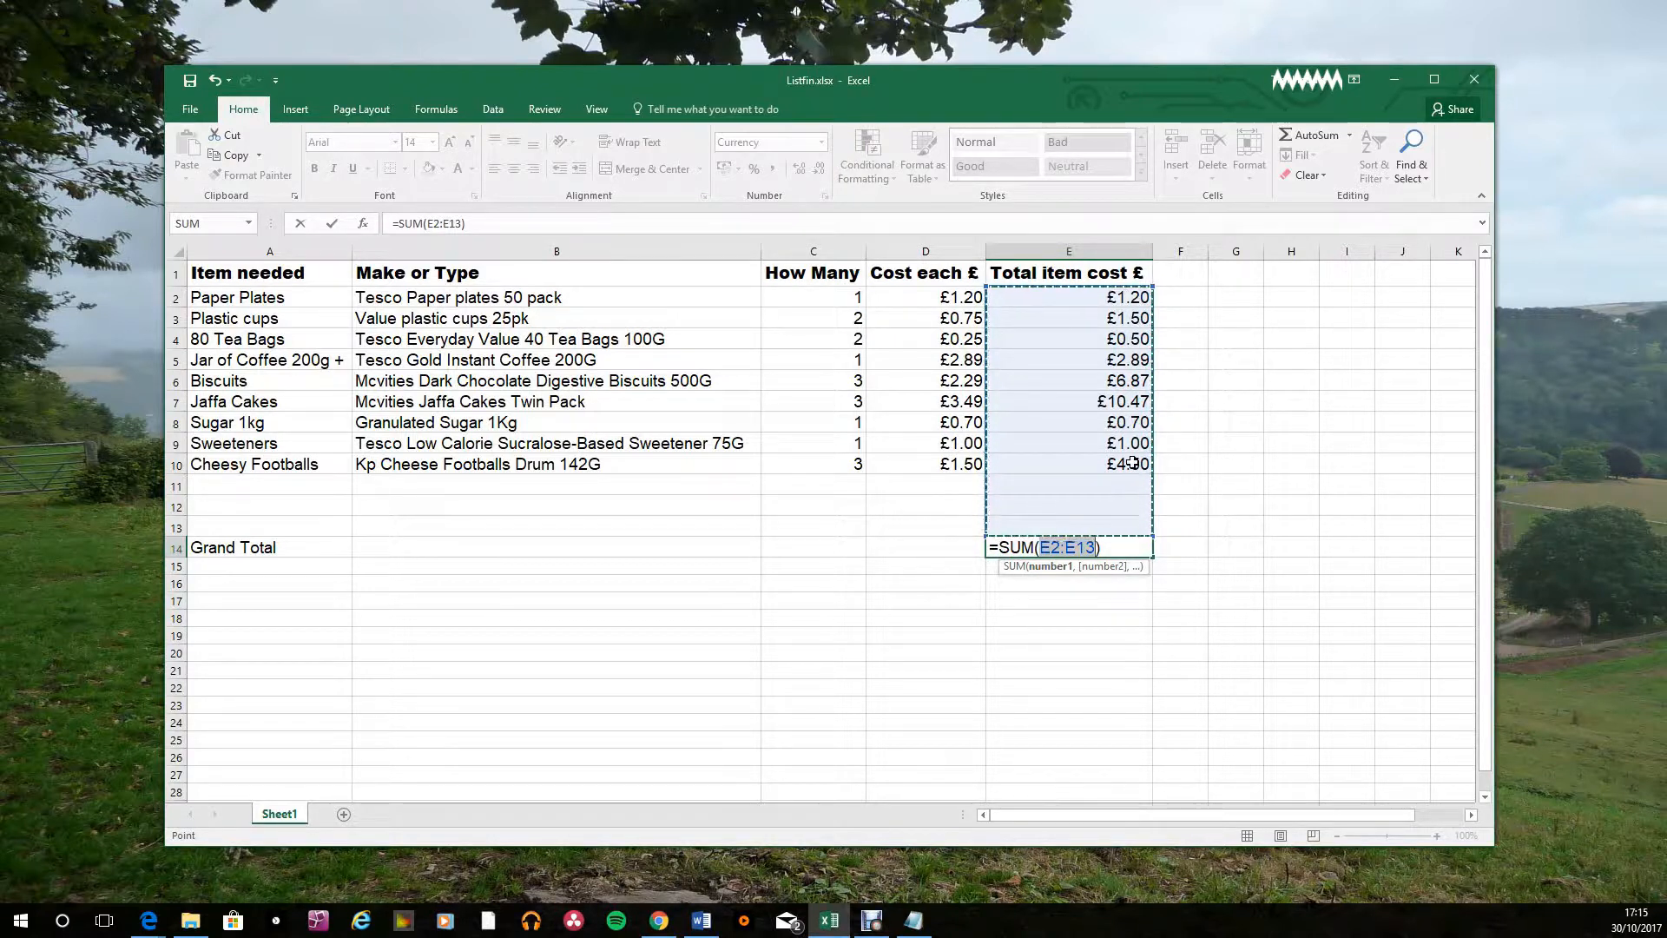
key(Return)
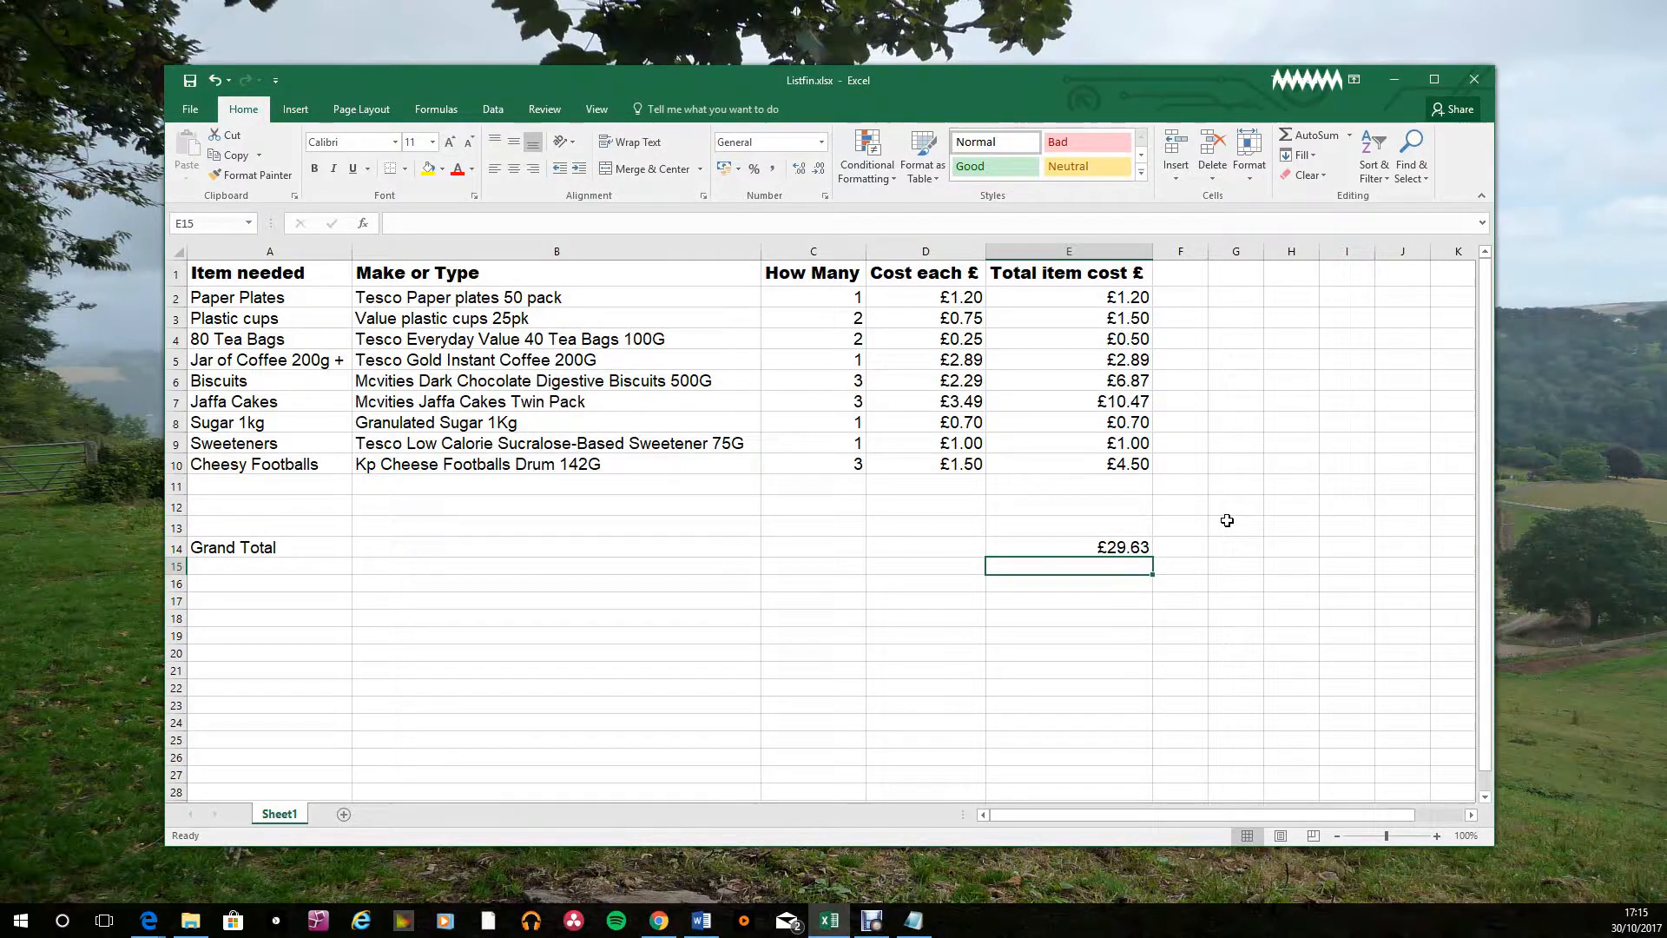
Add a Charity donation row in row 12 with 100 as its total item cost in E12.
click(233, 509)
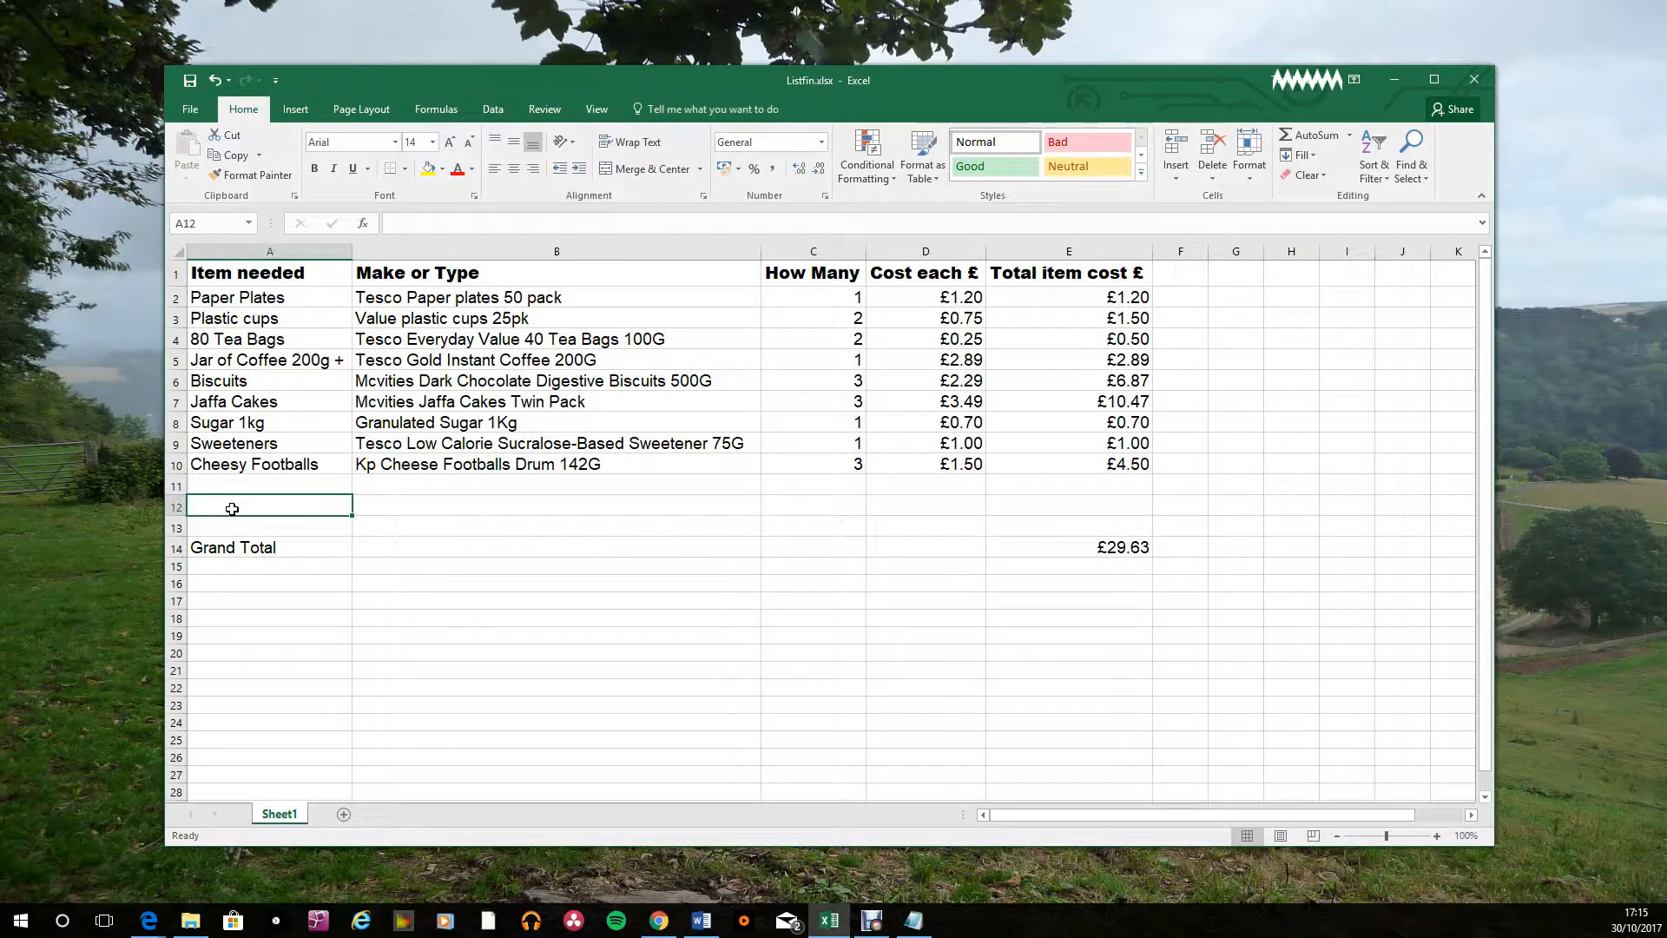
text(Char)
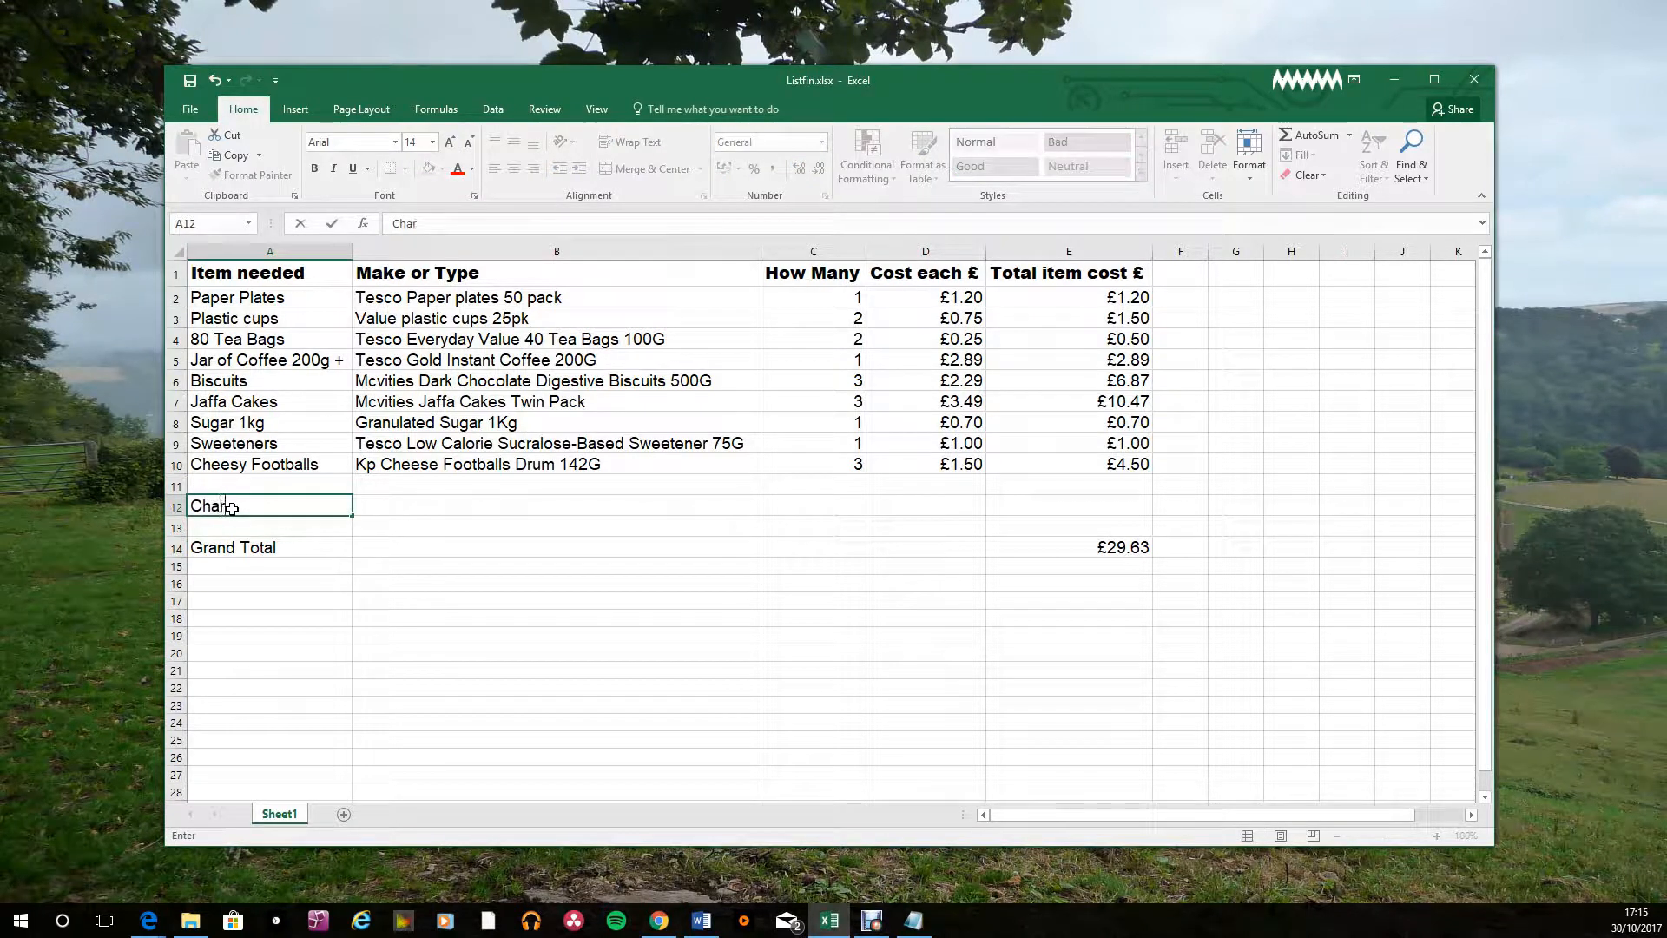
text(ity donation)
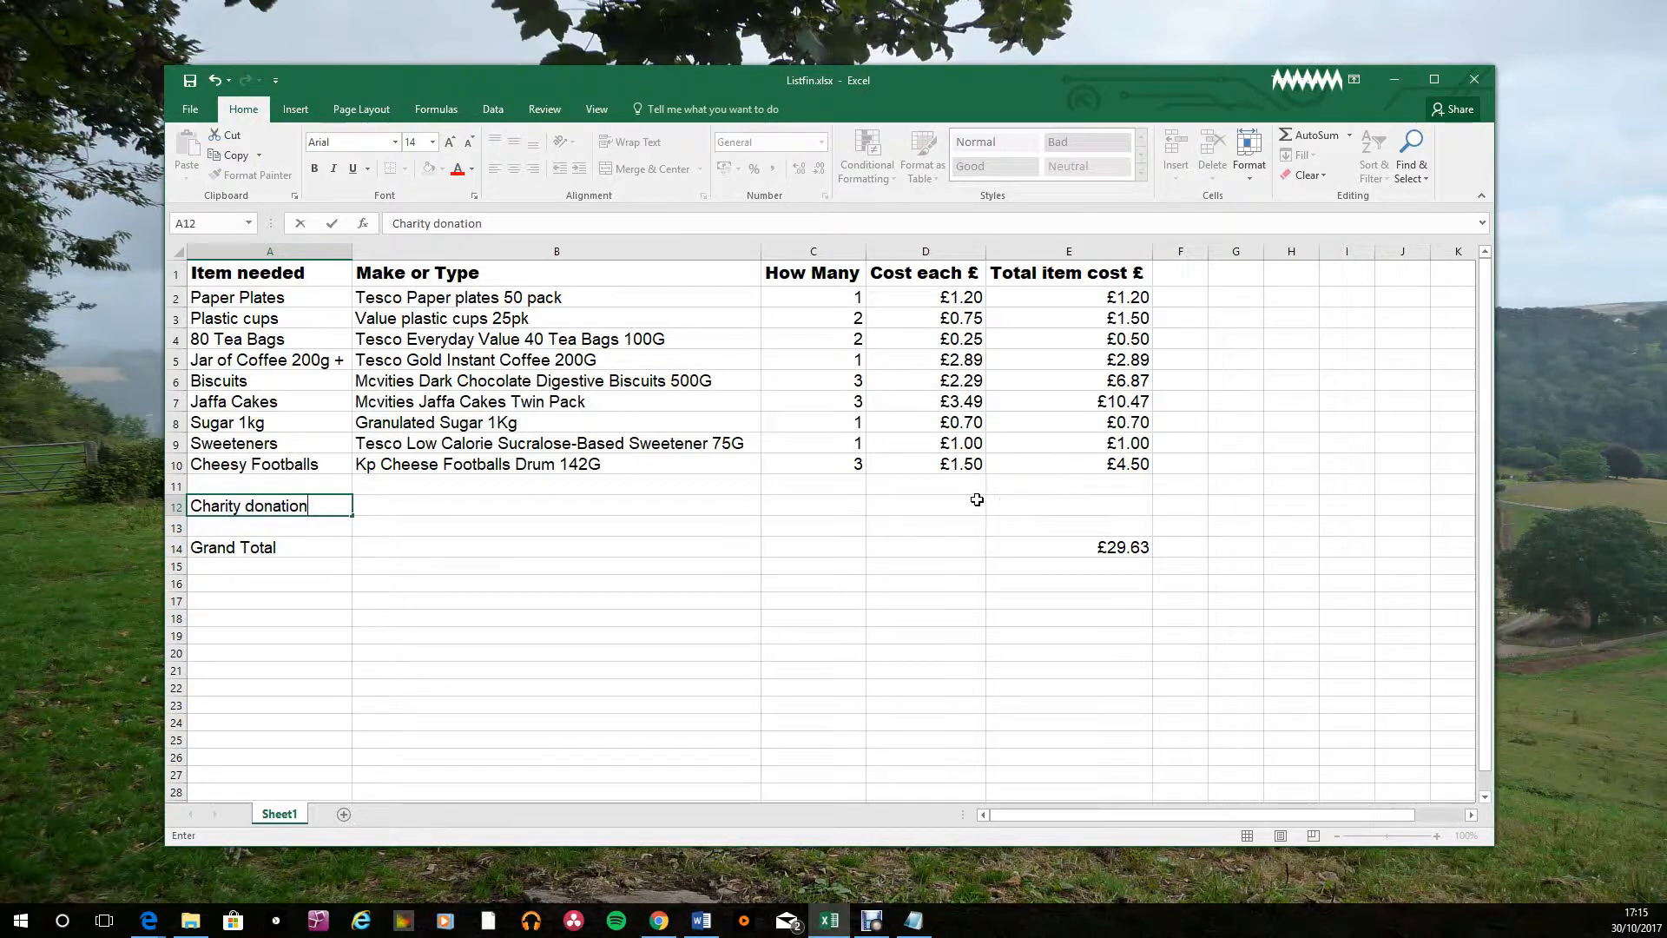
click(1124, 510)
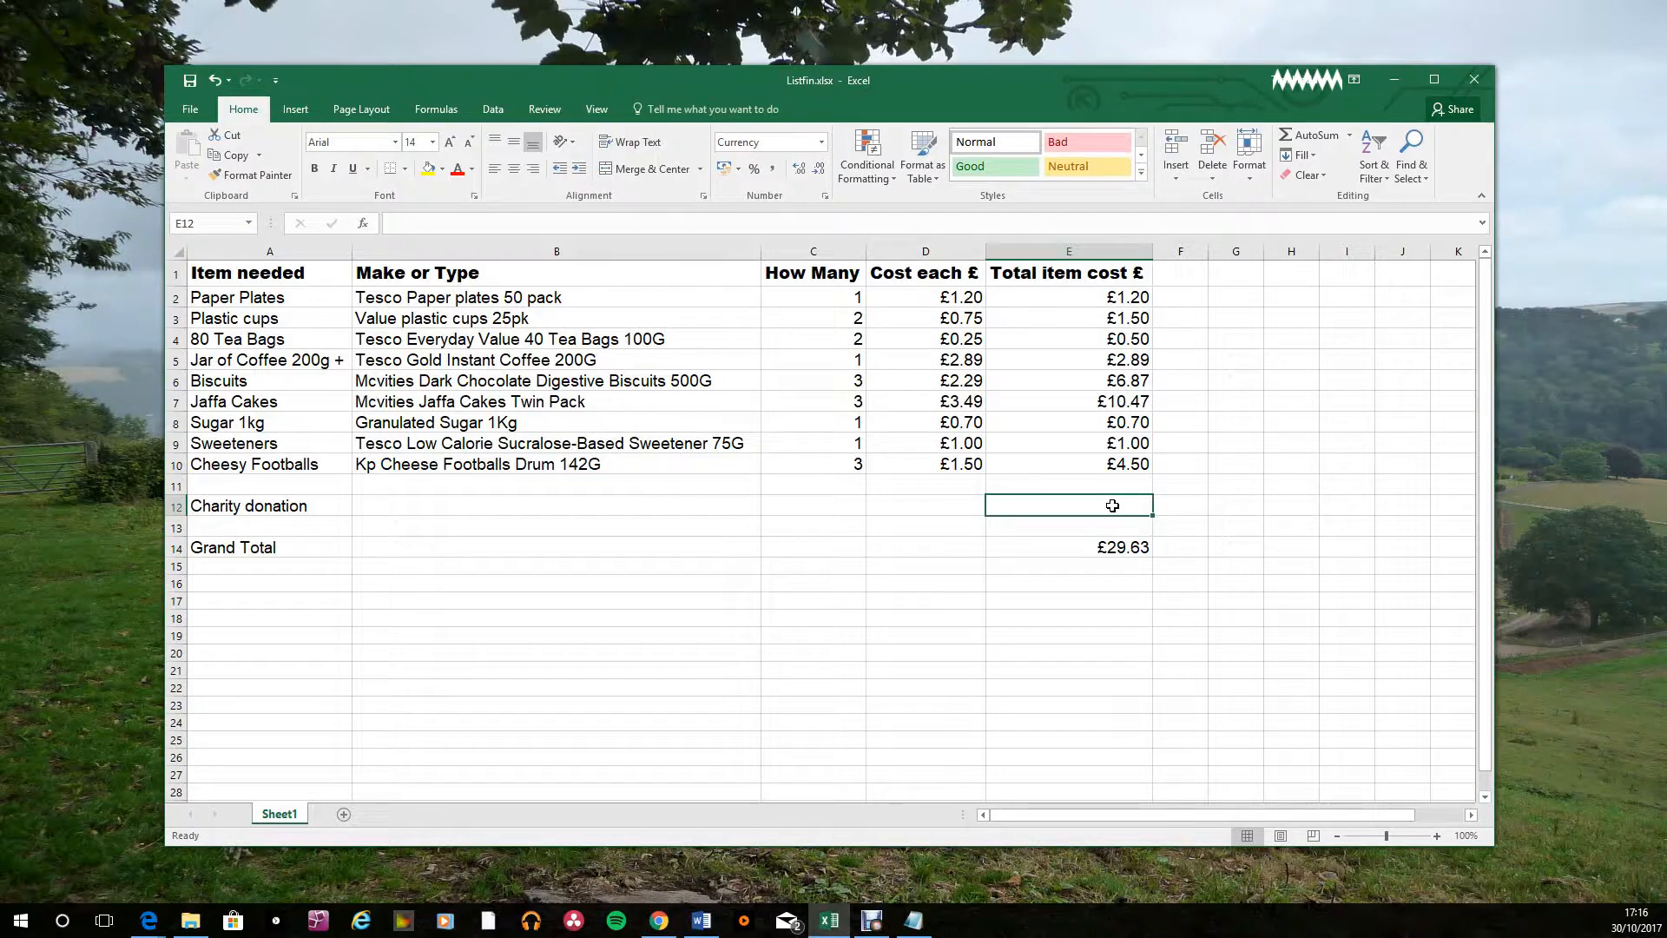
text(100)
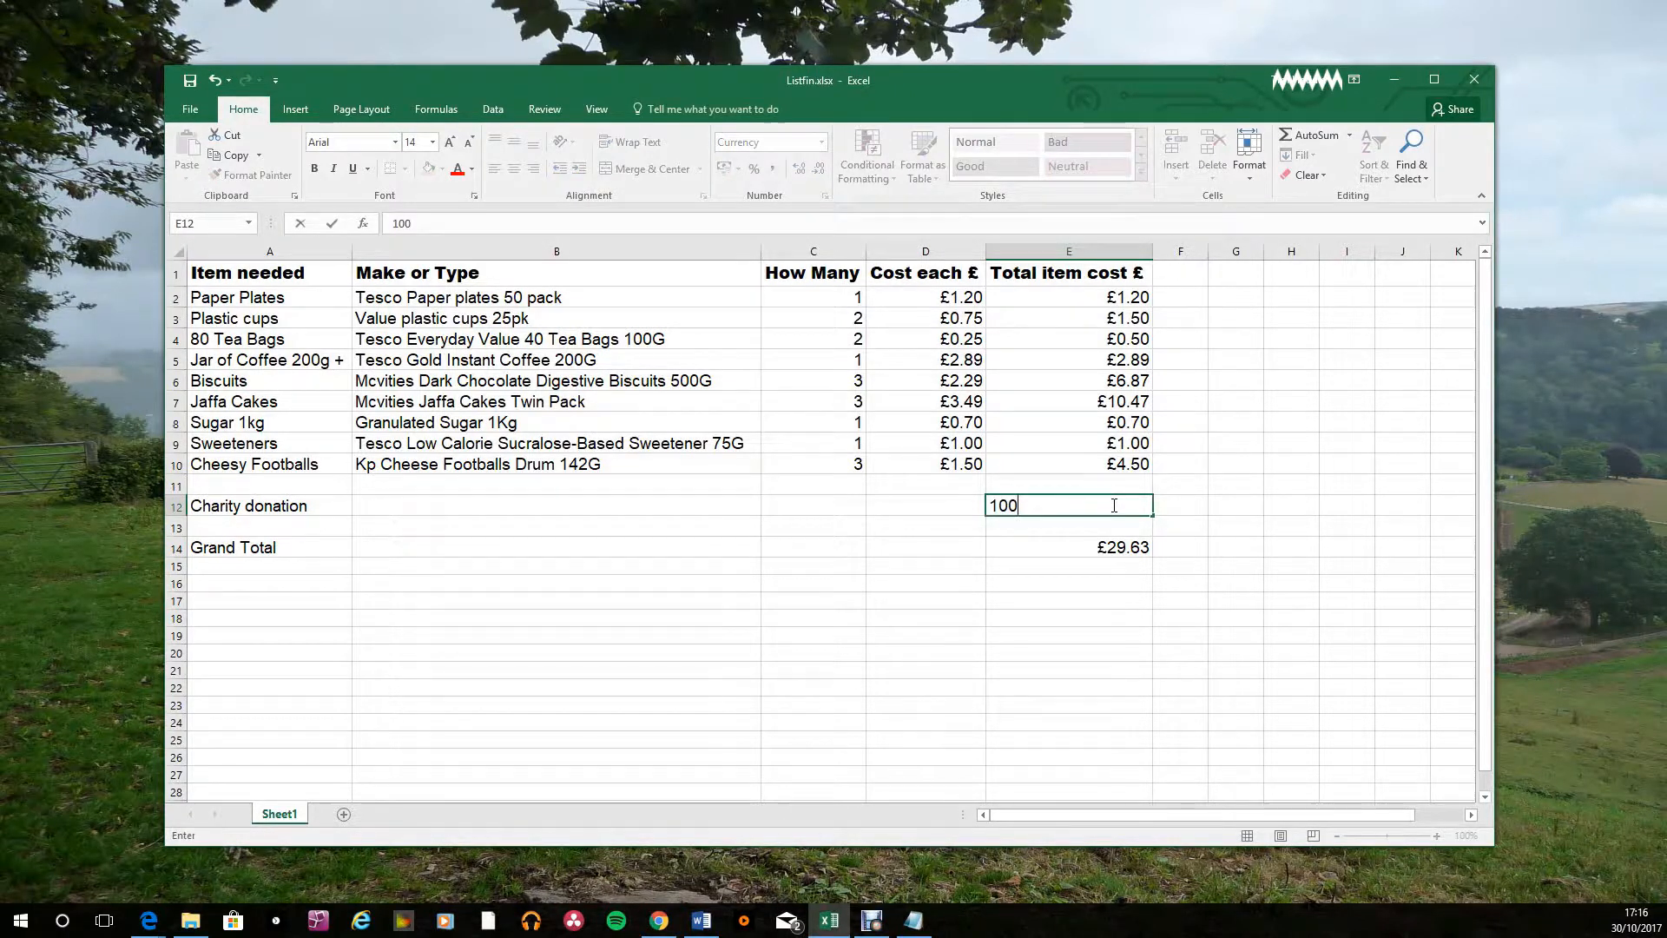
key(Return)
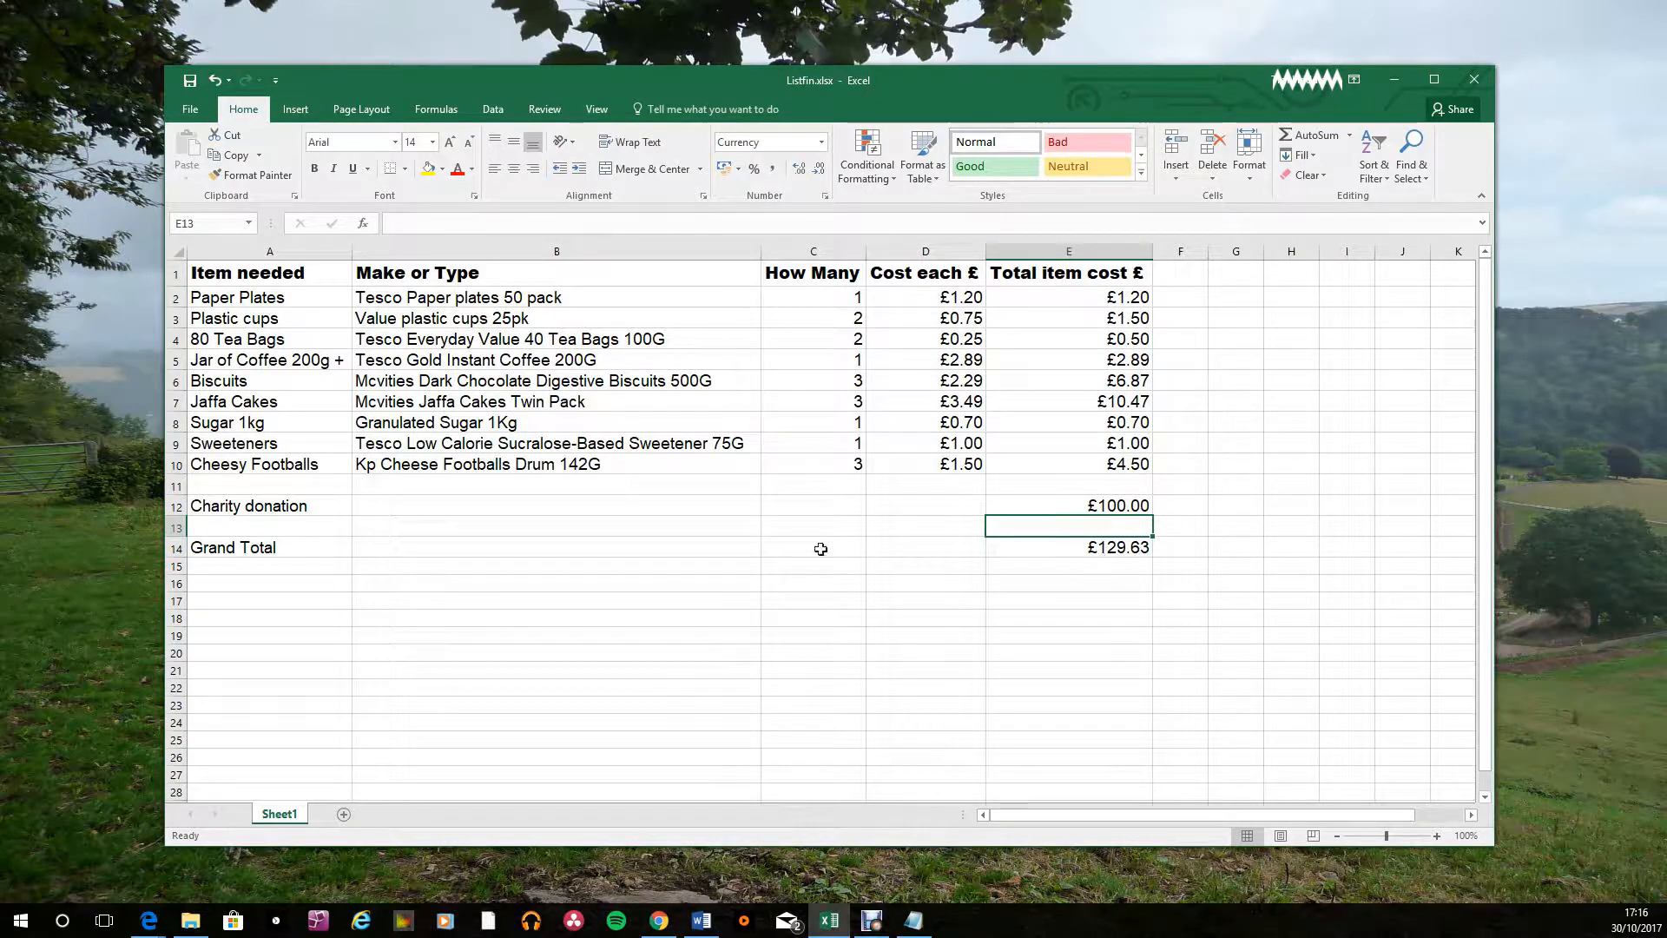
Label A15 "How many came" and enter 30 in E15.
click(290, 568)
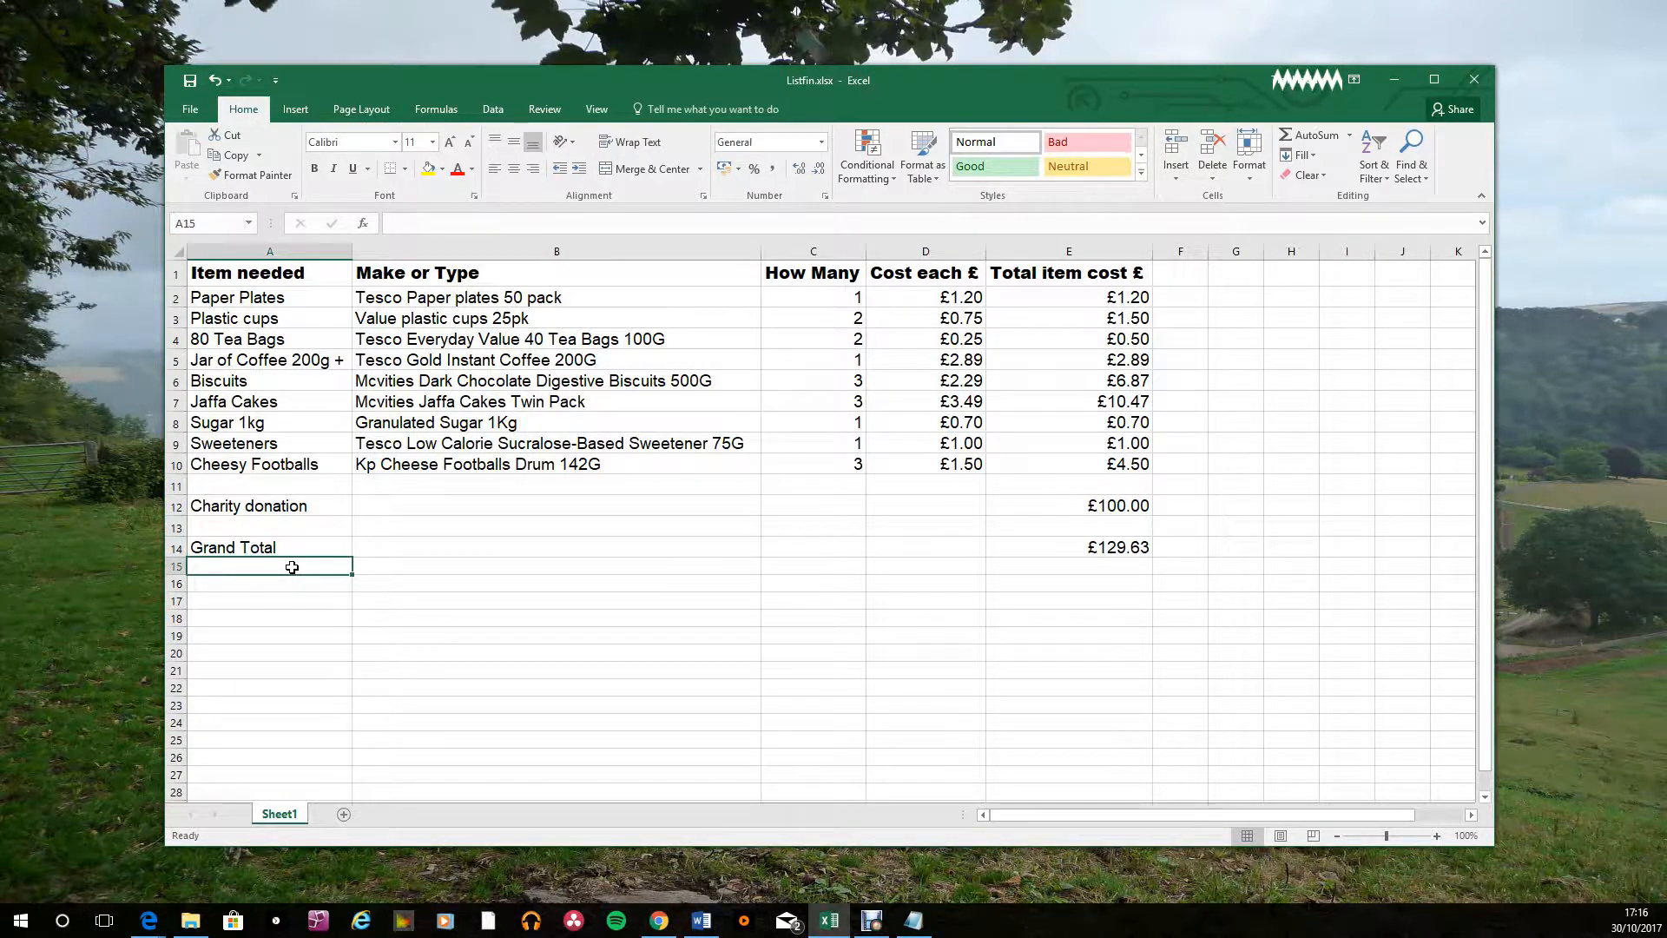
text(Ho)
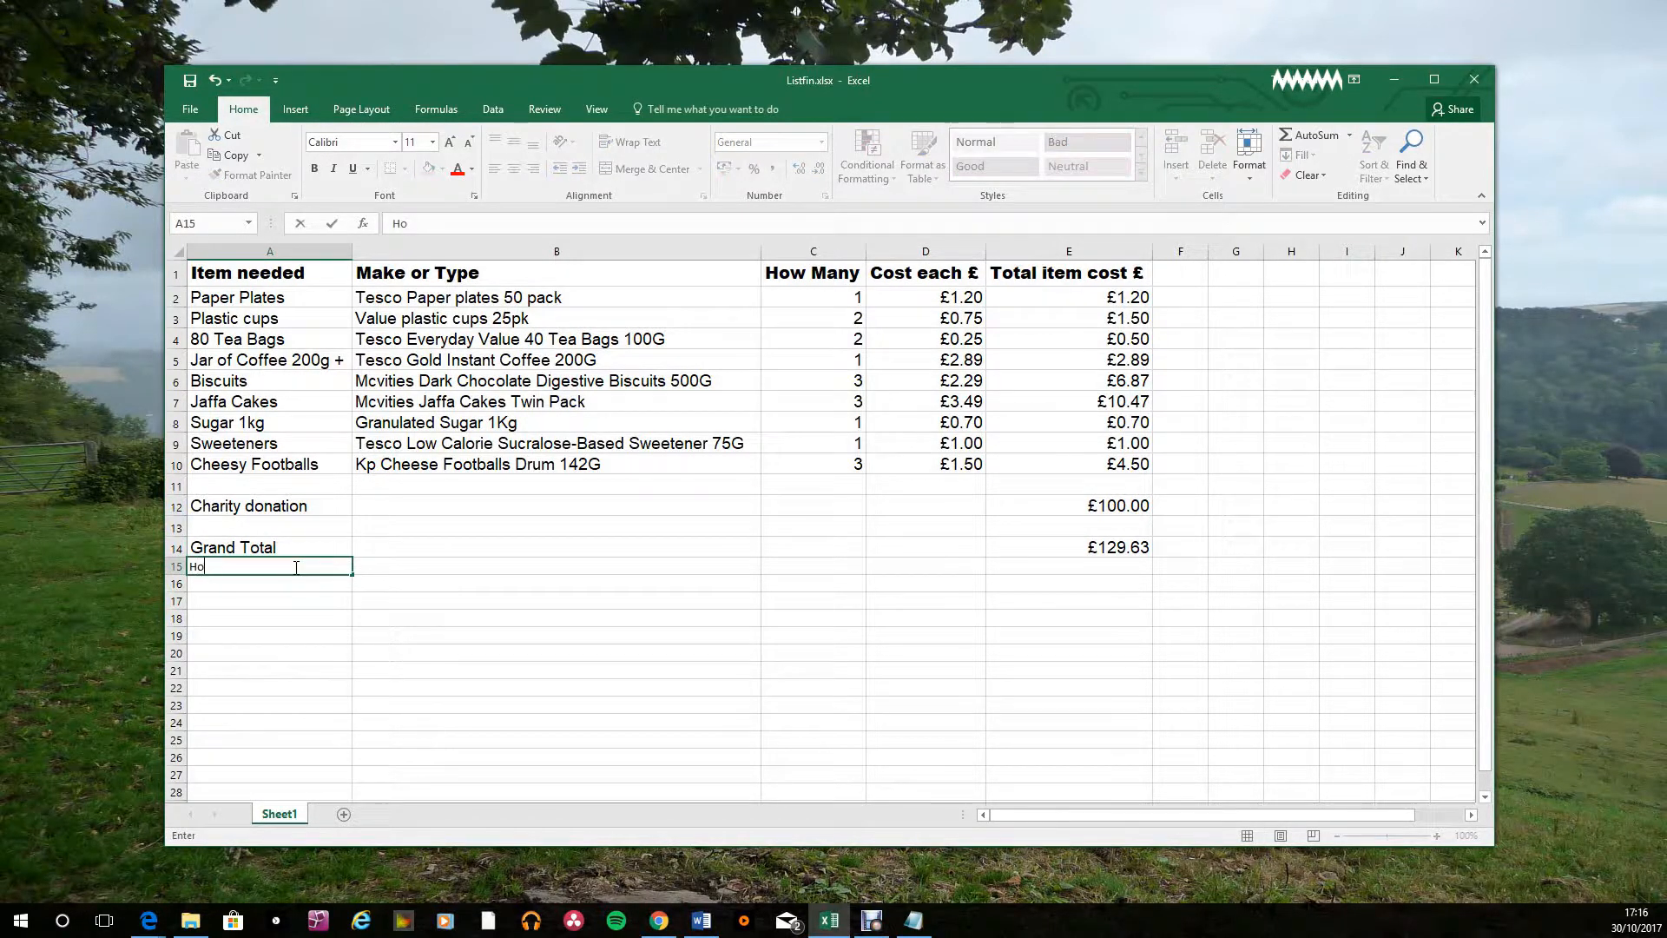
text(w many came)
key(Return)
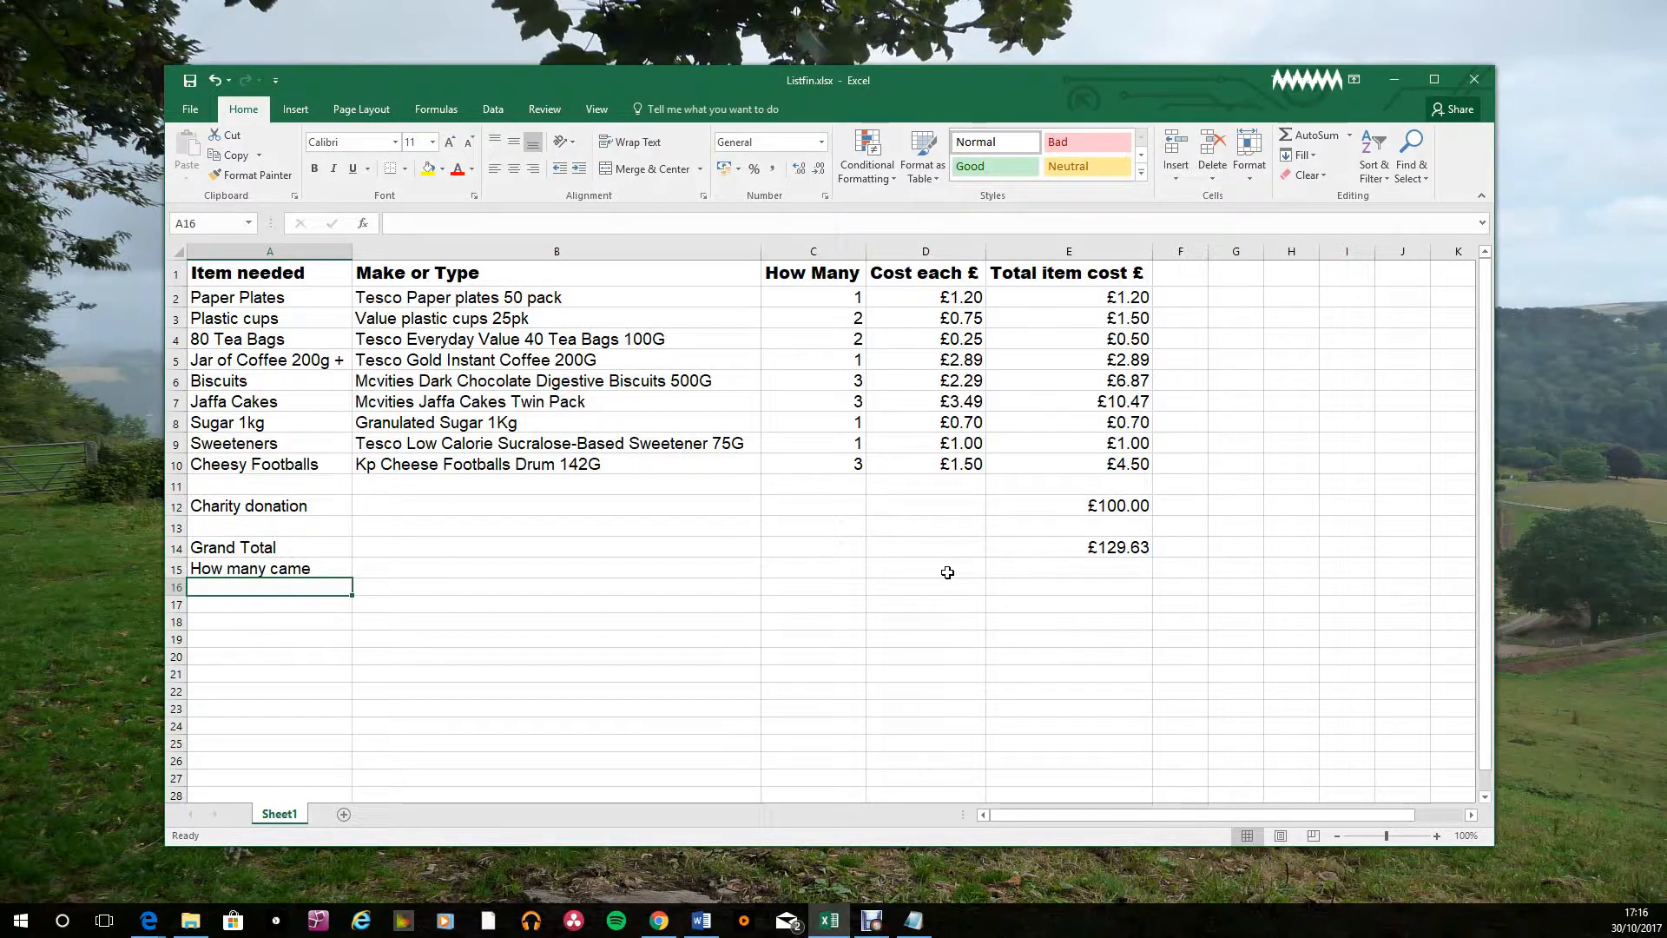
click(1129, 573)
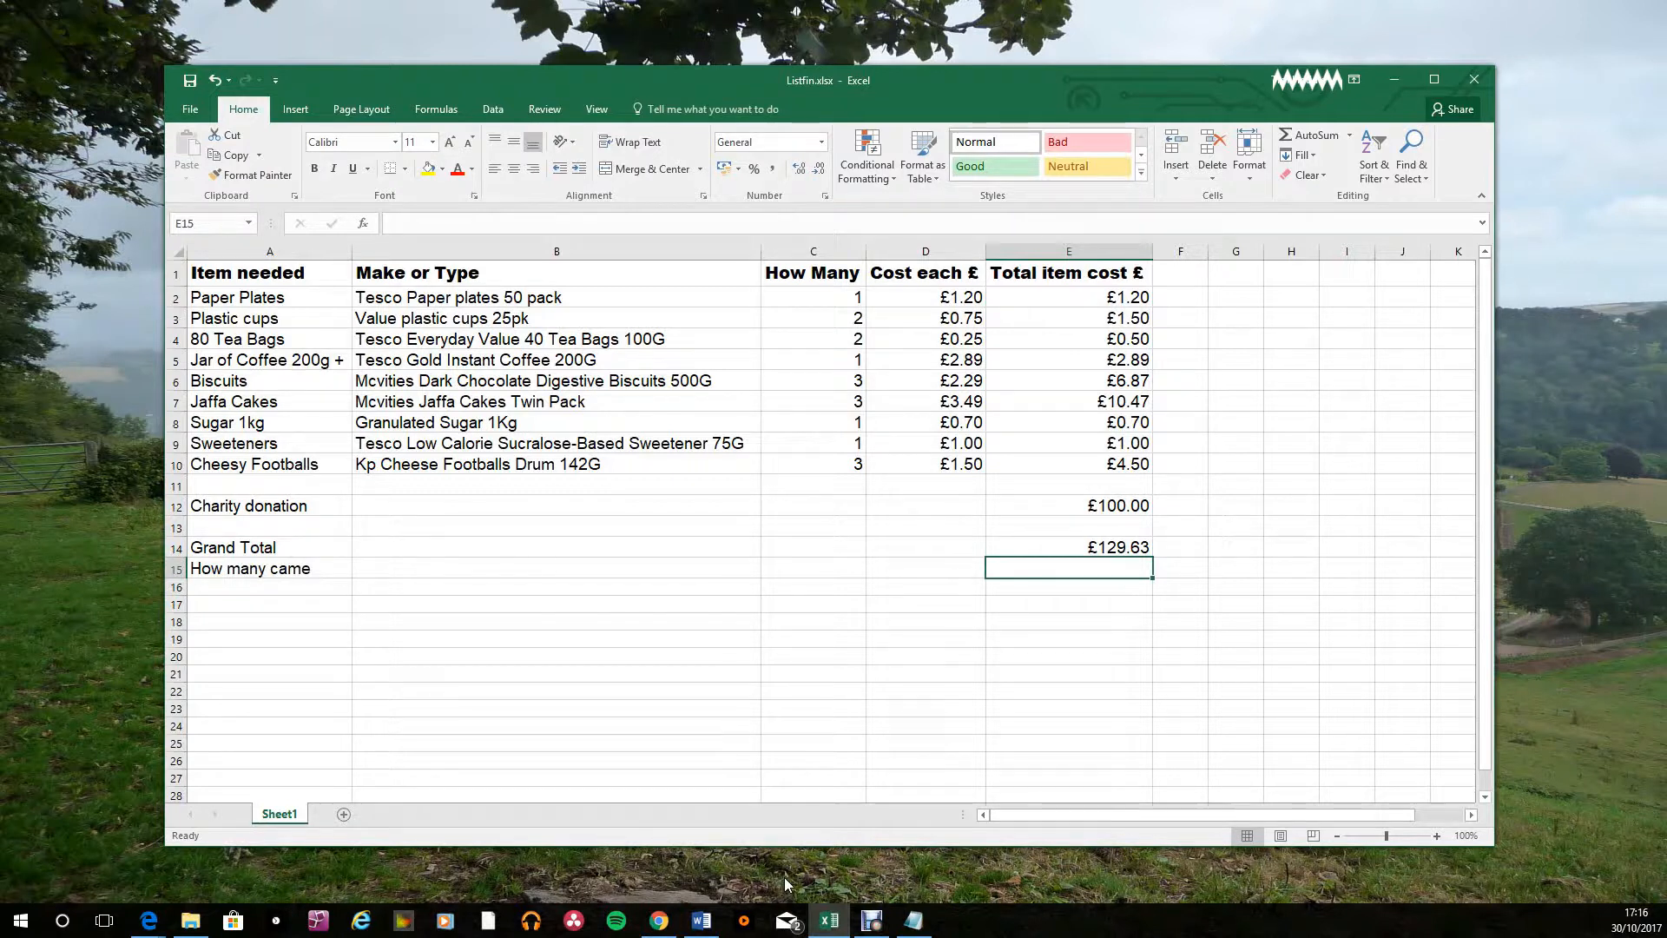
text(30)
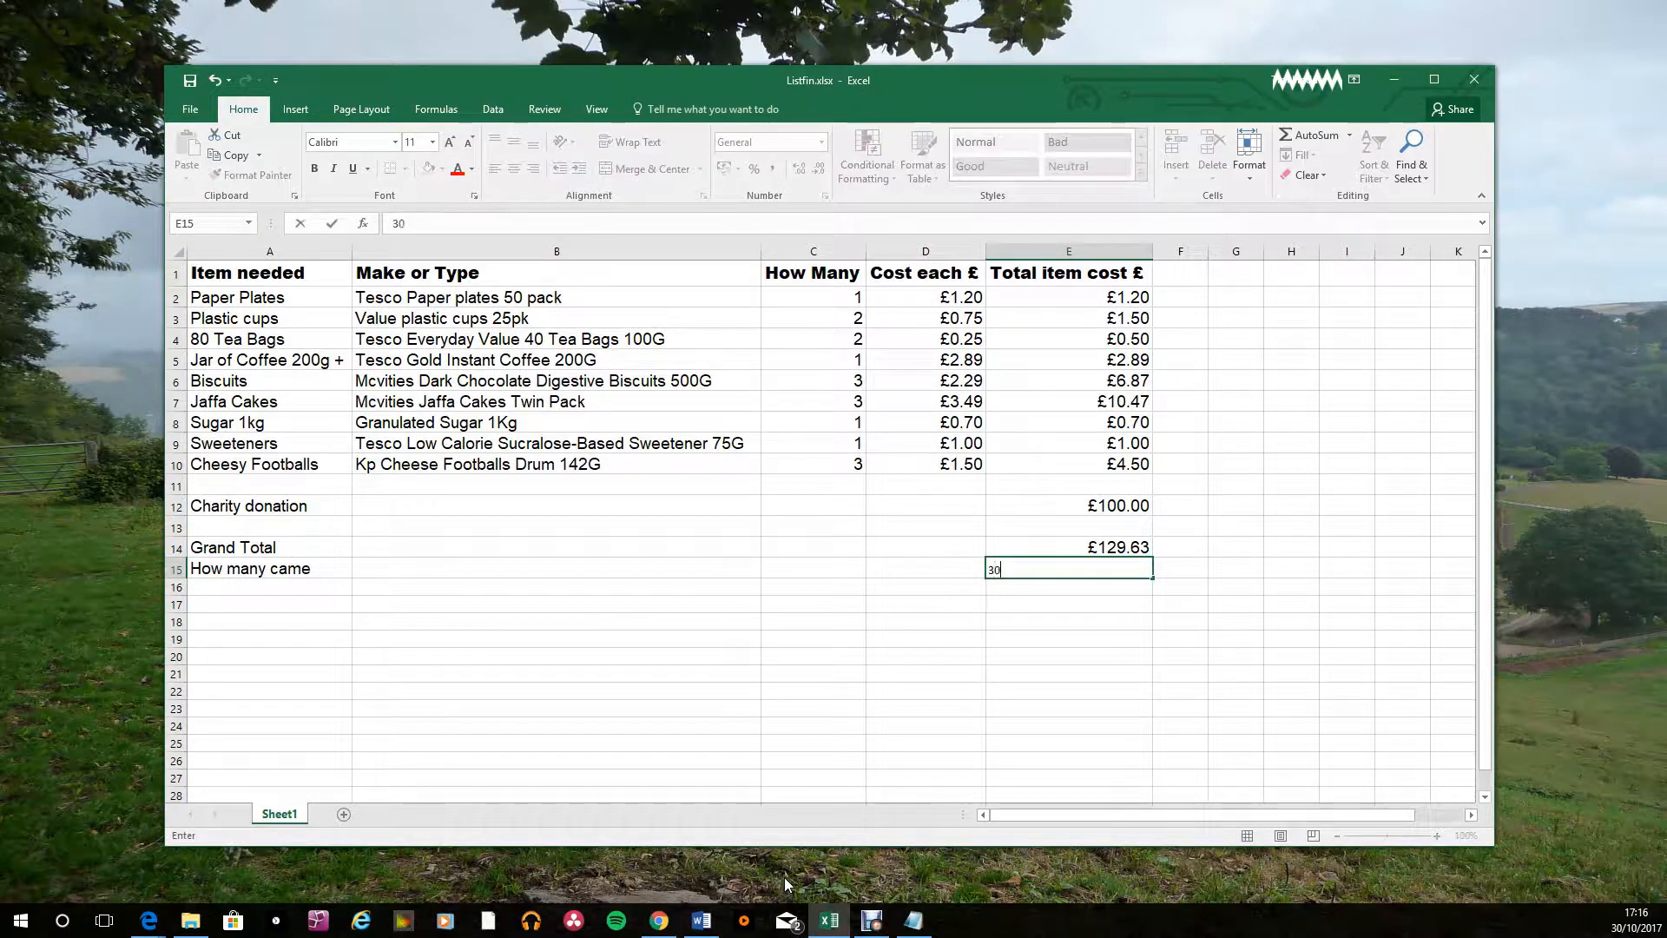
Label A16 "Cost each" and enter the formula =E14/E15 in E16 to divide the grand total by the attendance.
click(262, 591)
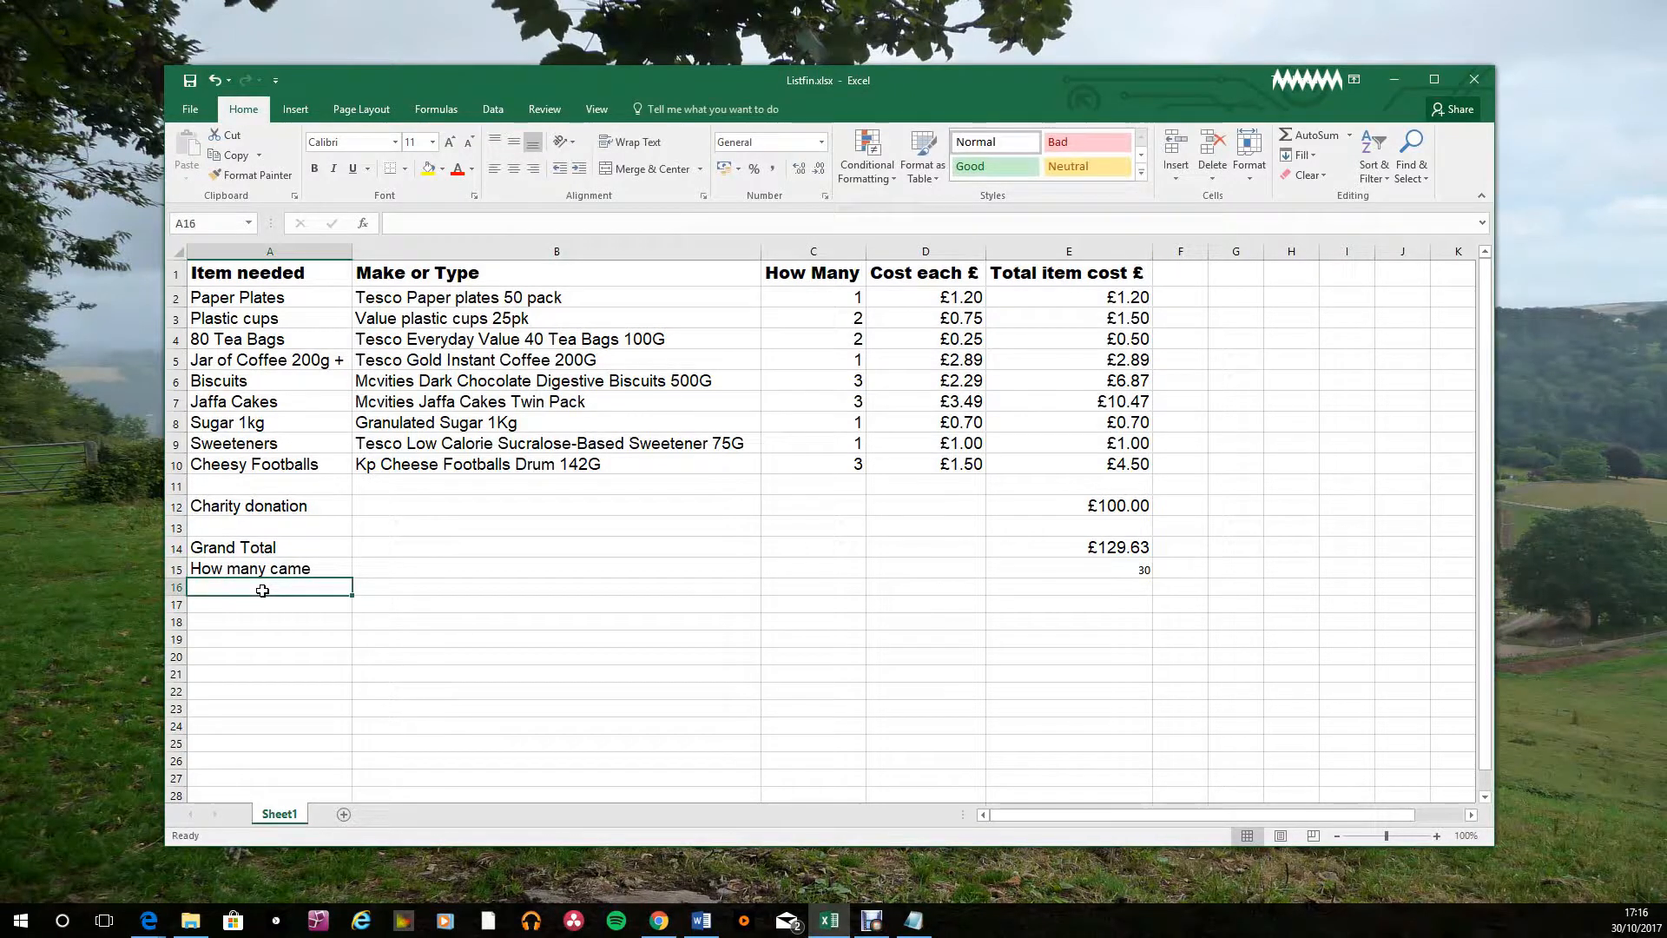
text(Cost each)
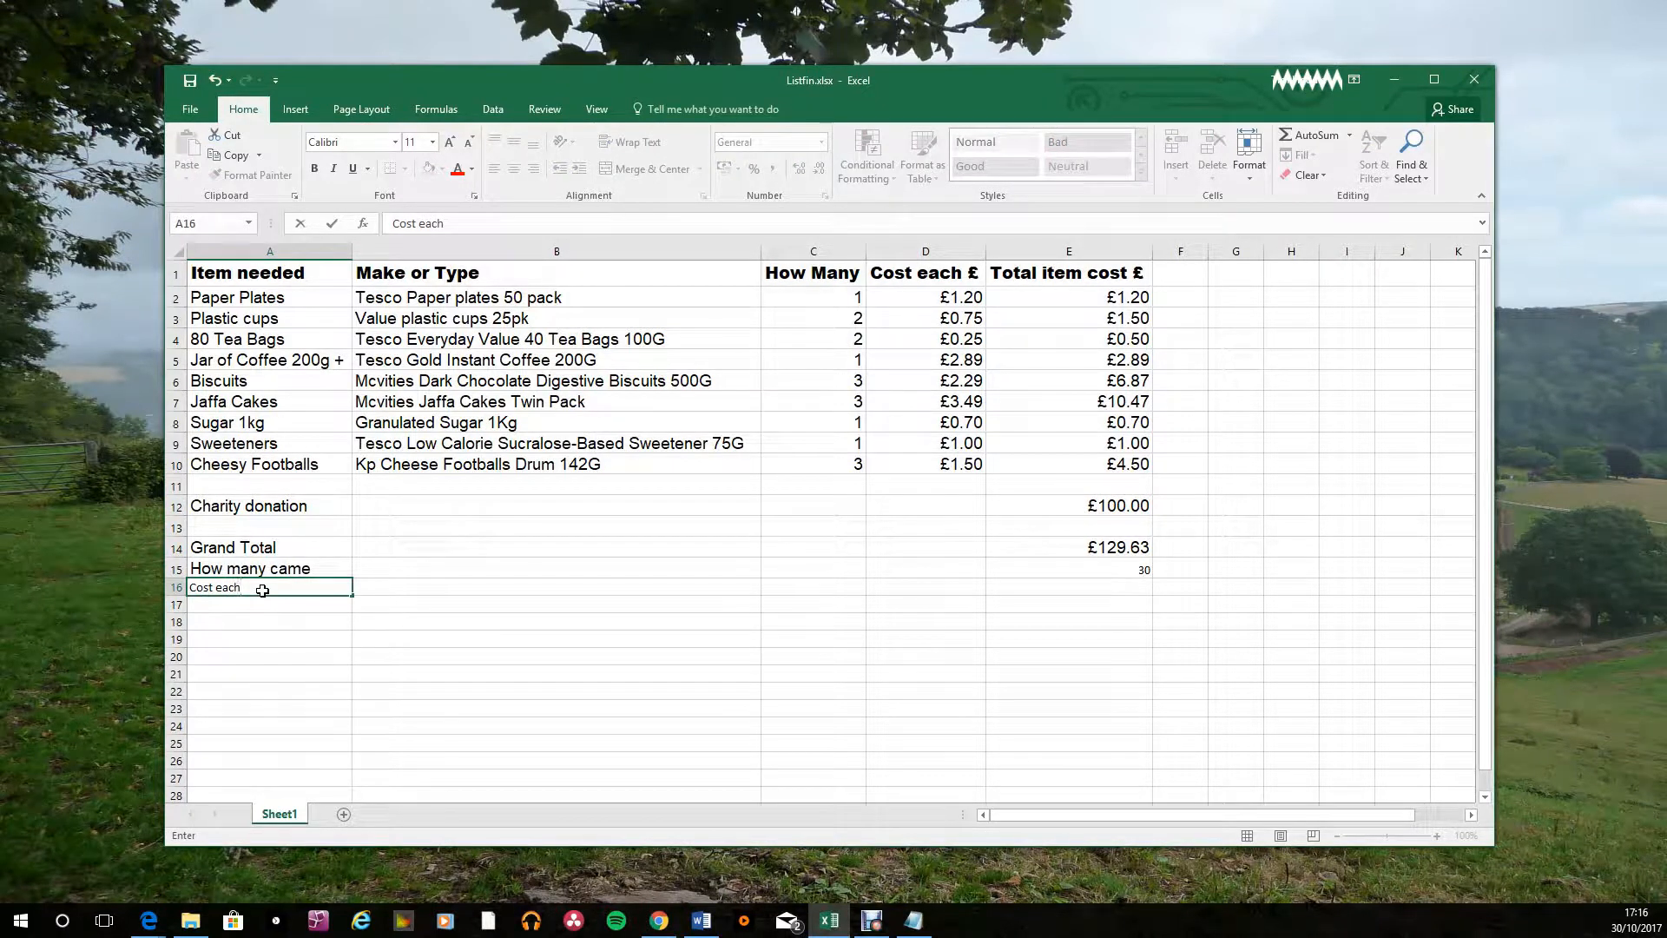
key(Return)
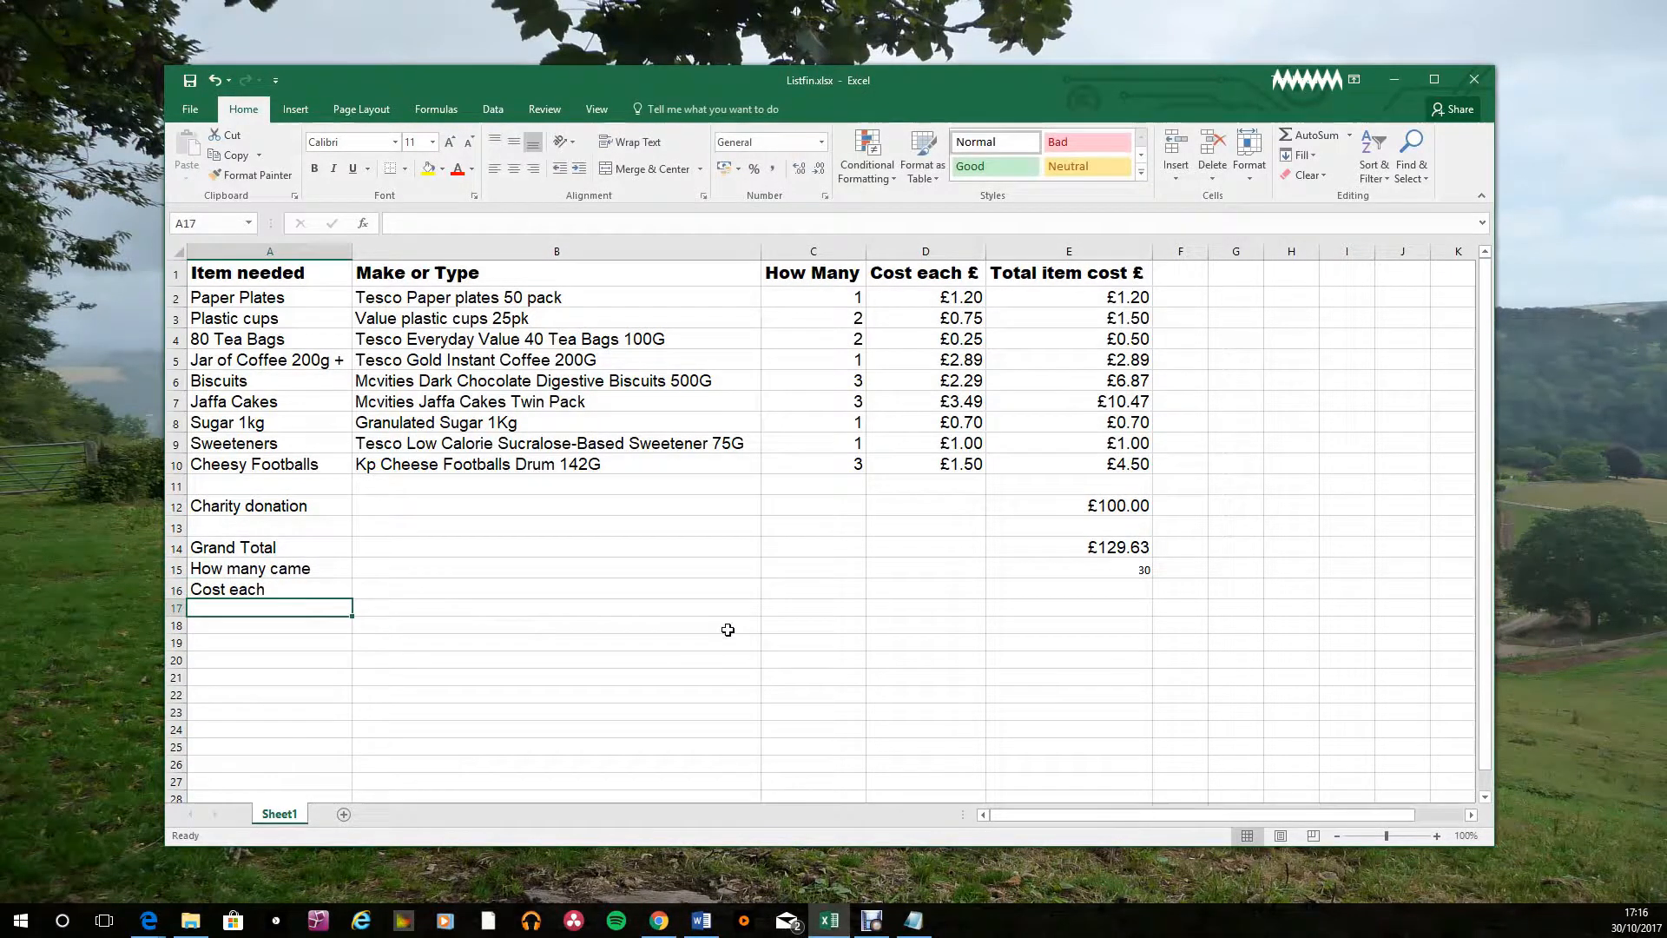
click(1109, 590)
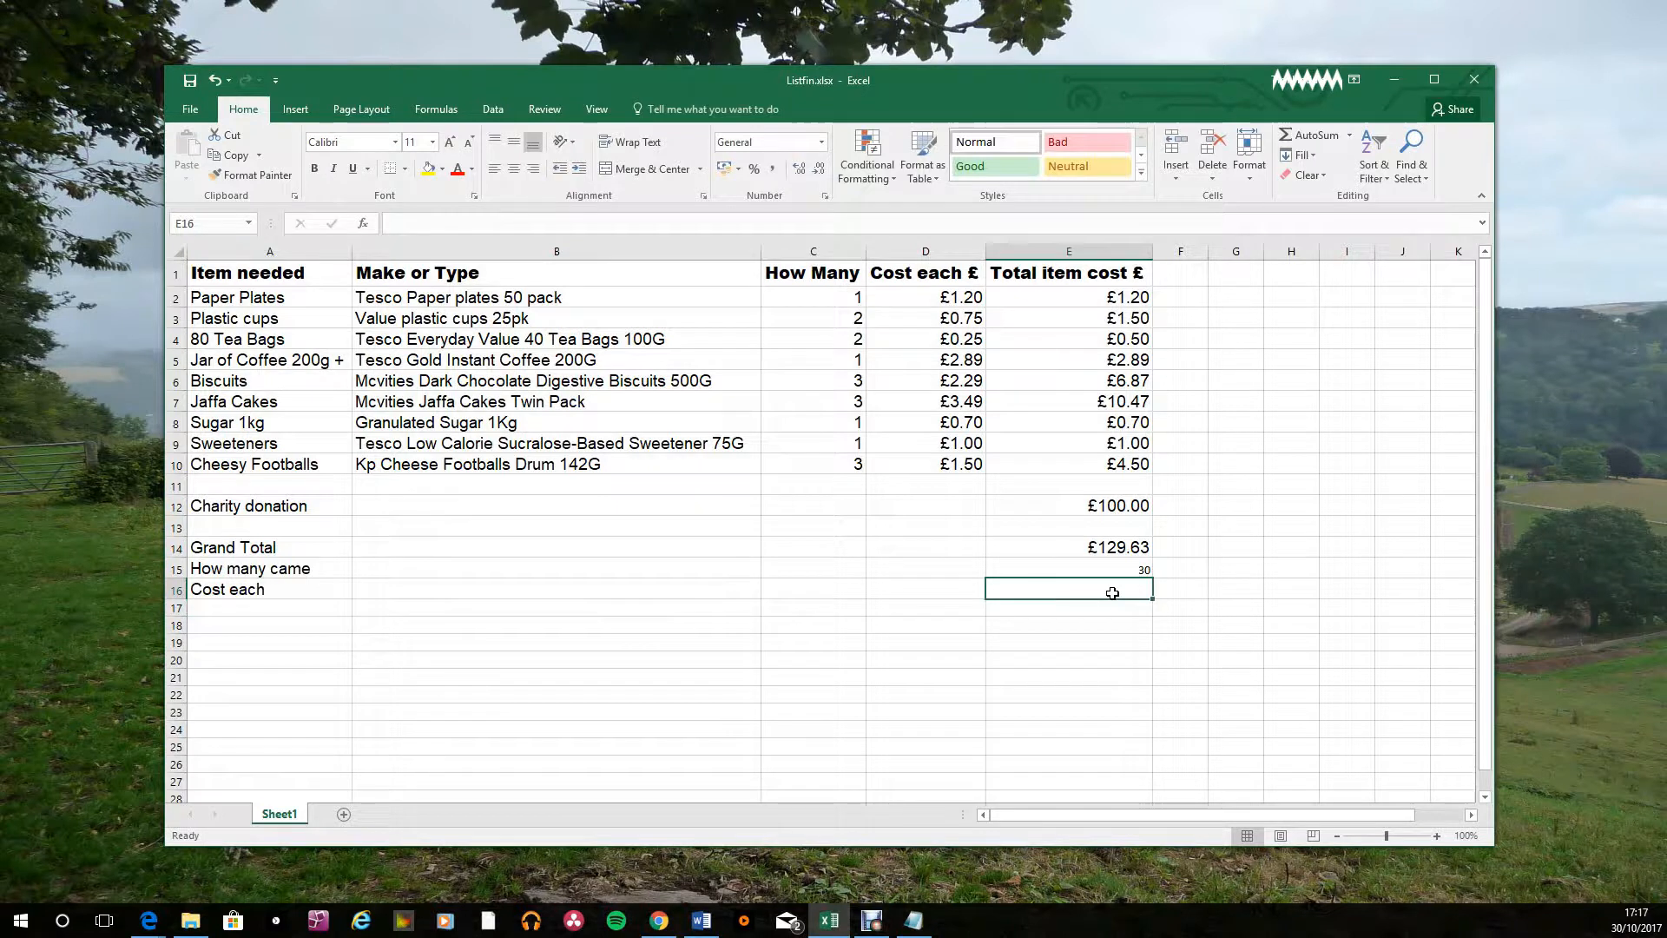
text(=)
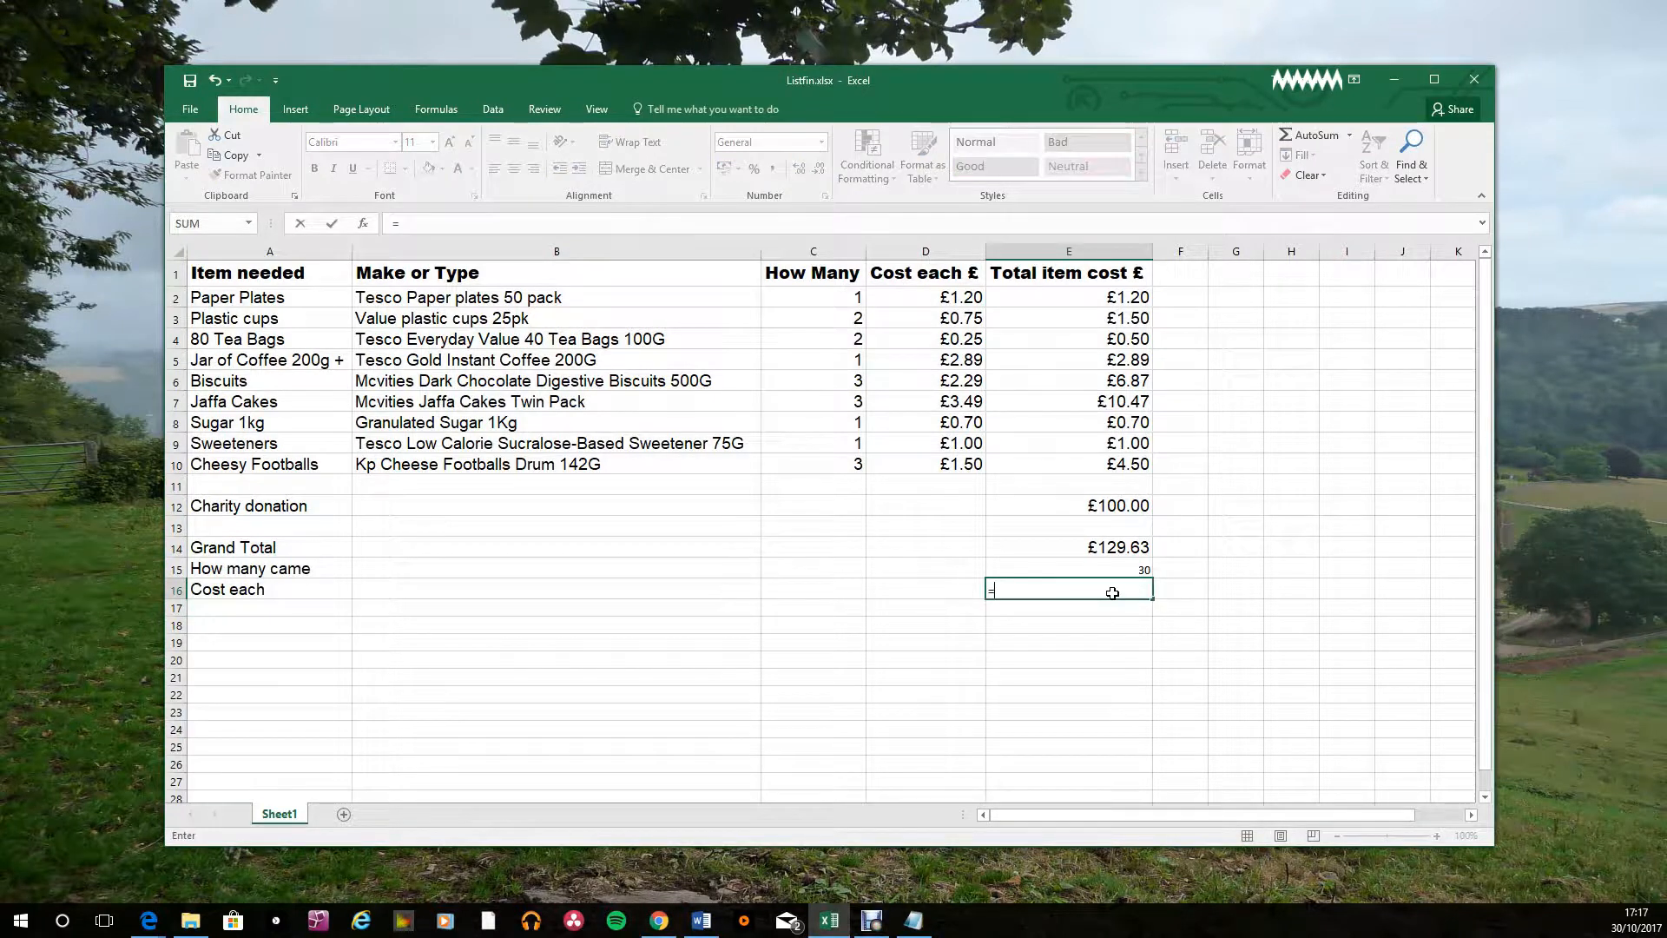
click(1127, 547)
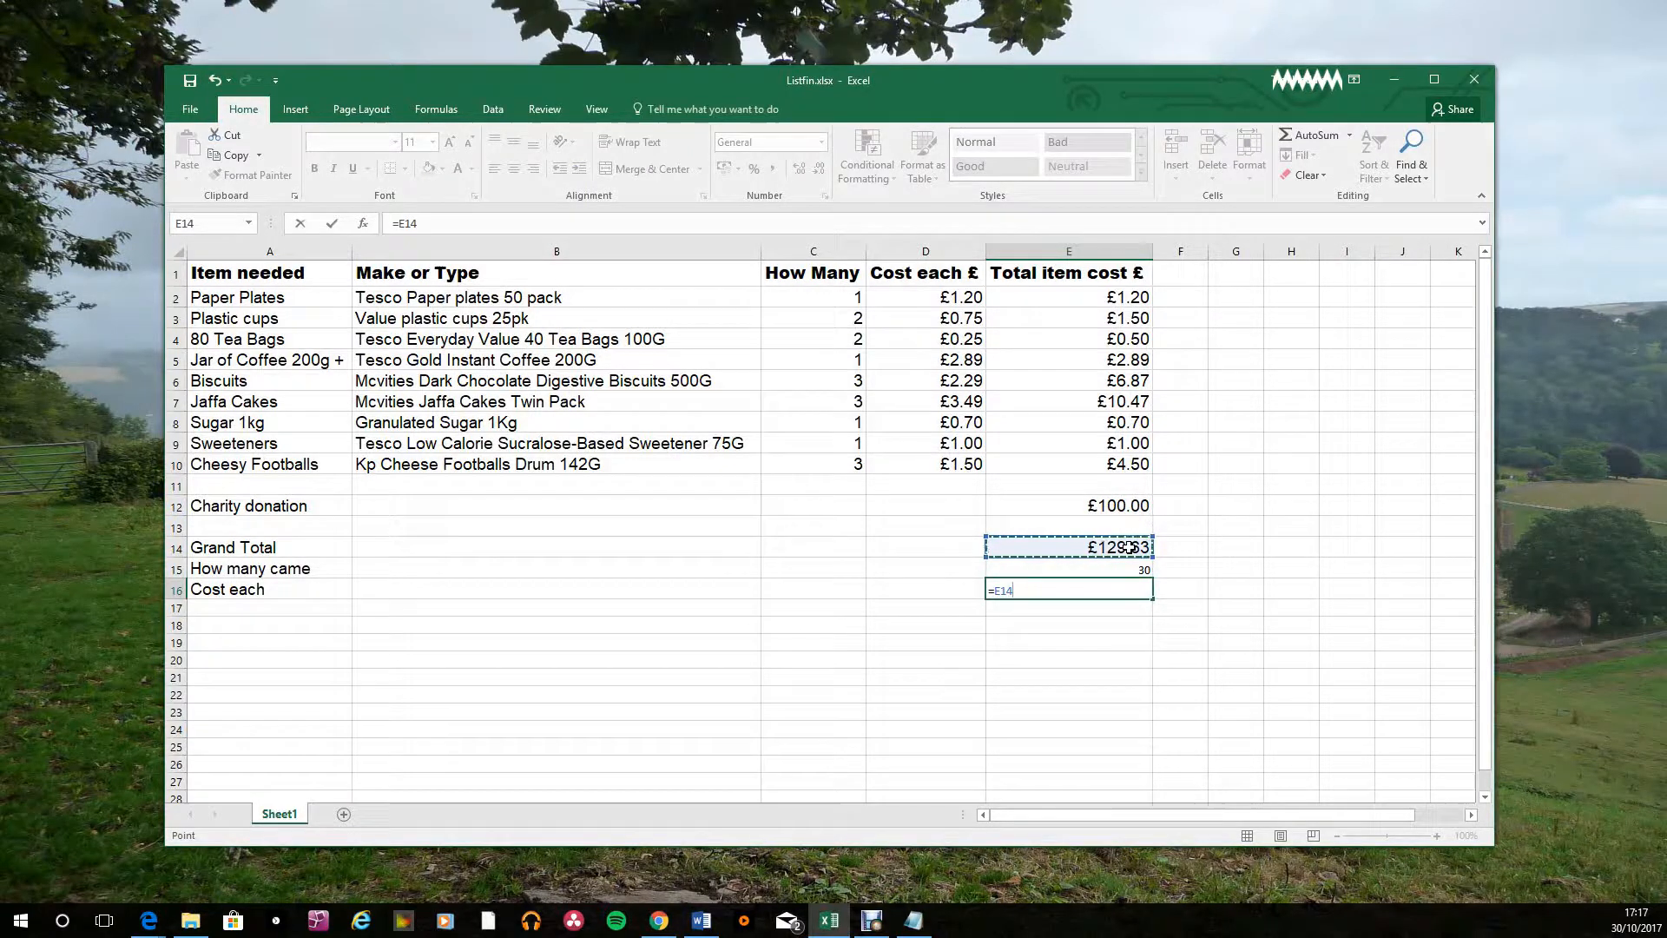
text(/)
click(1127, 569)
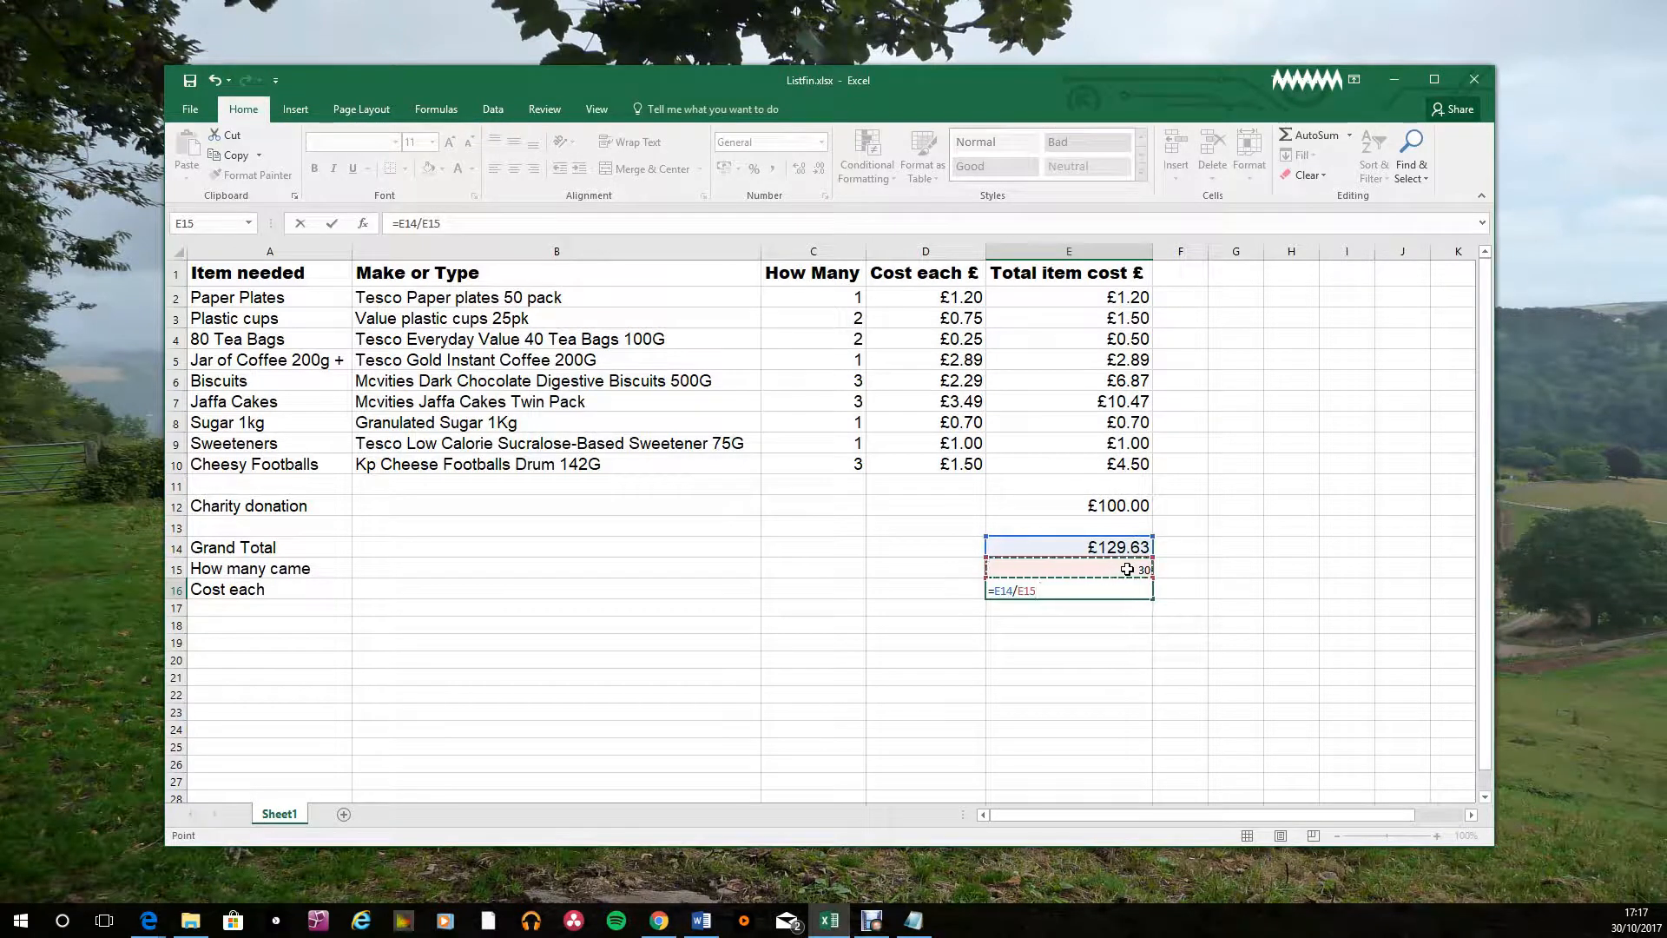
key(Return)
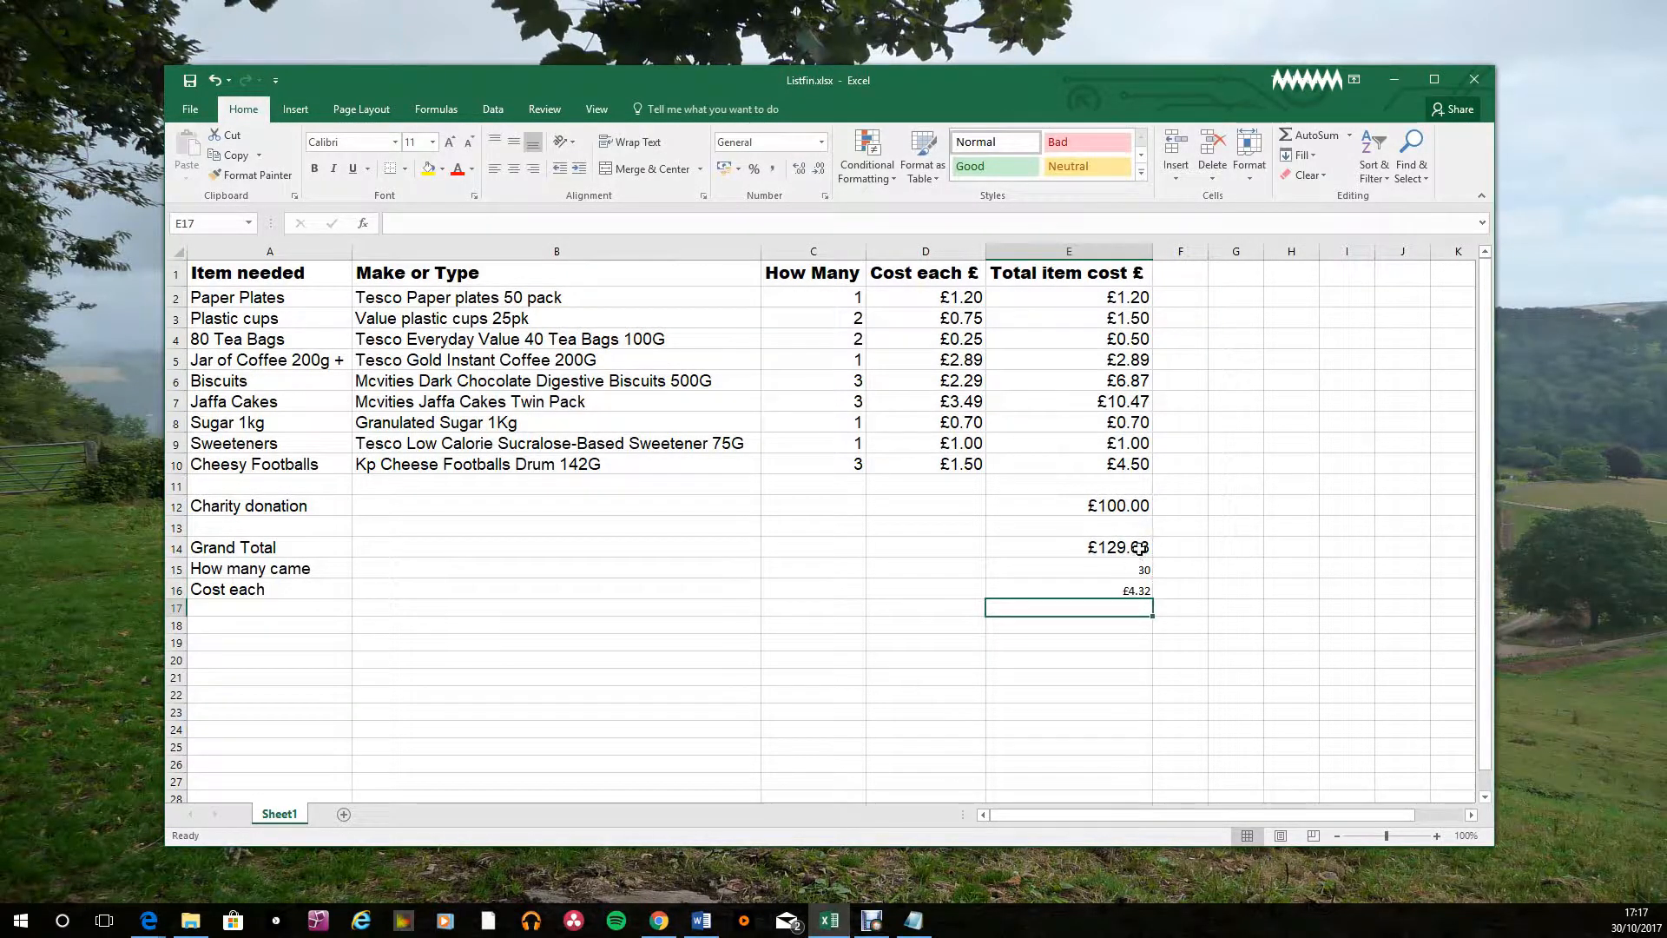
Copy the Grand Total cell's formatting from E14 onto E15:E16 with Format Painter.
click(1123, 548)
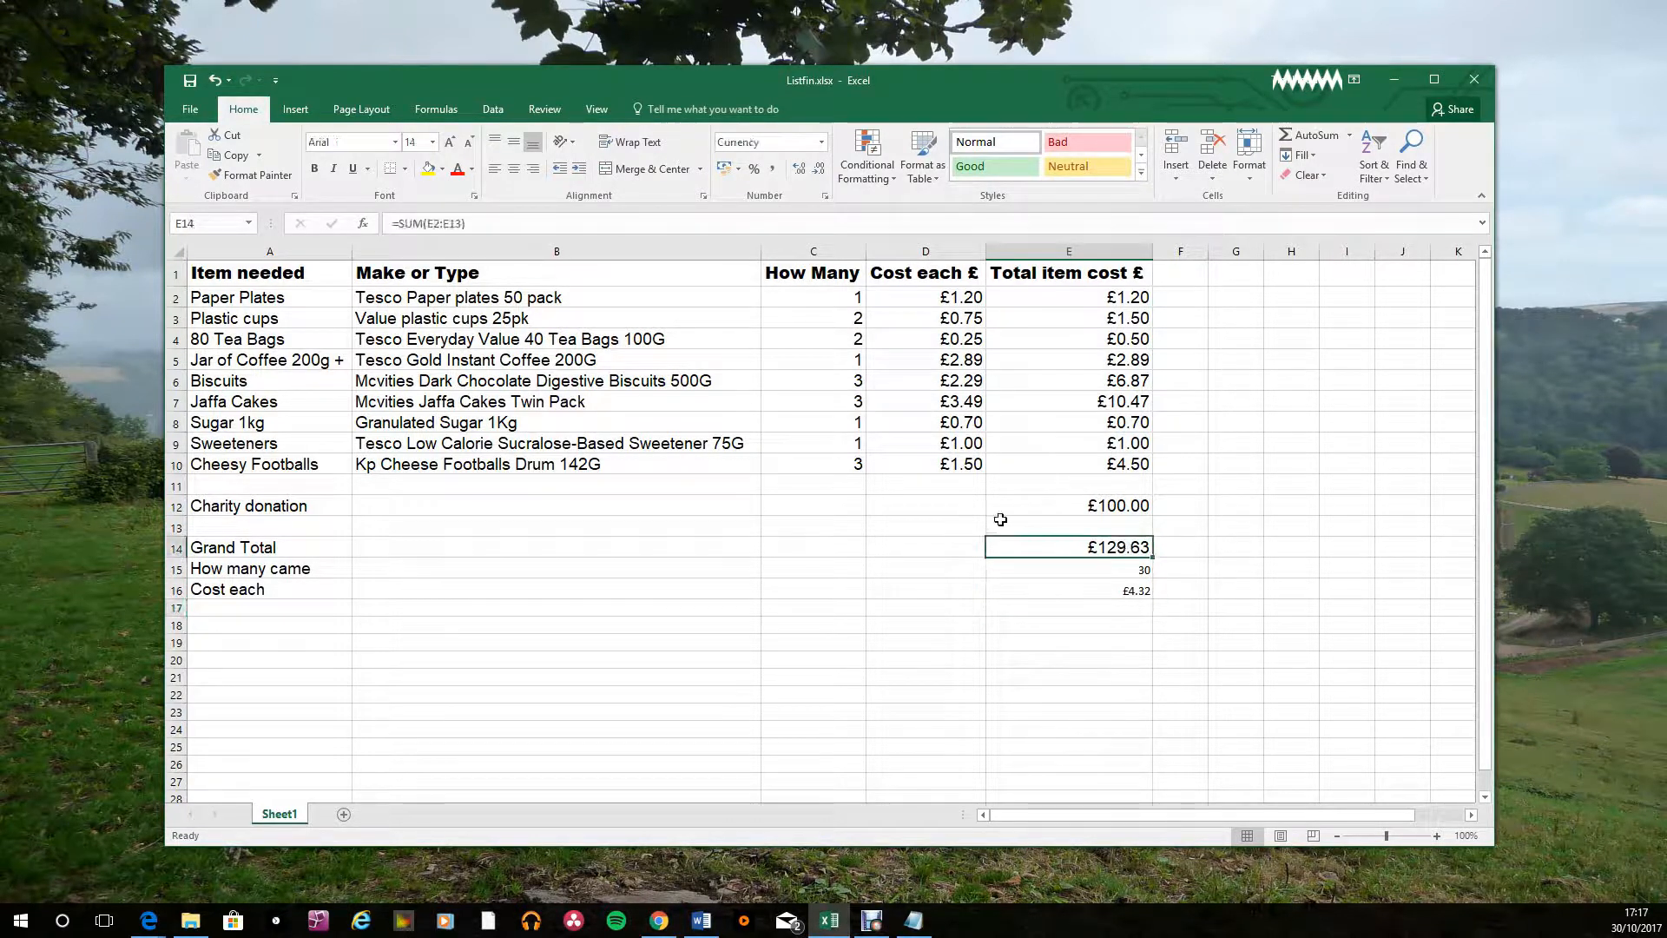
click(275, 176)
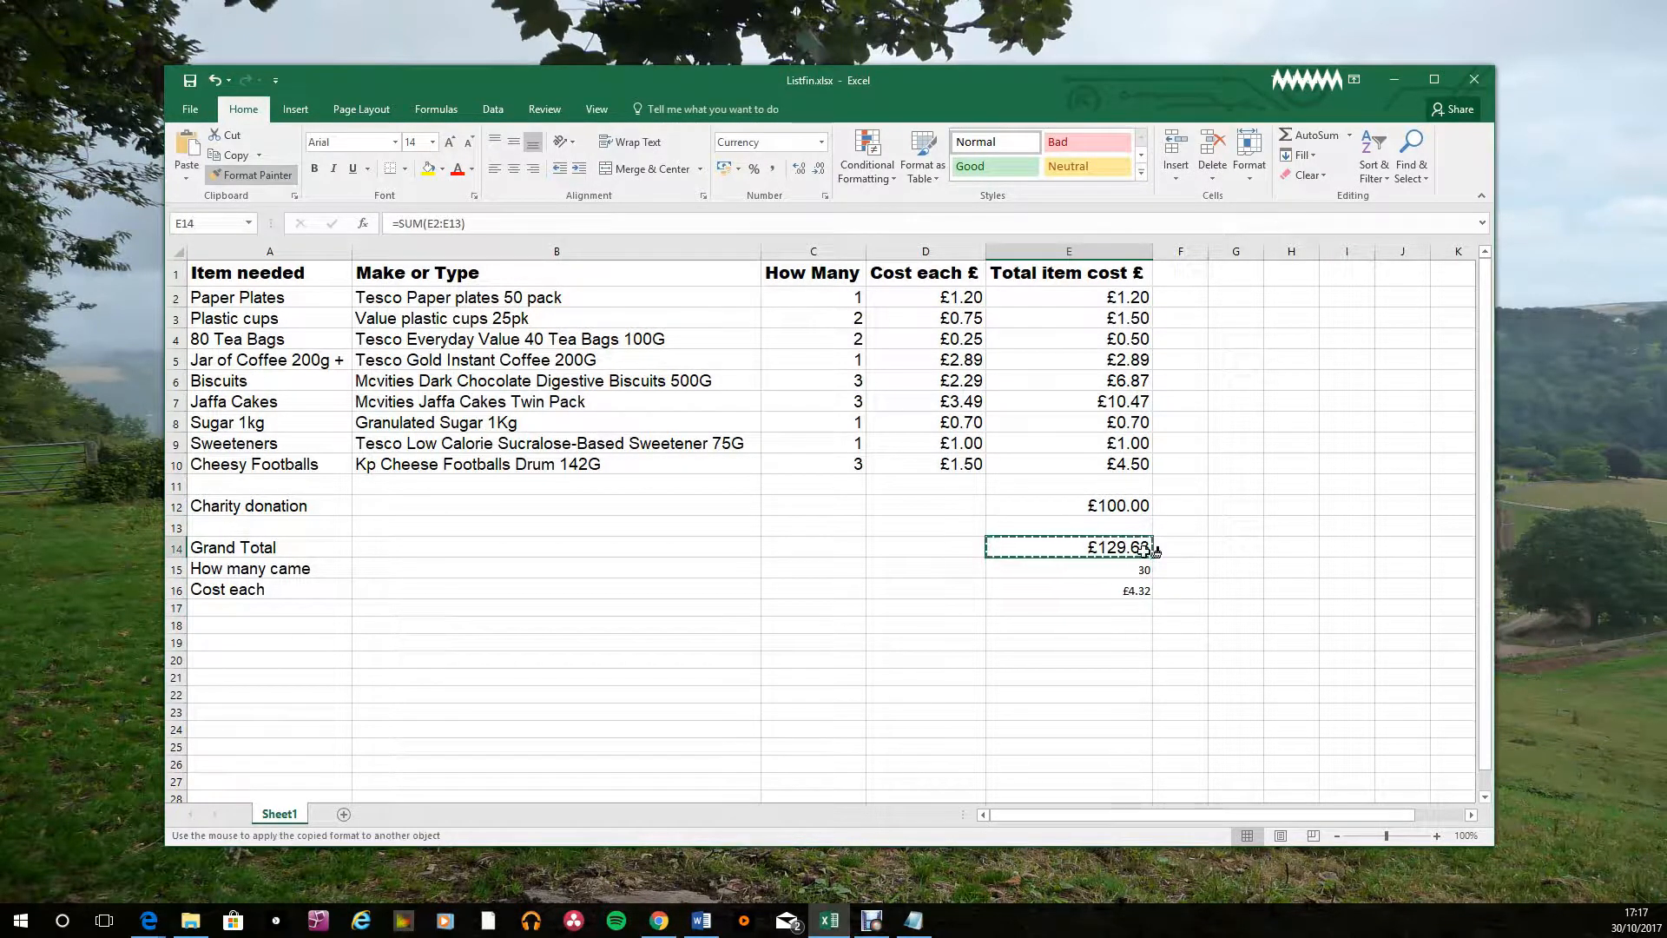
drag(1123, 570, 1132, 592)
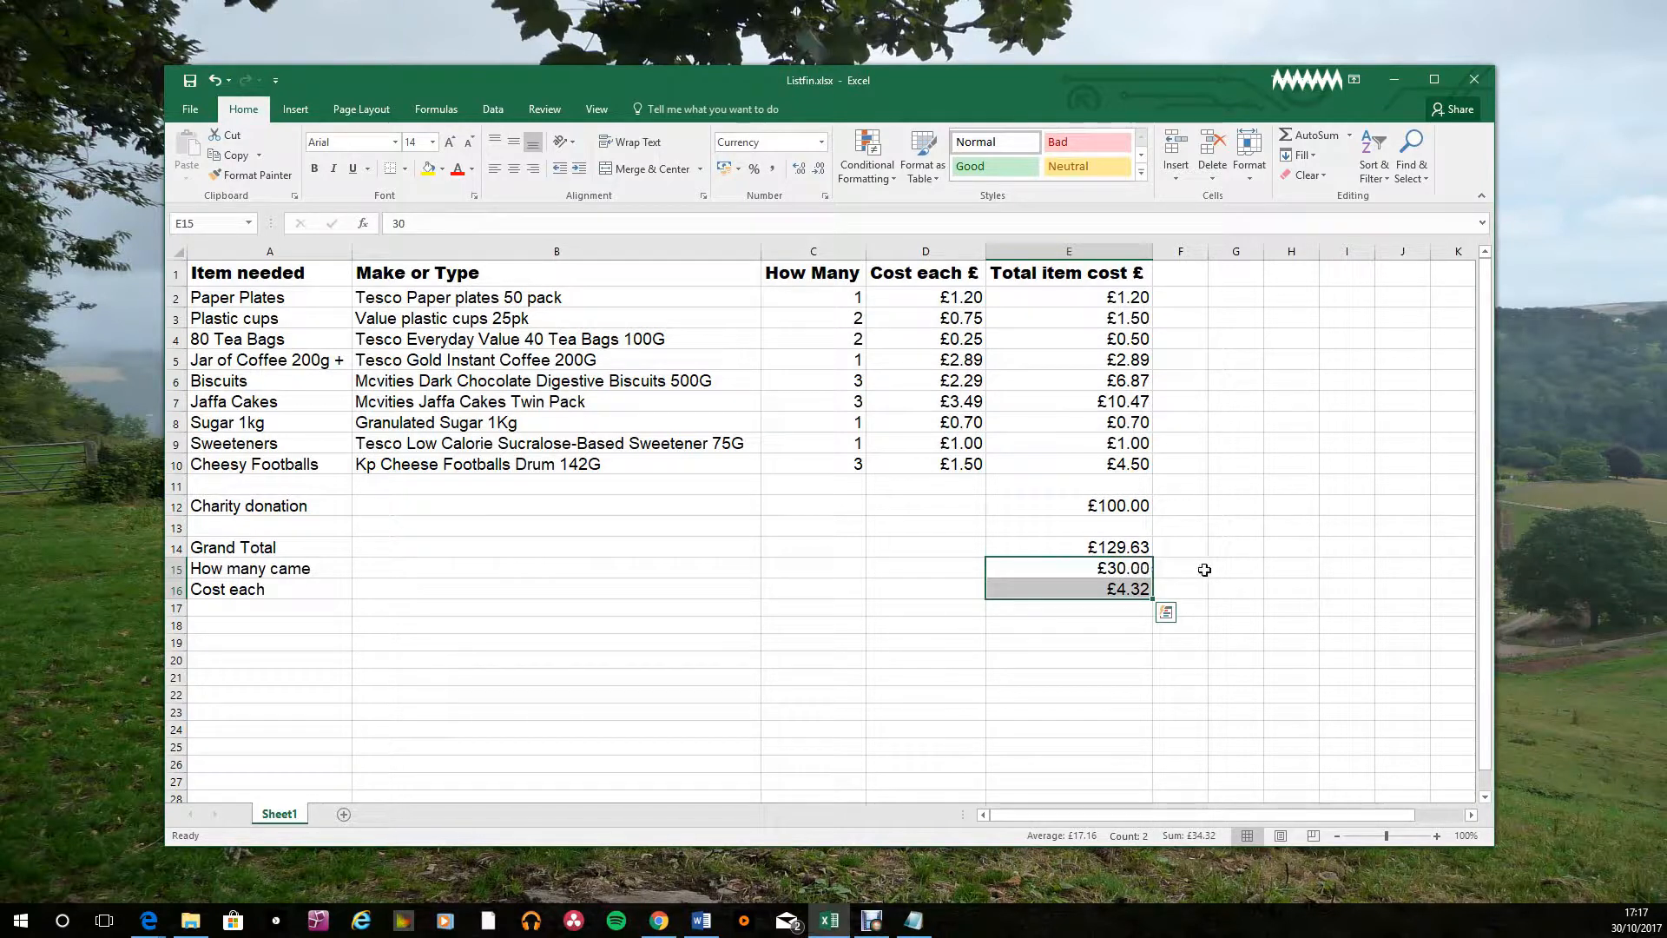
Set the number format of the attendance figure in E15 to General.
click(1129, 569)
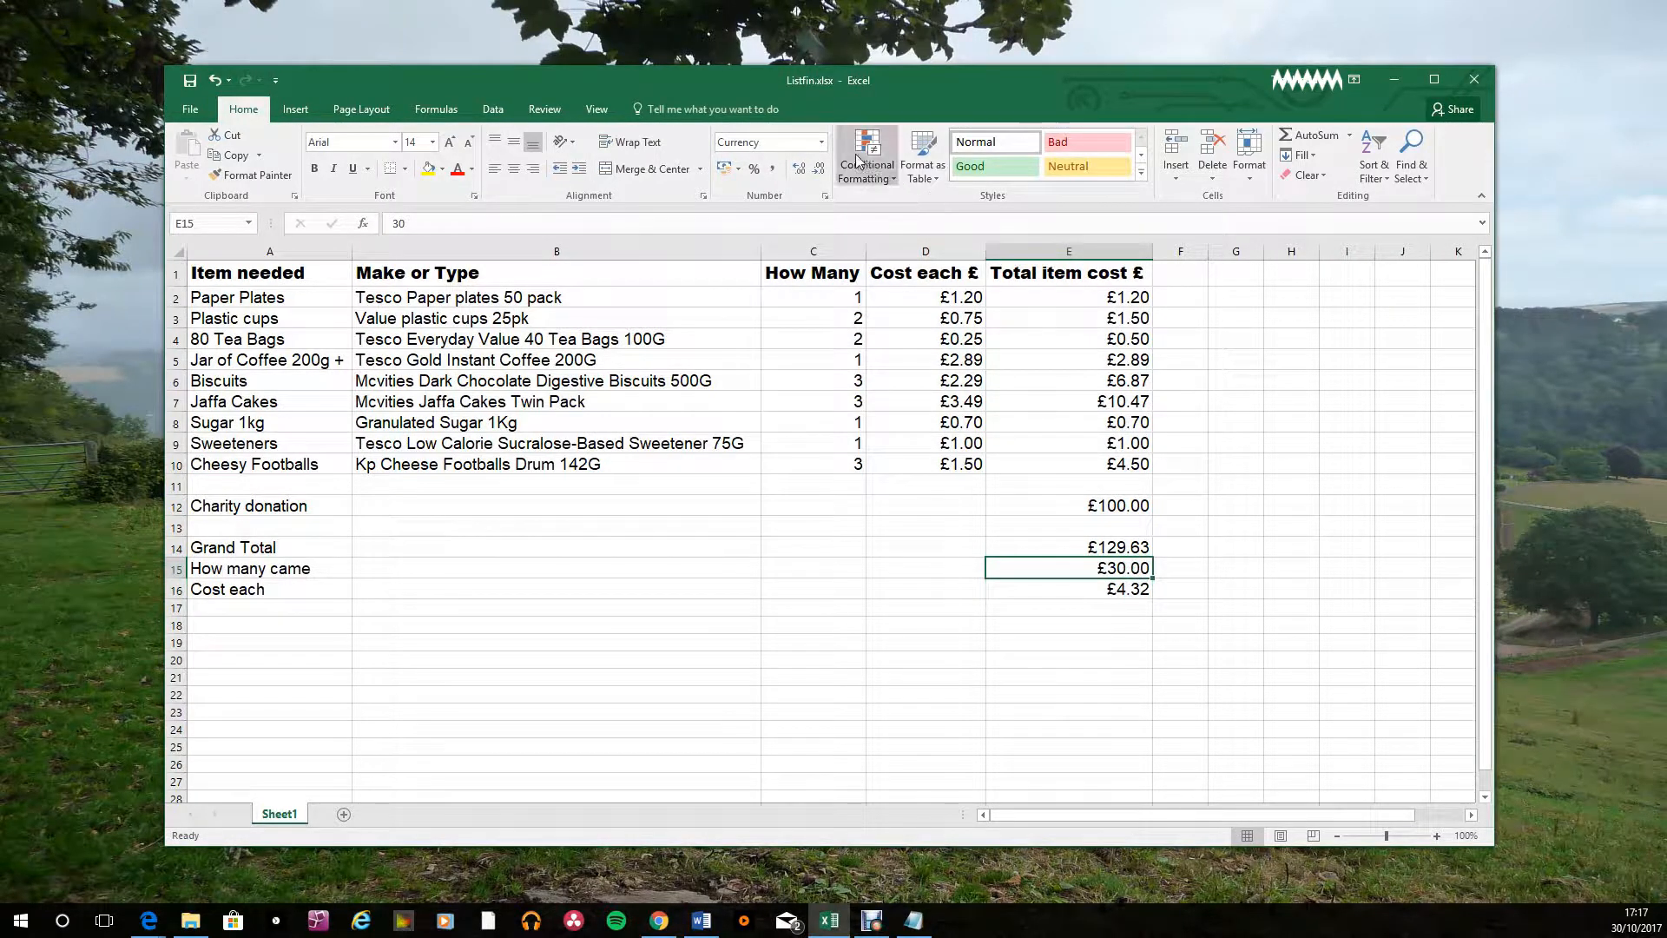
click(822, 142)
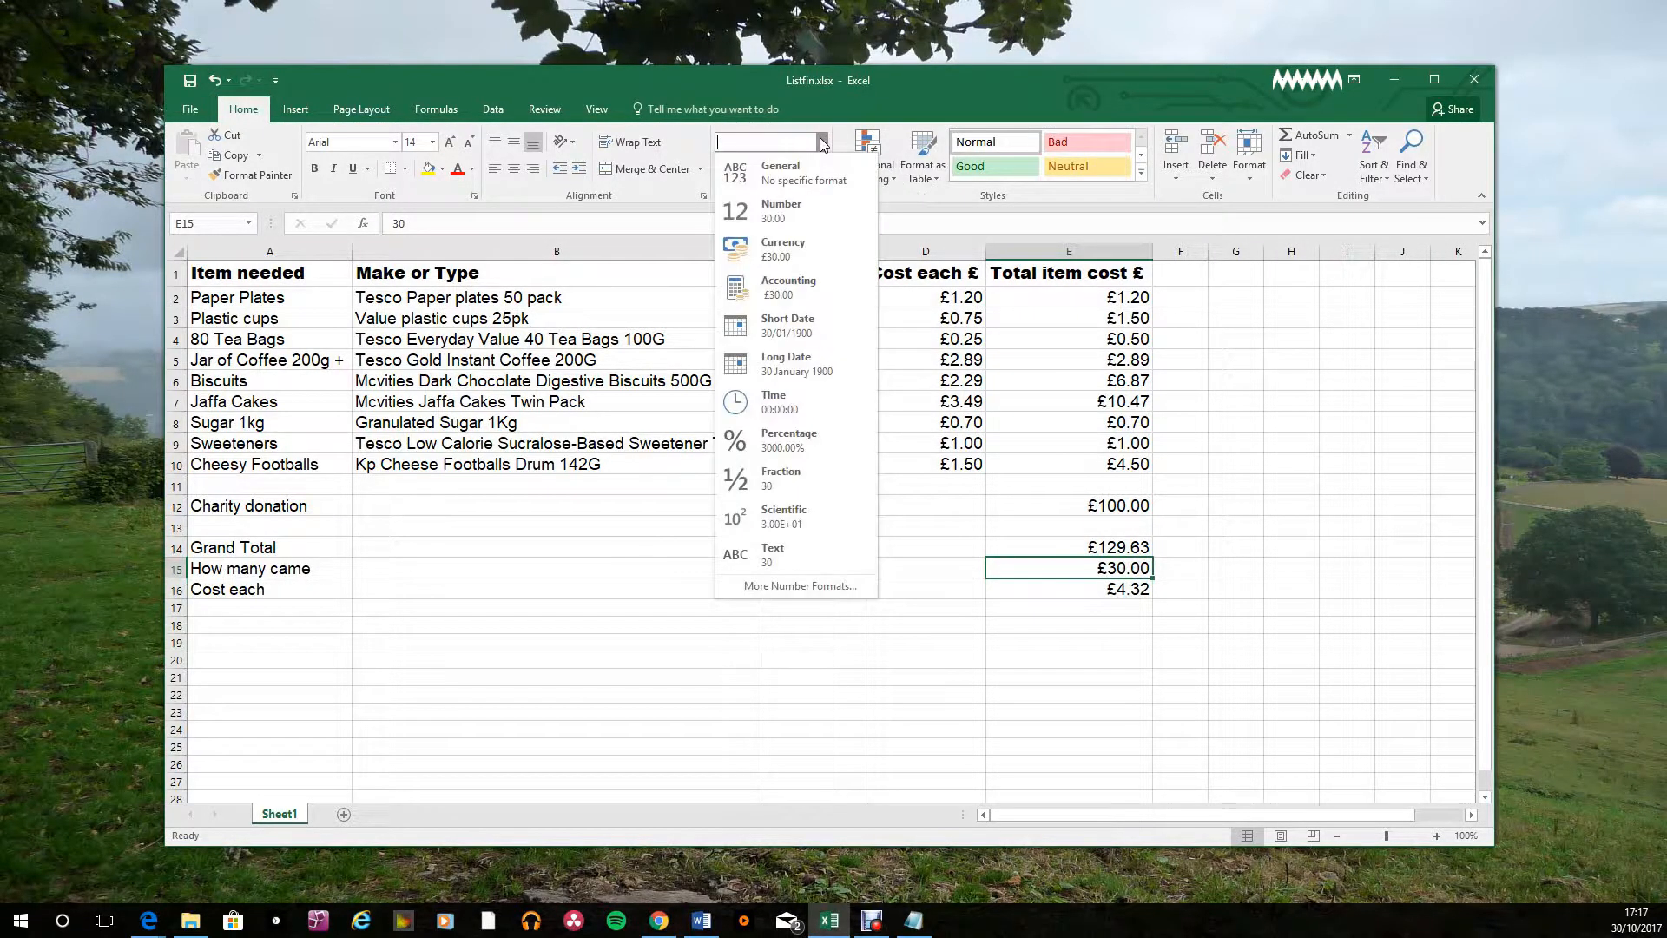
click(788, 176)
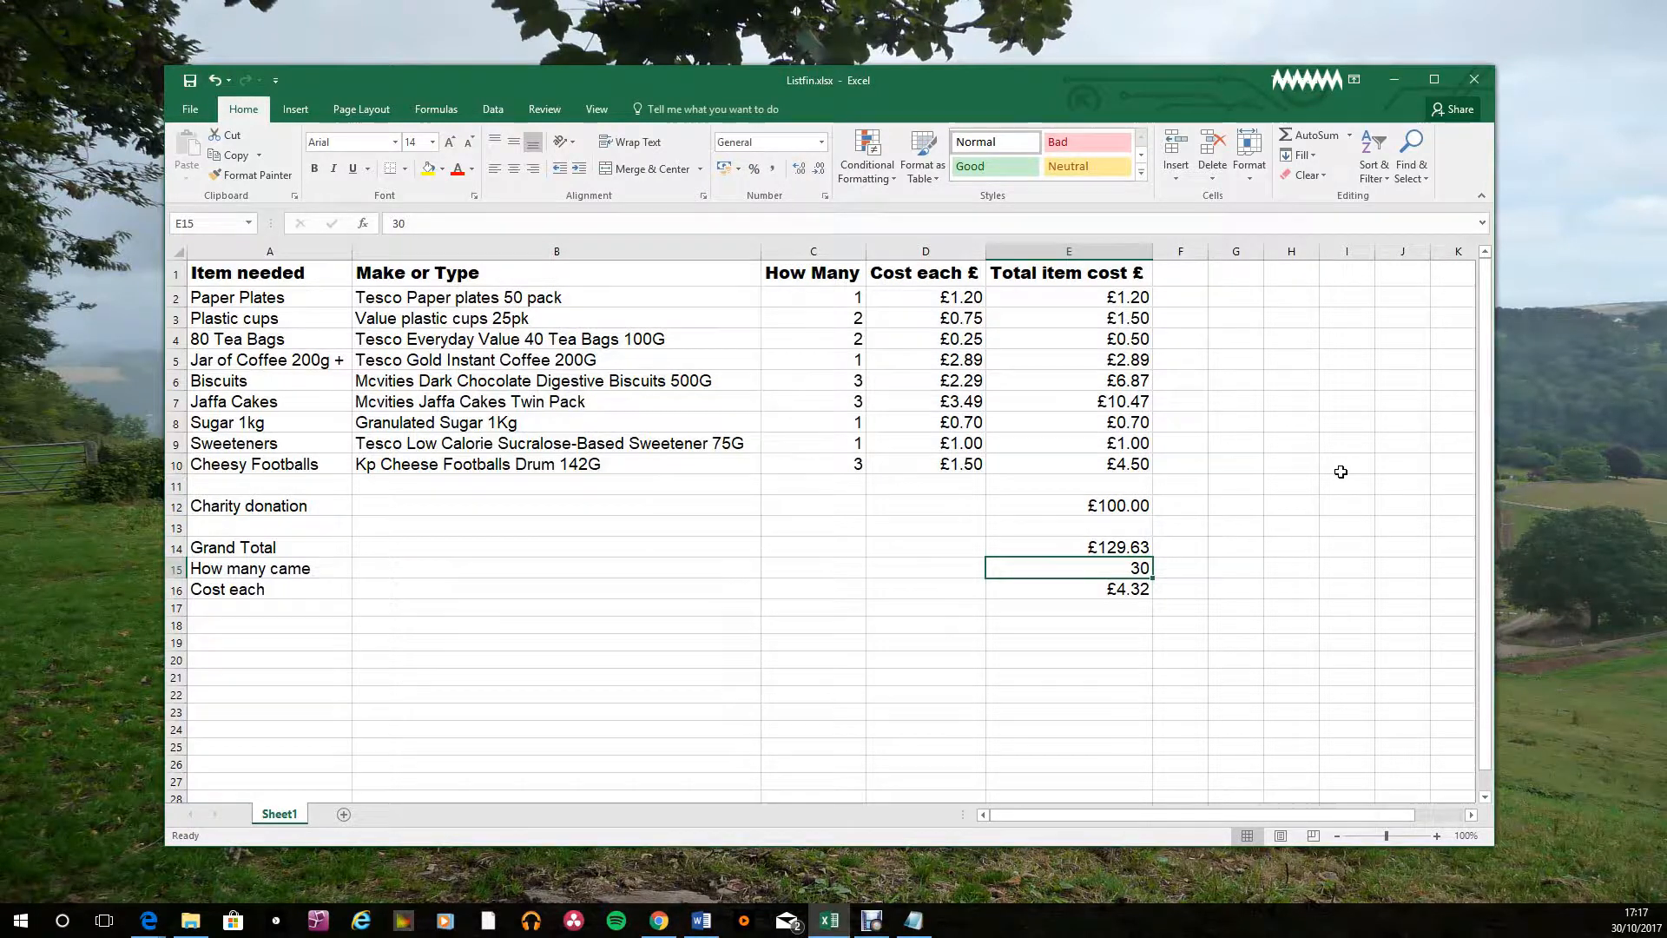